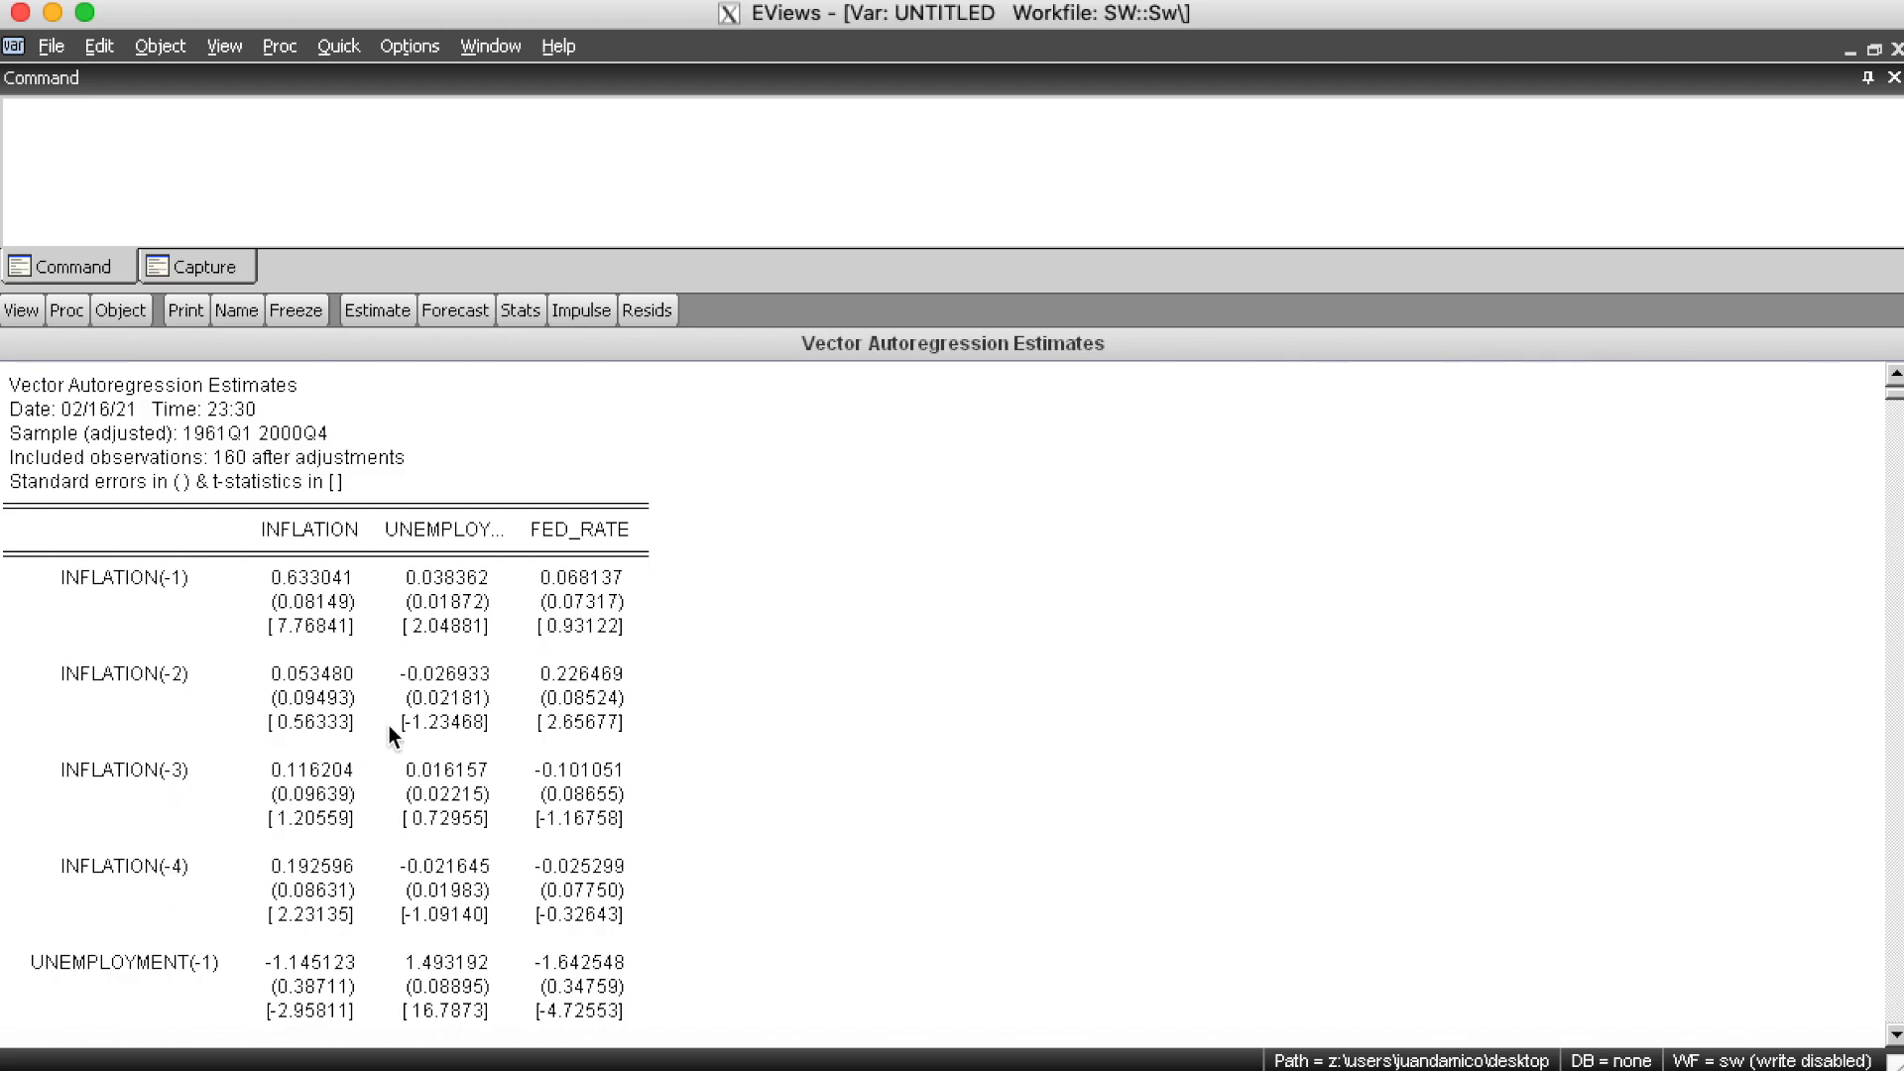
Set up the VAR's impulse responses as multiple graphs with analytic (asymptotic) standard errors.
left_click(580, 316)
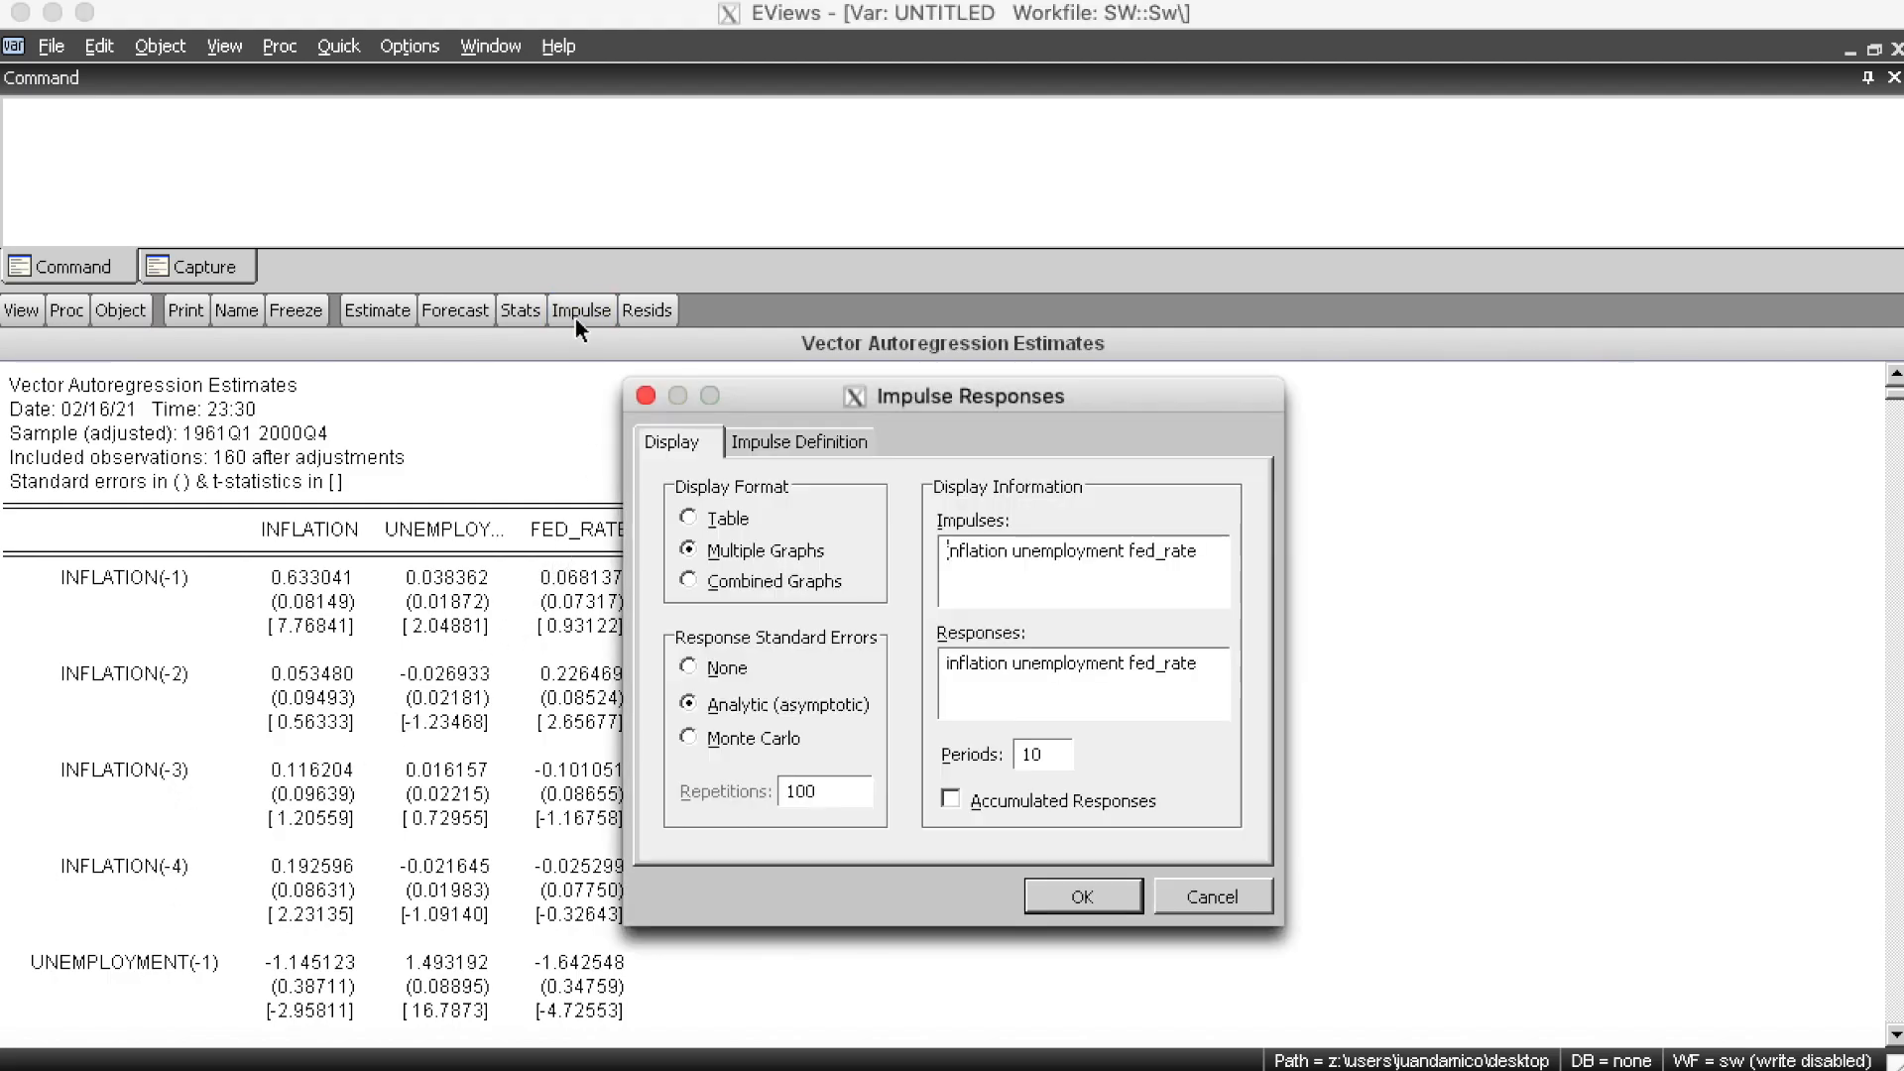
left_click_drag(907, 401, 919, 343)
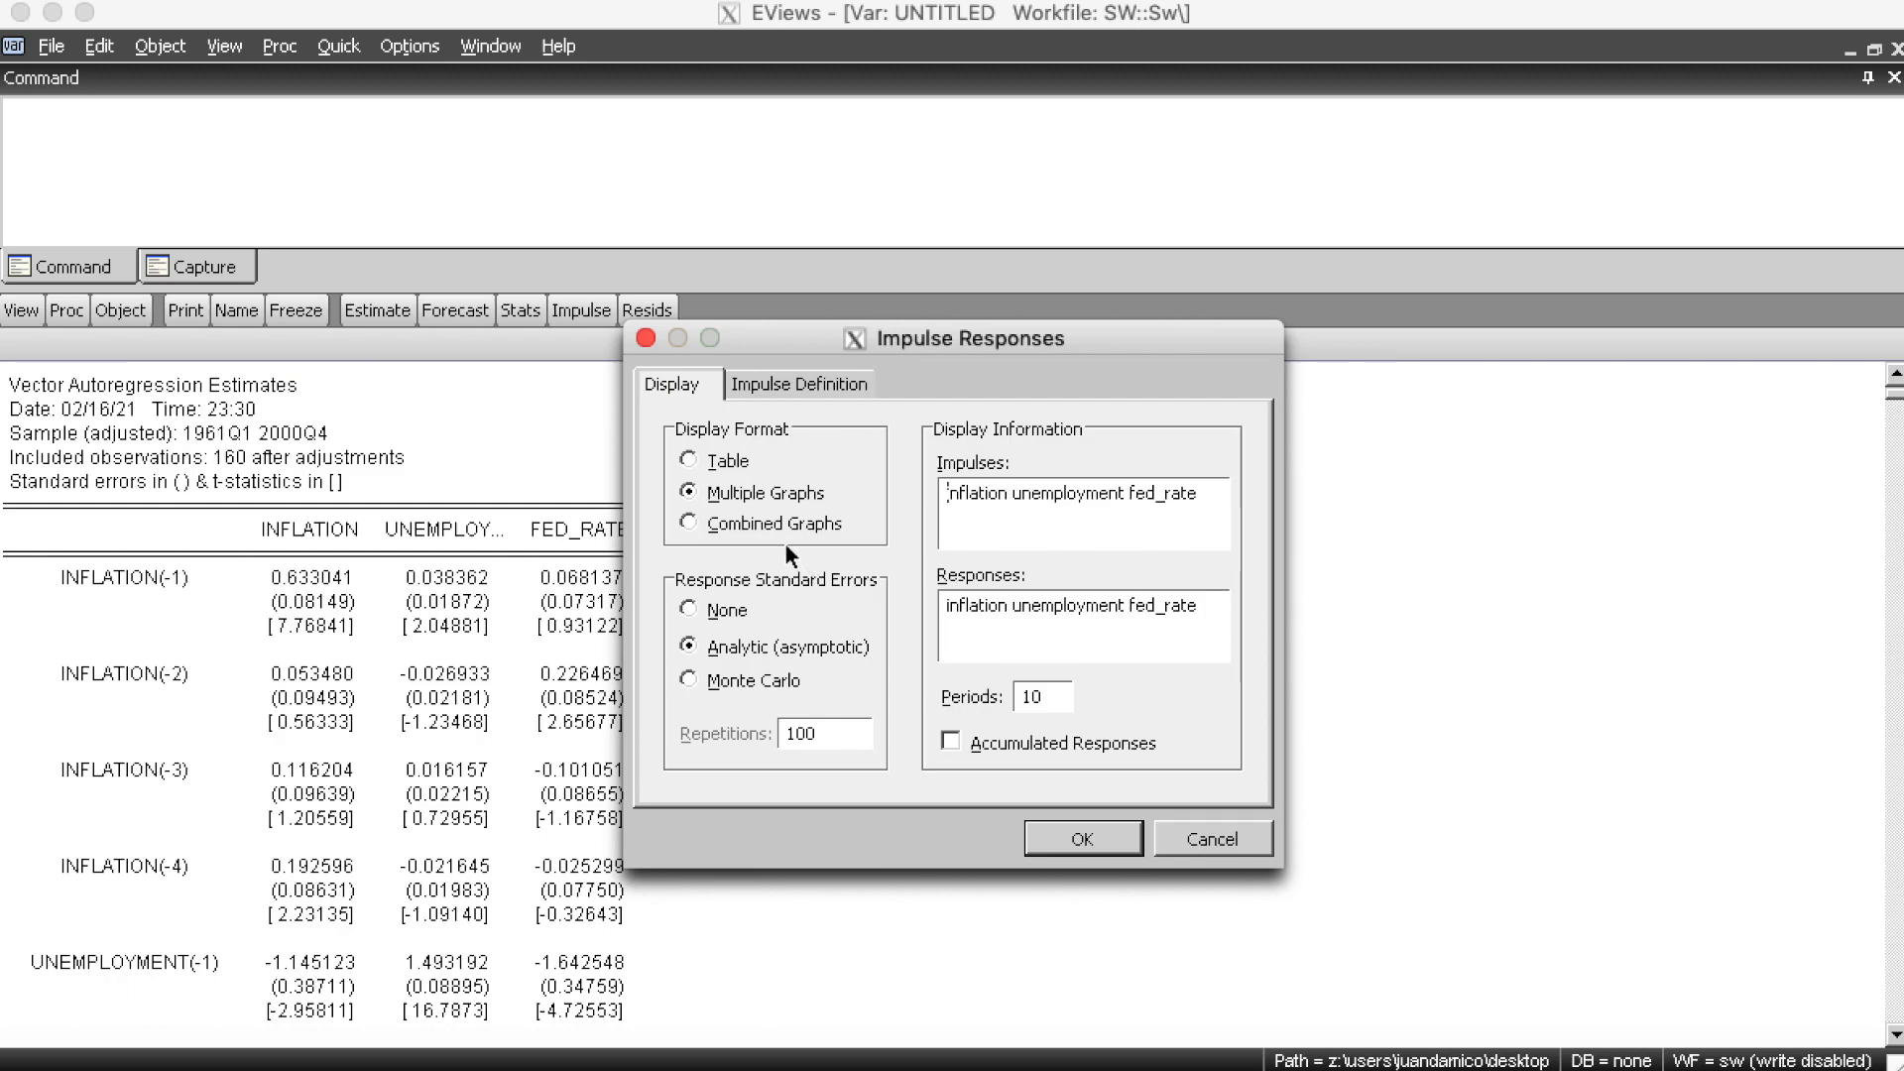
left_click(689, 493)
left_click(688, 525)
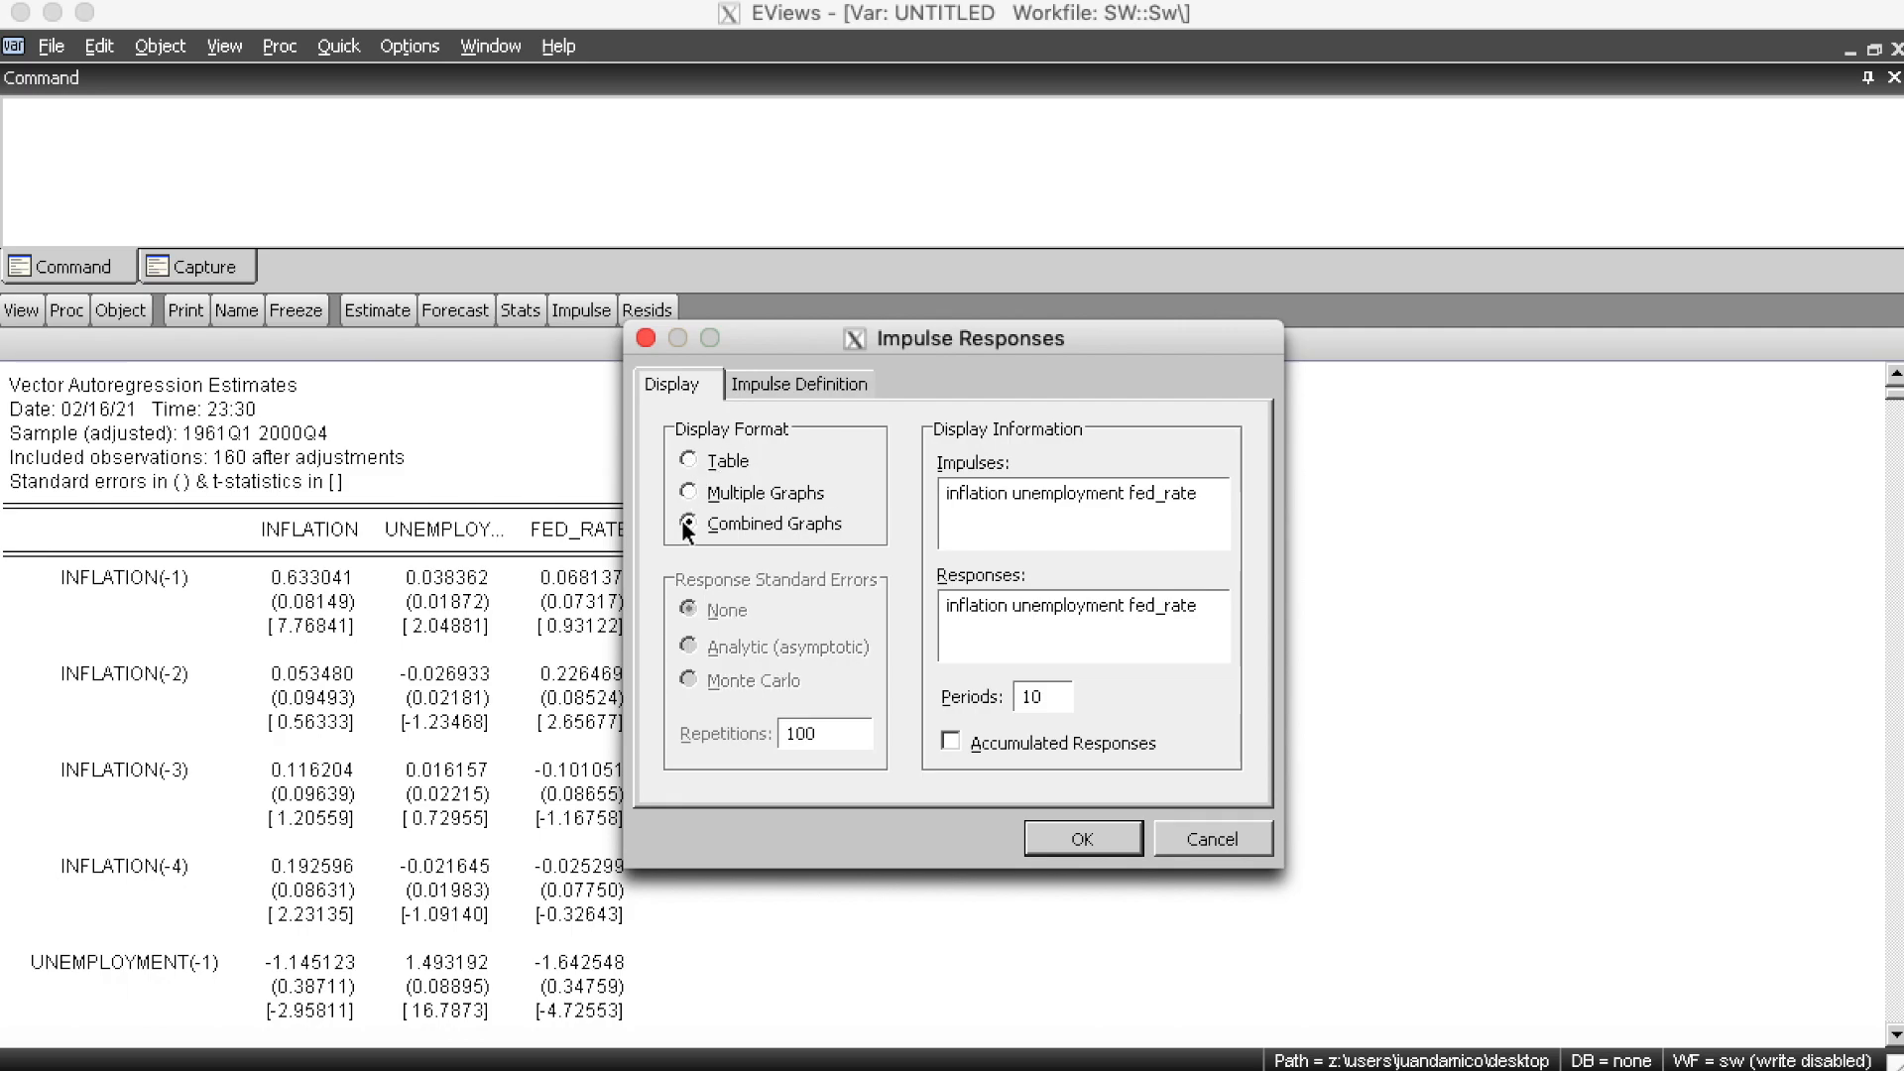
left_click(689, 494)
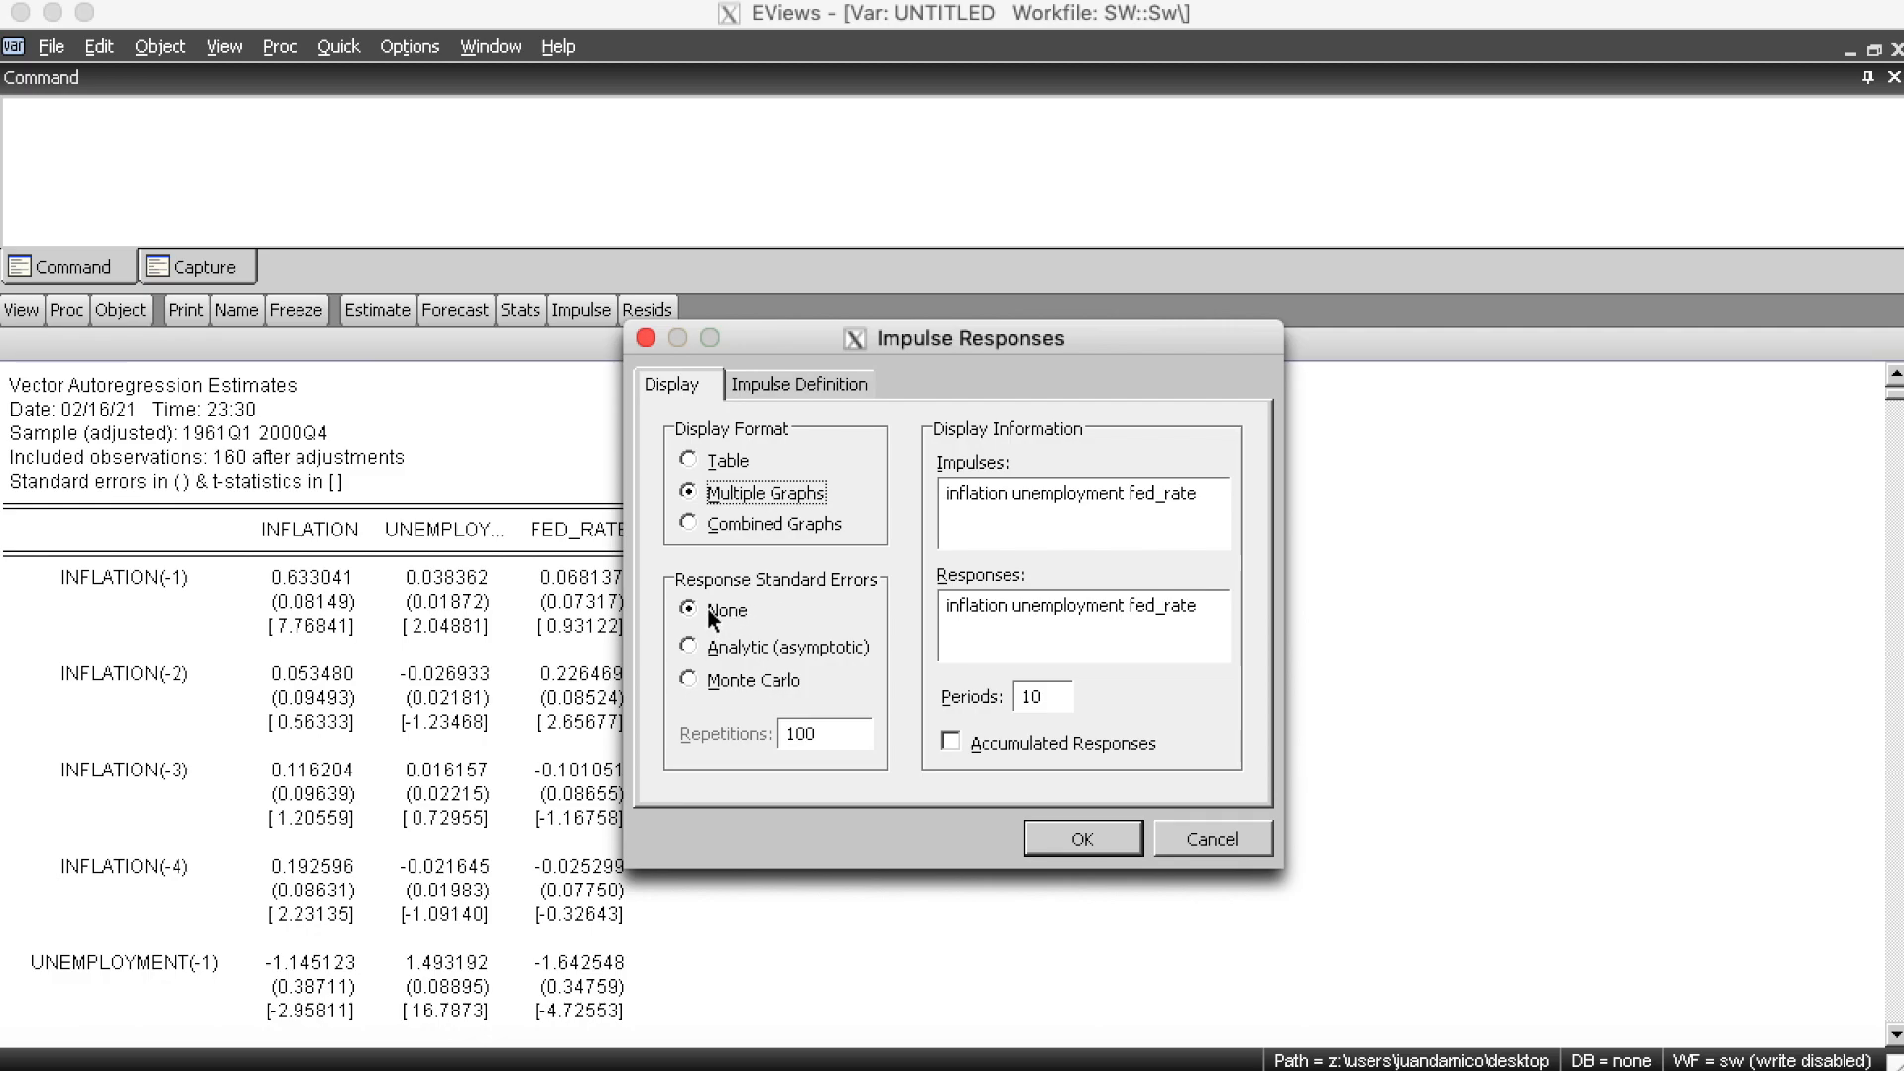
left_click(689, 677)
left_click(689, 654)
Set the impulse responses to 24 periods and generate them with the Cholesky dof-adjusted decomposition, ordered inflation, unemployment, fed_rate.
left_click(987, 494)
key("BackSpace")
key("BackSpace")
type("24")
left_click(812, 382)
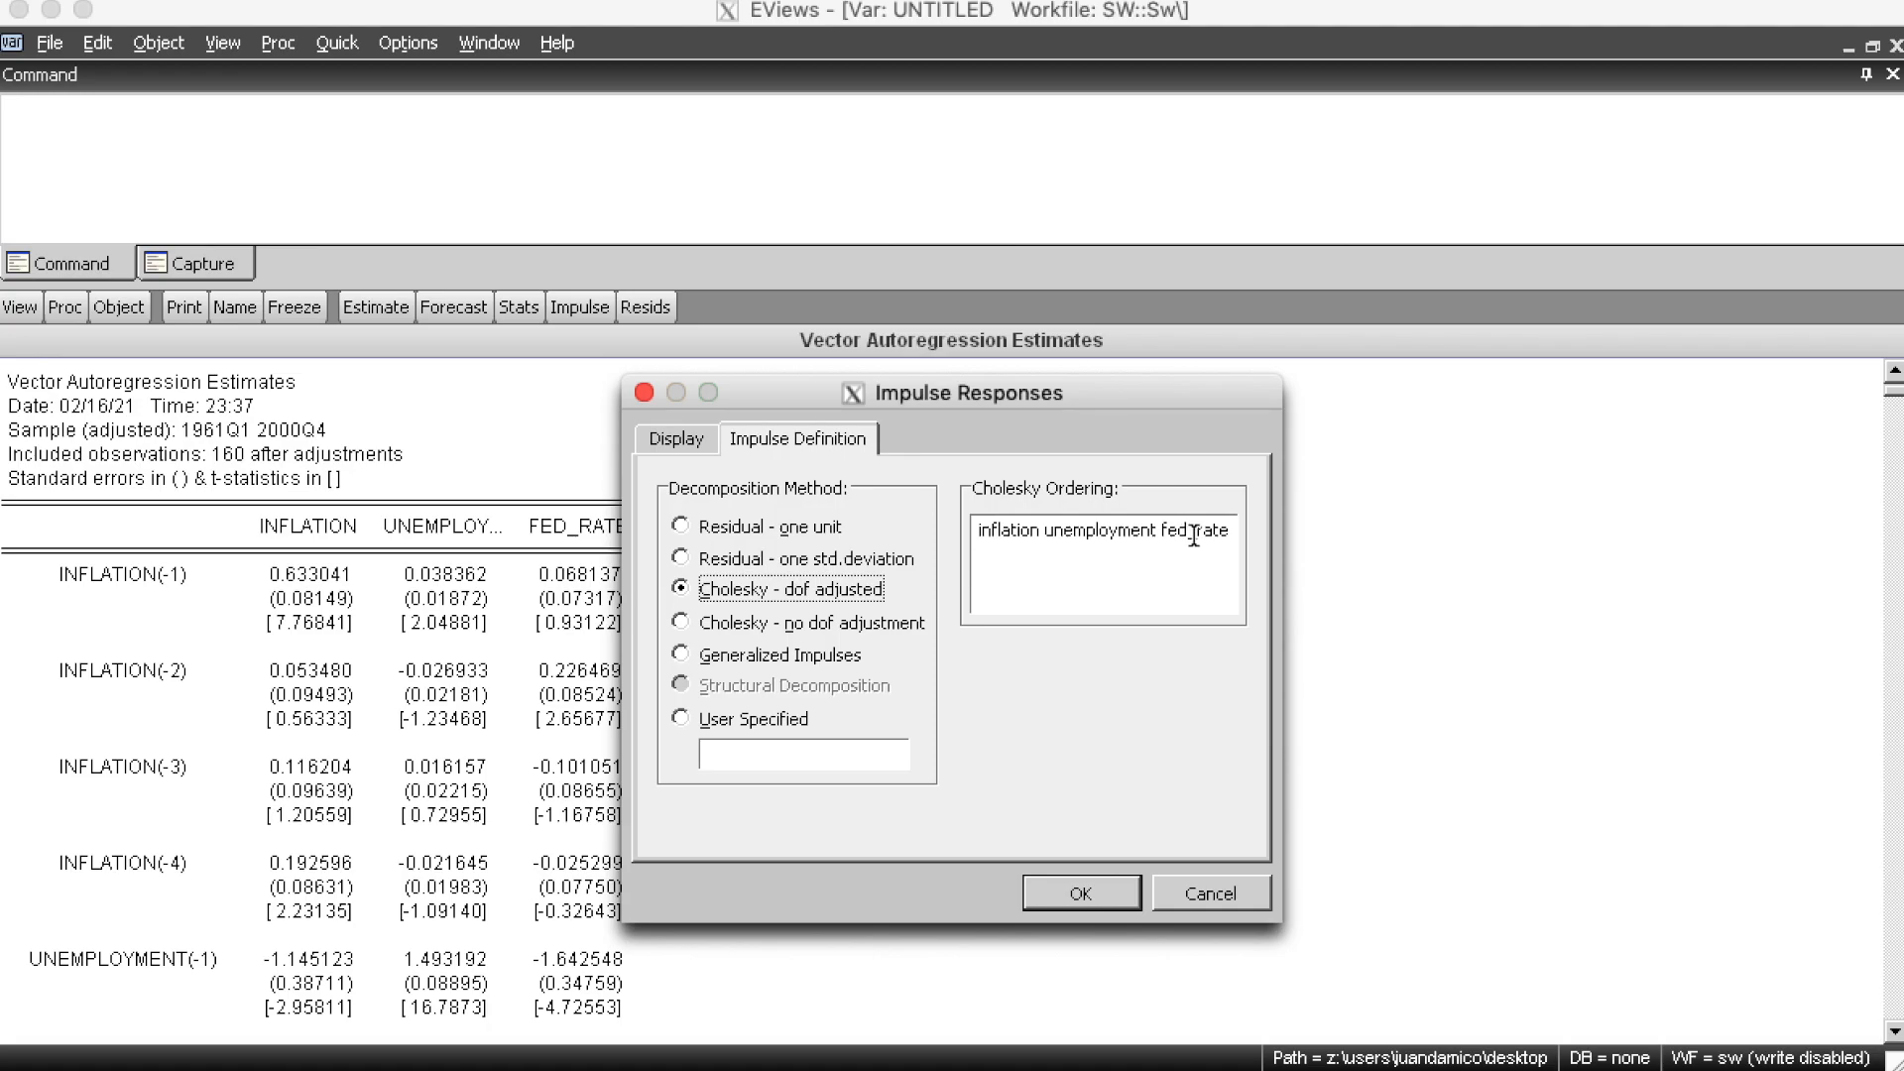
left_click(1094, 889)
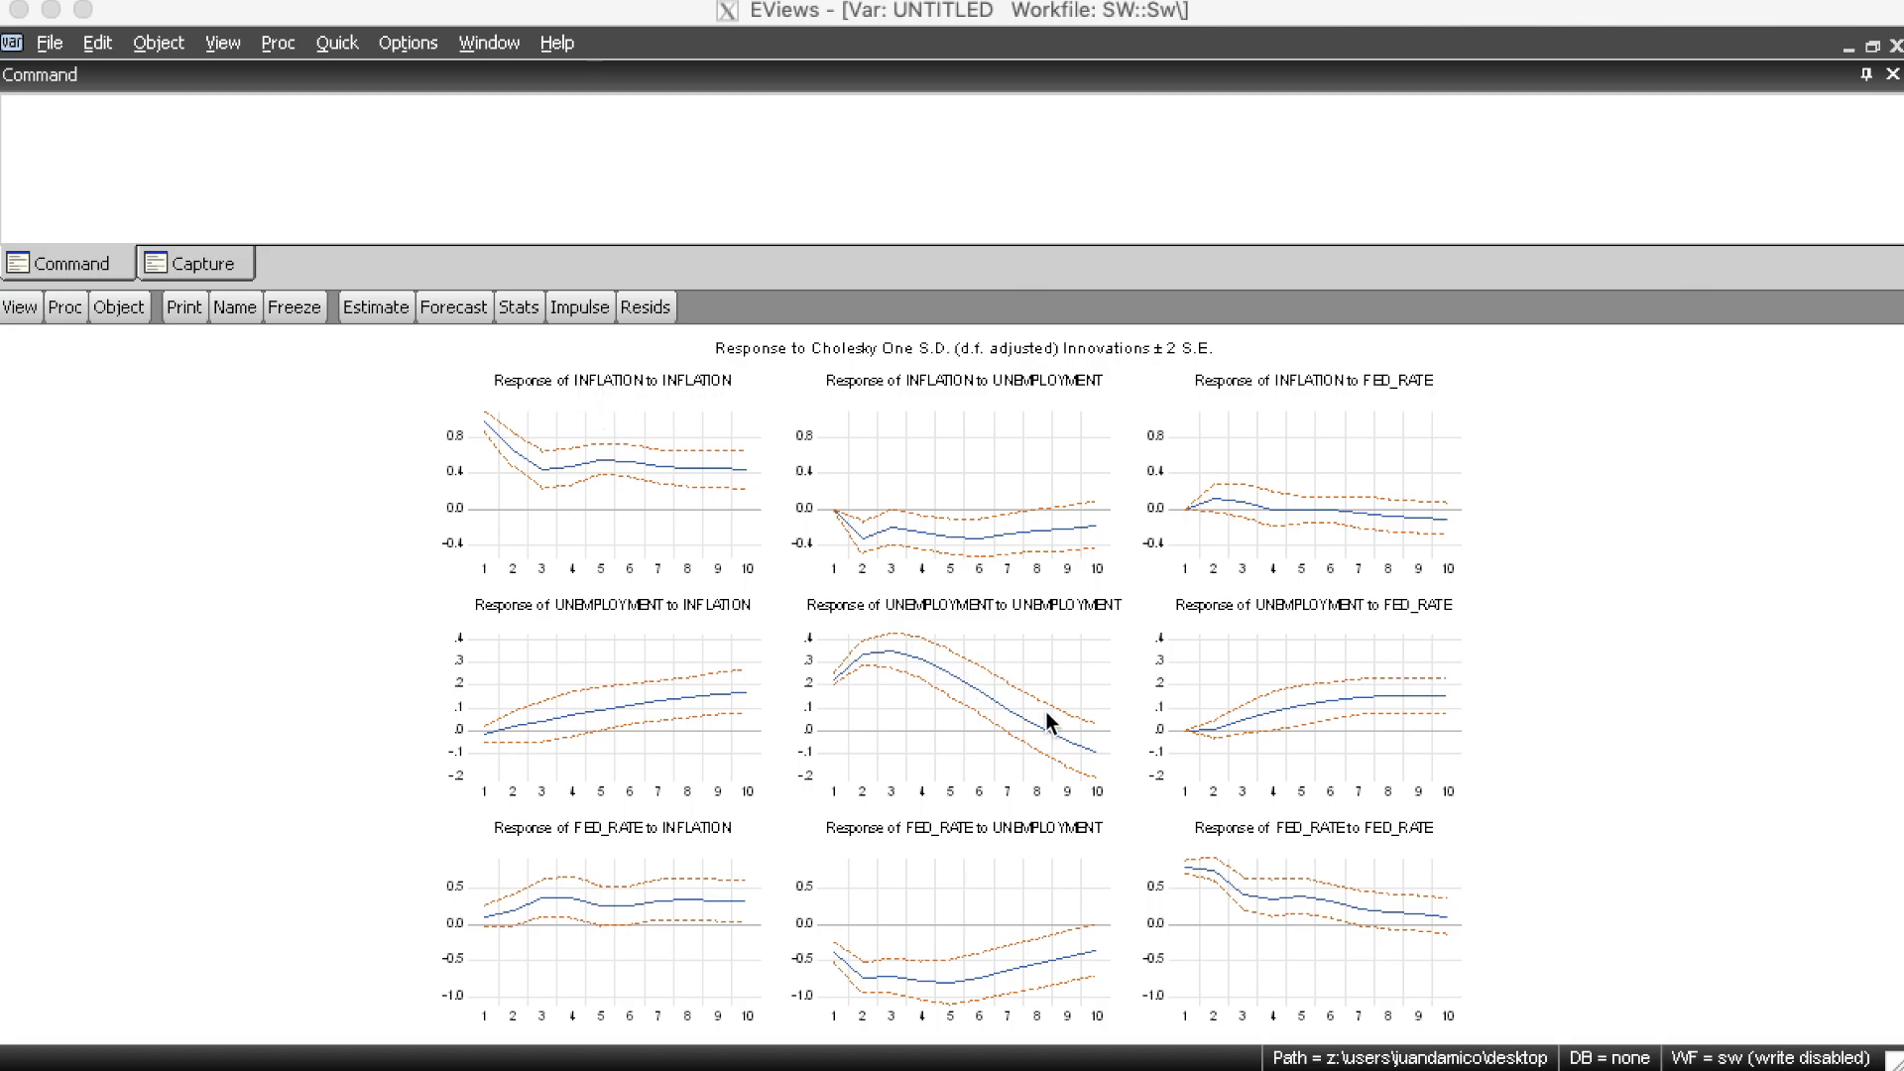
Examine the impulse response graphs of FED_RATE to INFLATION and of INFLATION to FED_RATE.
left_click(1053, 611)
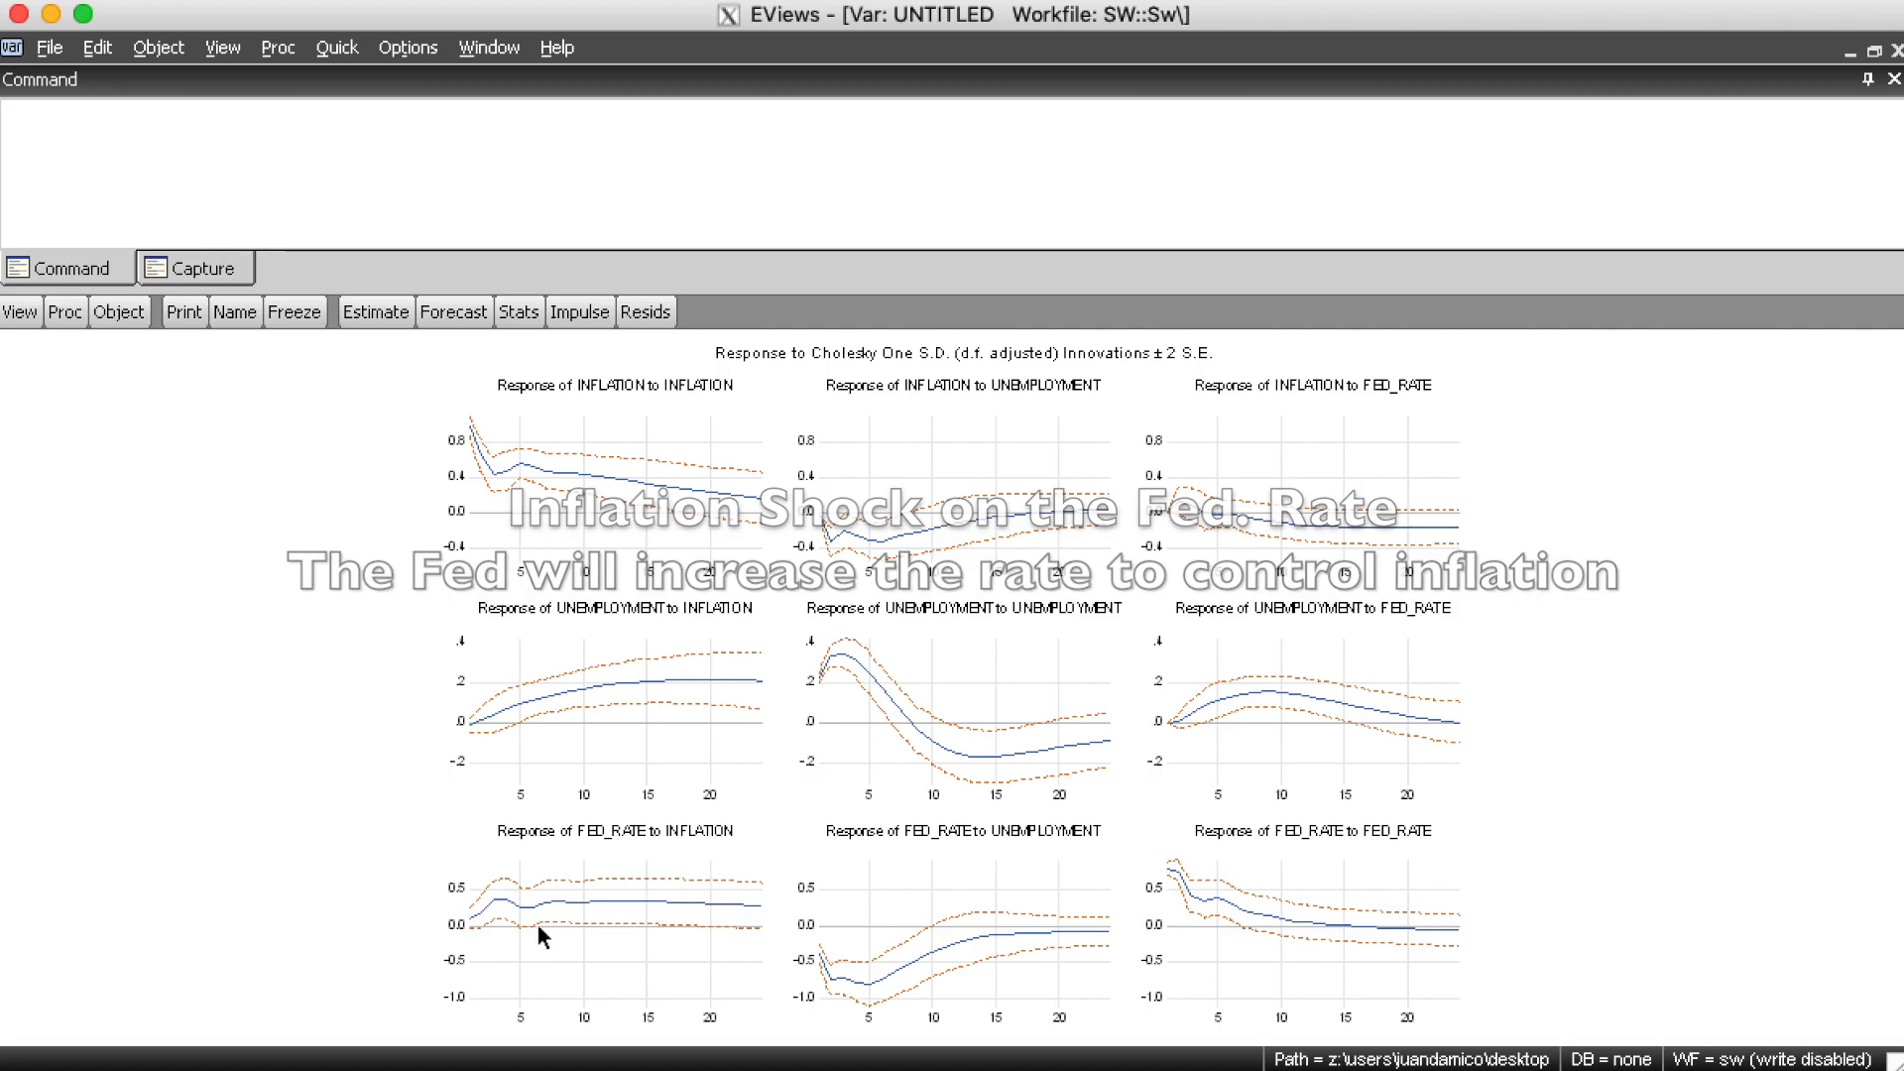
mouse_move(518, 908)
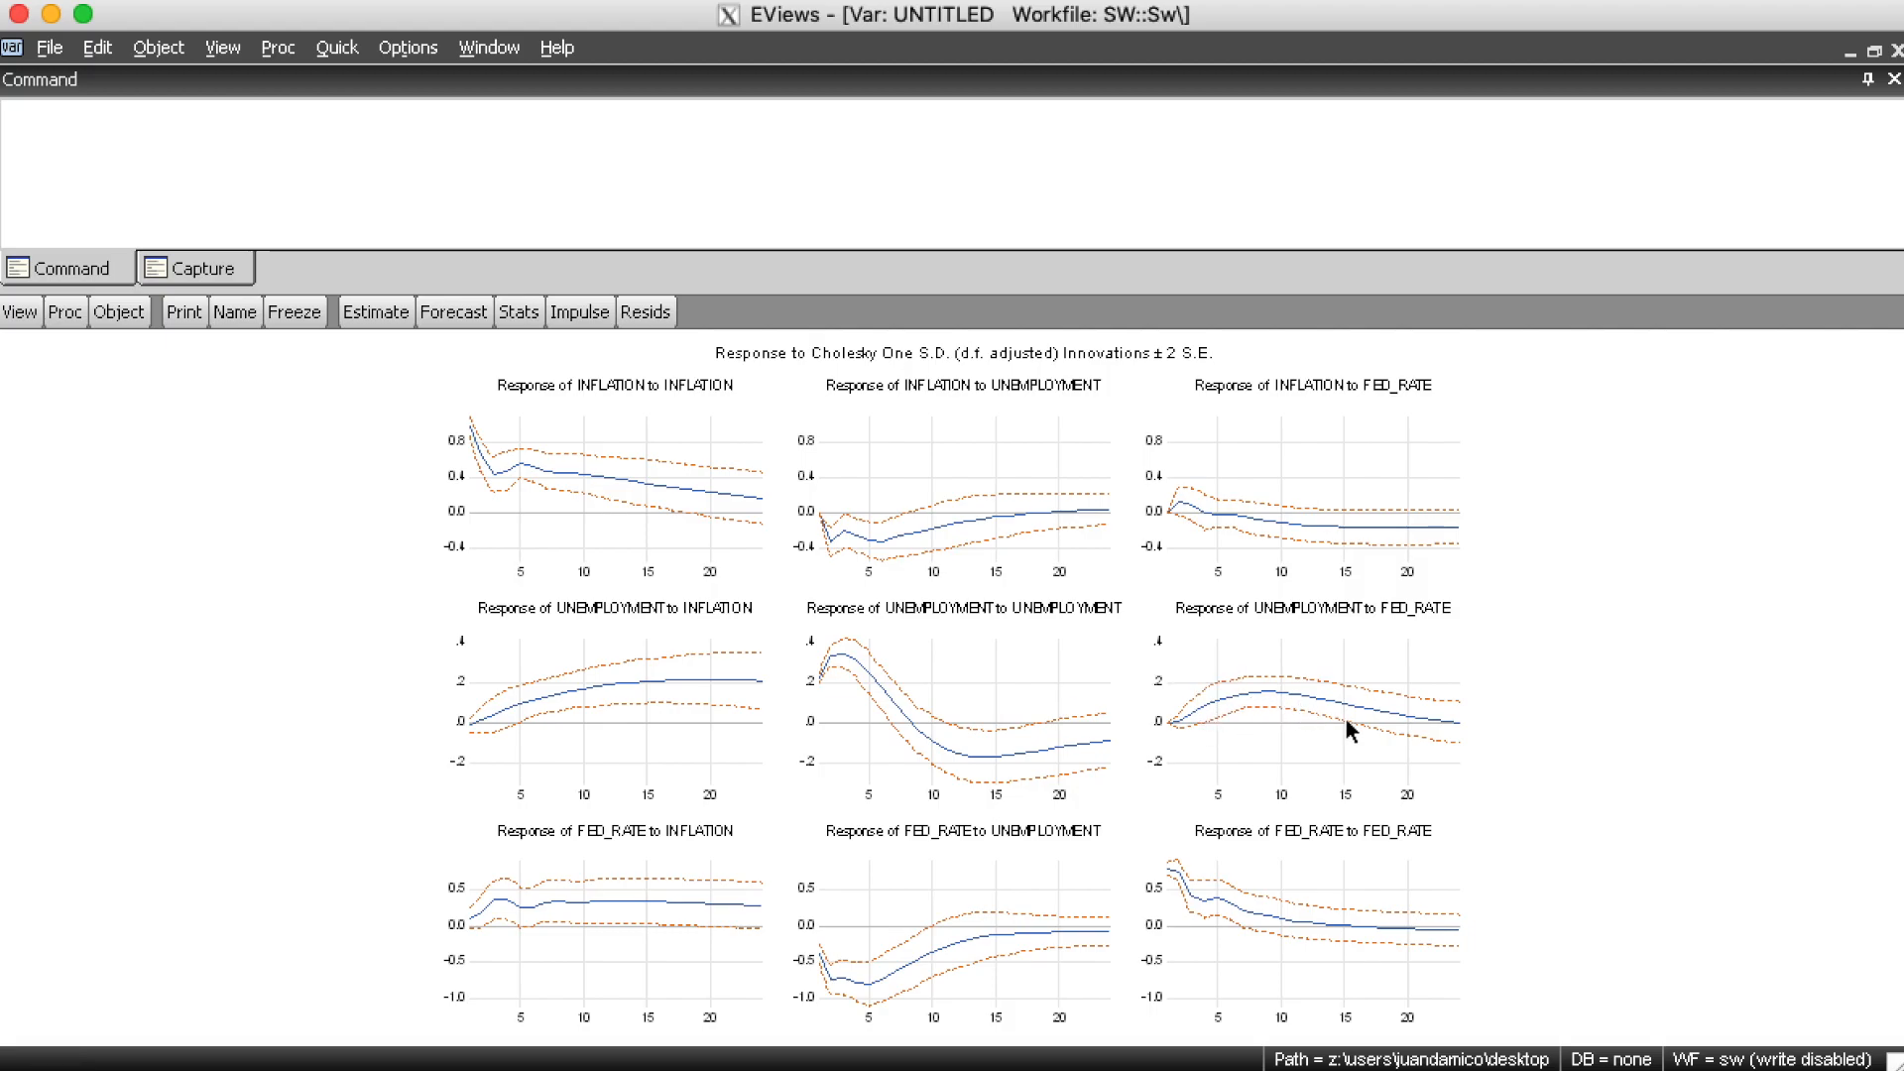
mouse_move(1294, 536)
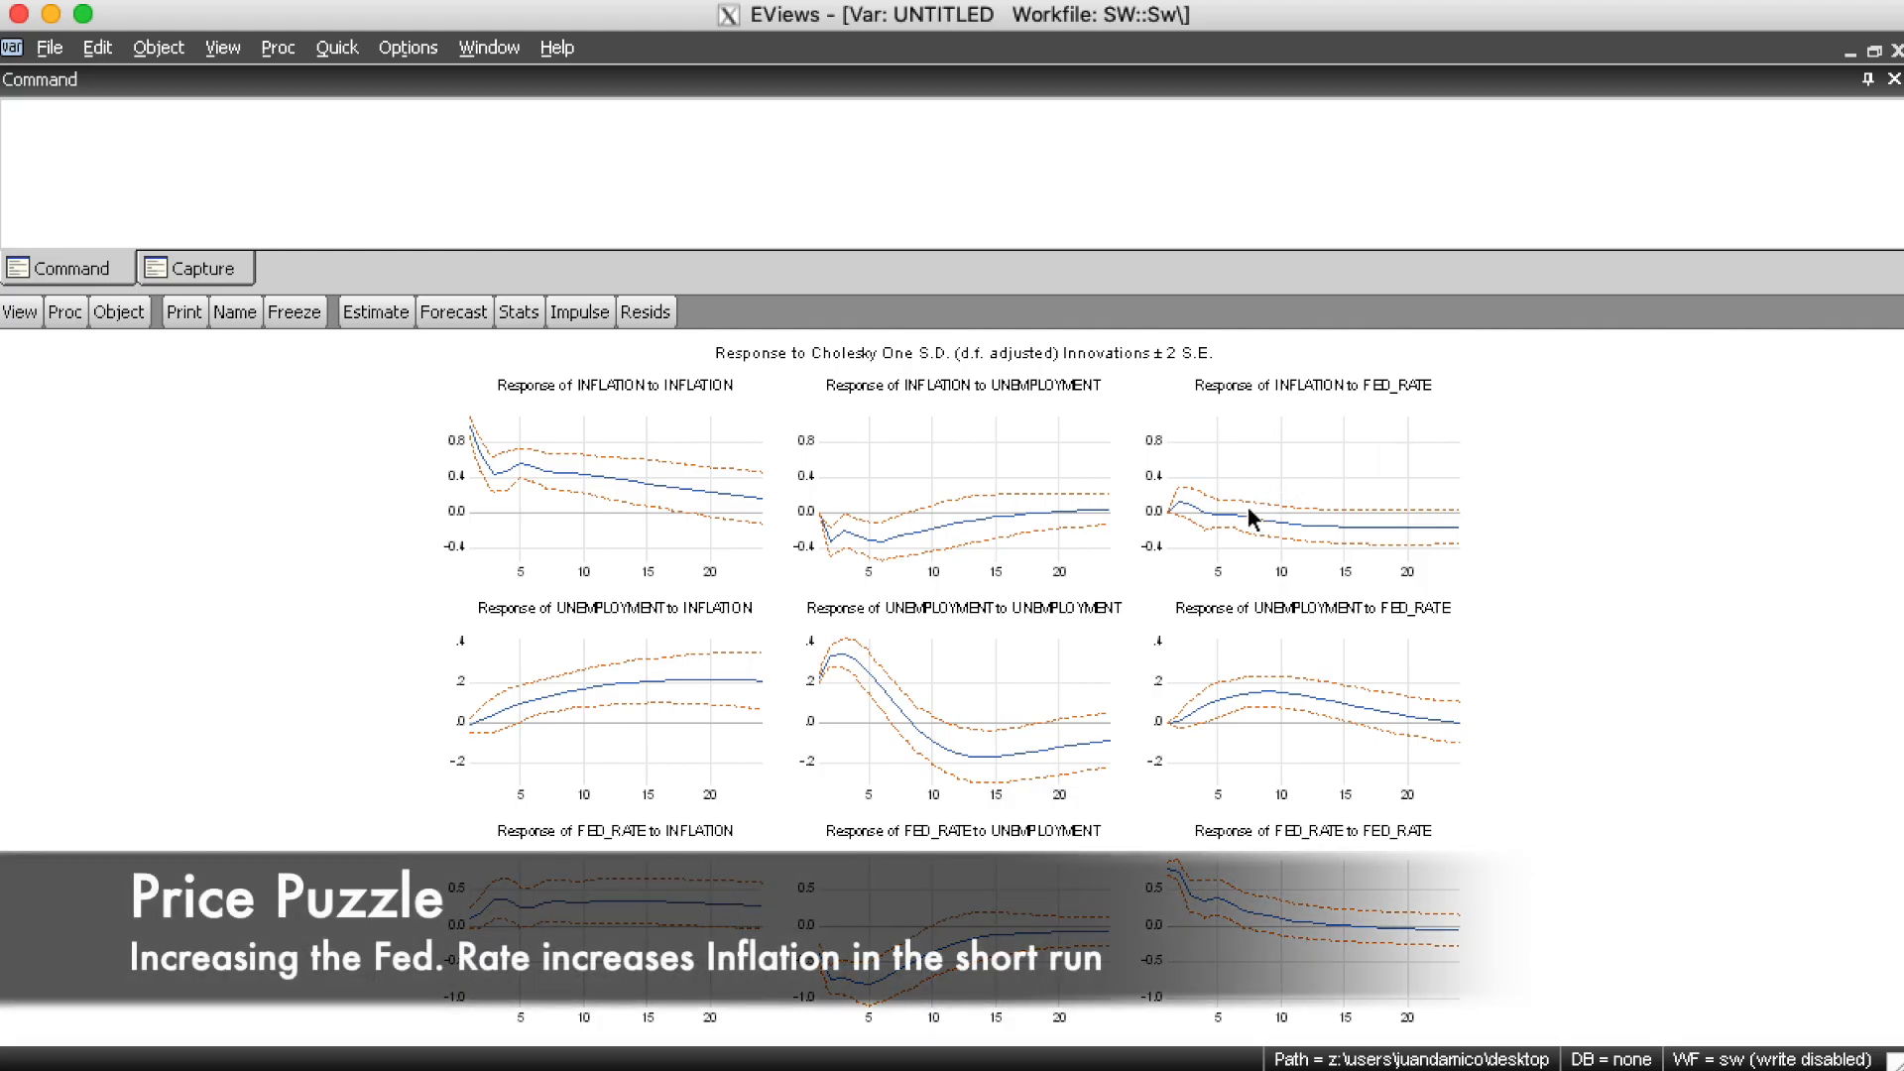
mouse_move(1202, 521)
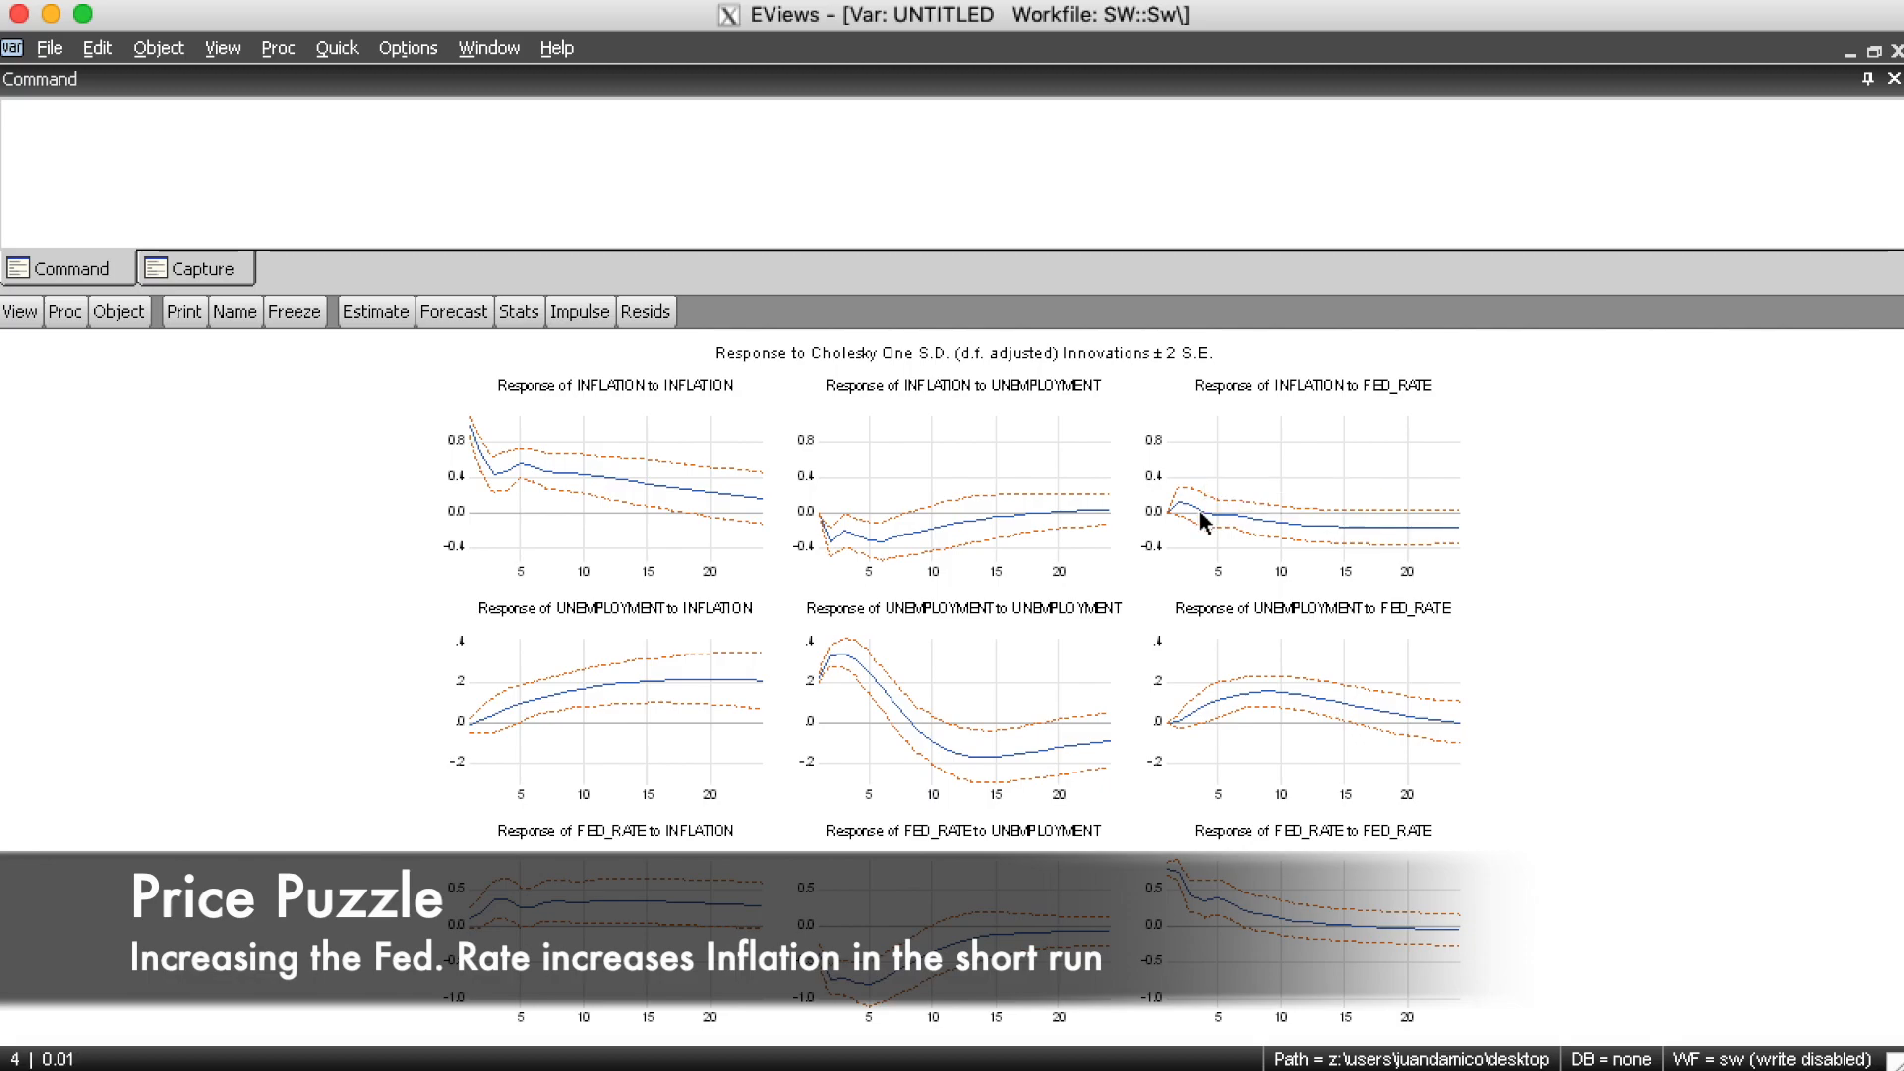
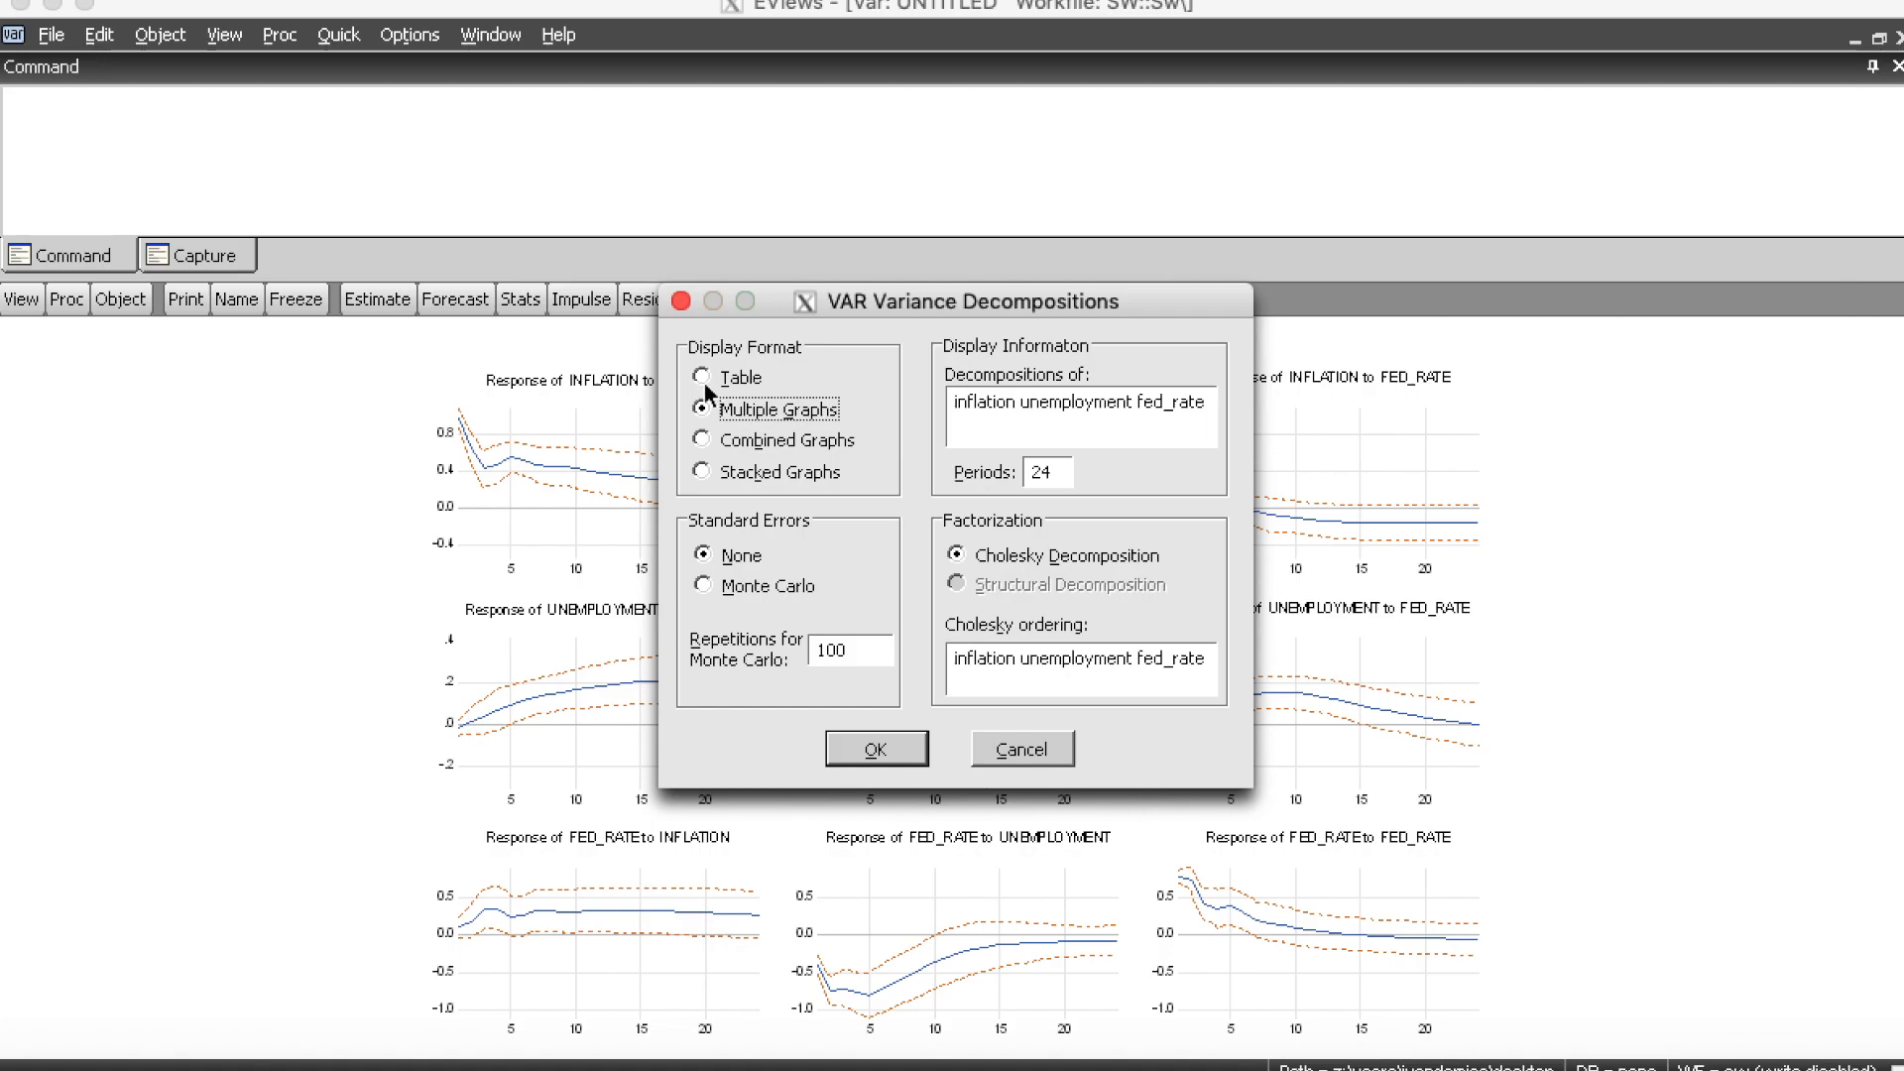
Generate the Cholesky variance decomposition of inflation, unemployment and fed_rate as a table over 24 periods without standard errors.
left_click(702, 441)
left_click(700, 480)
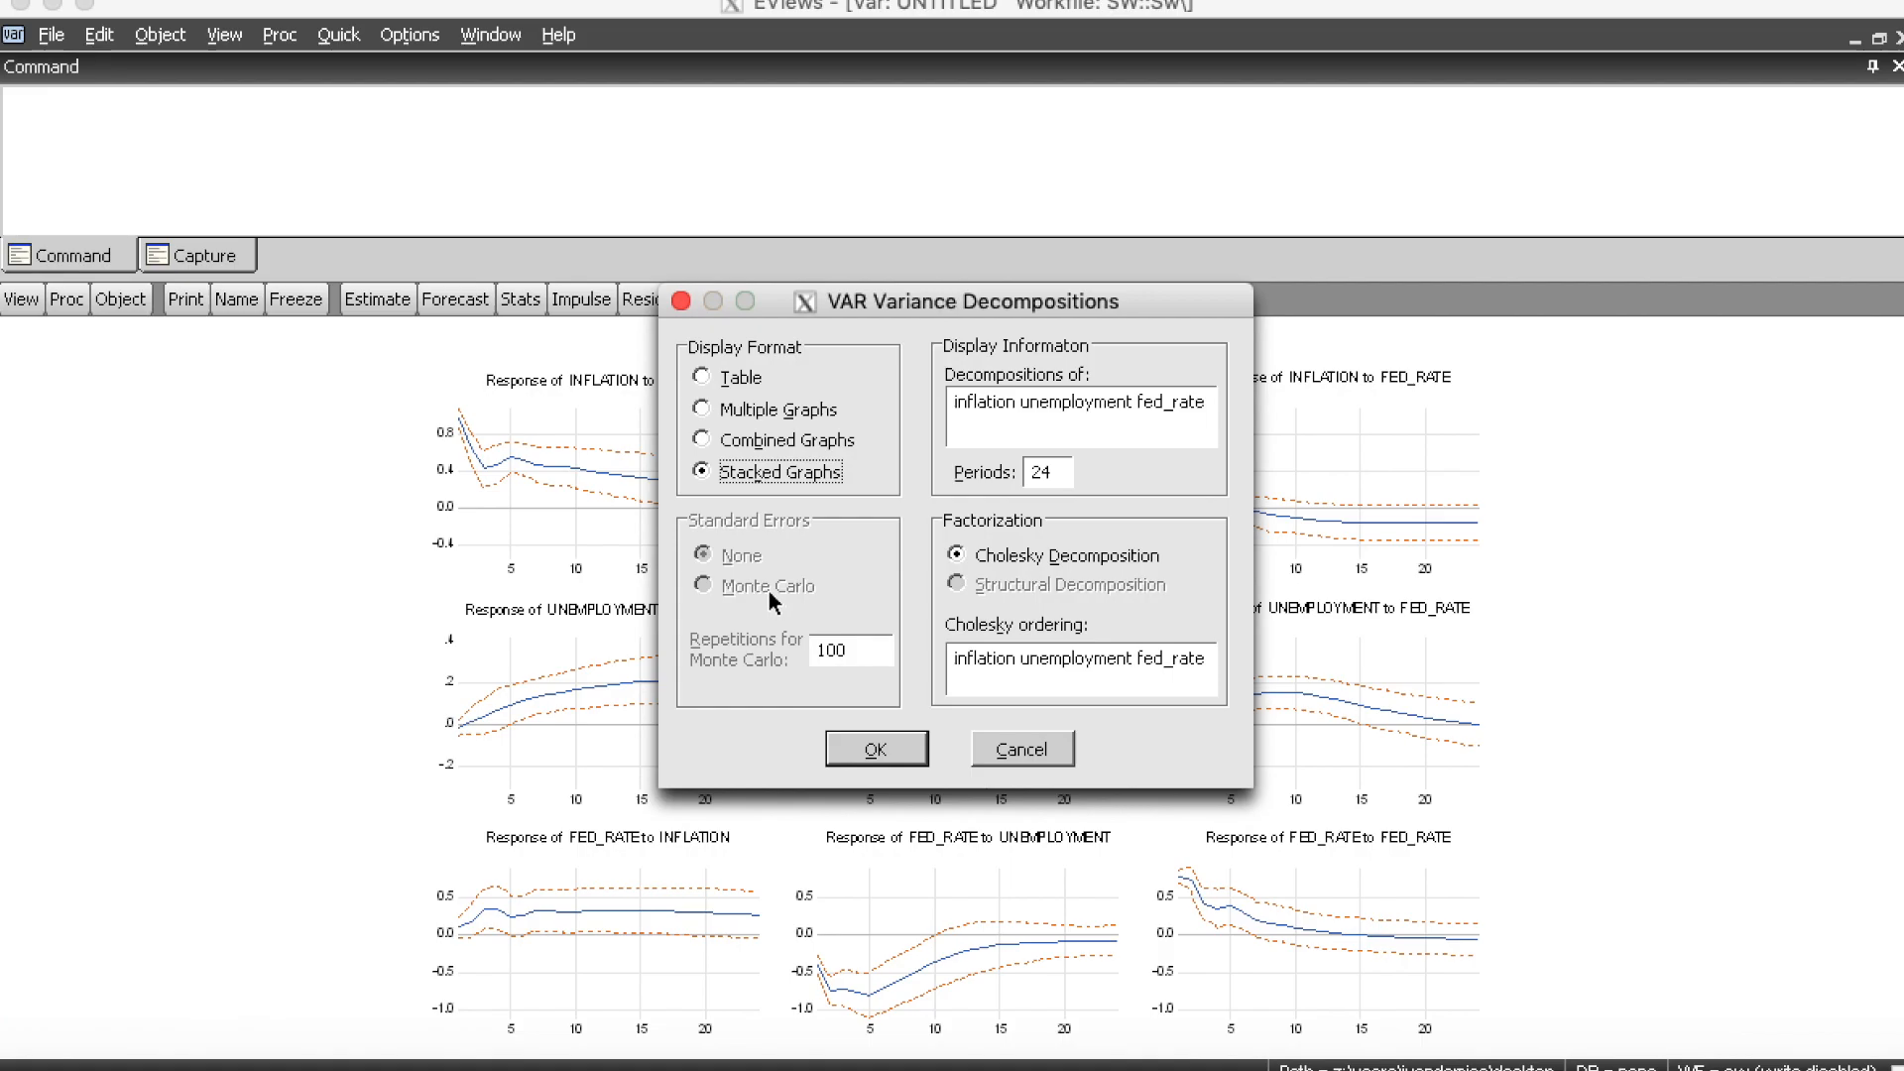
left_click(718, 379)
left_click(717, 472)
left_click(716, 379)
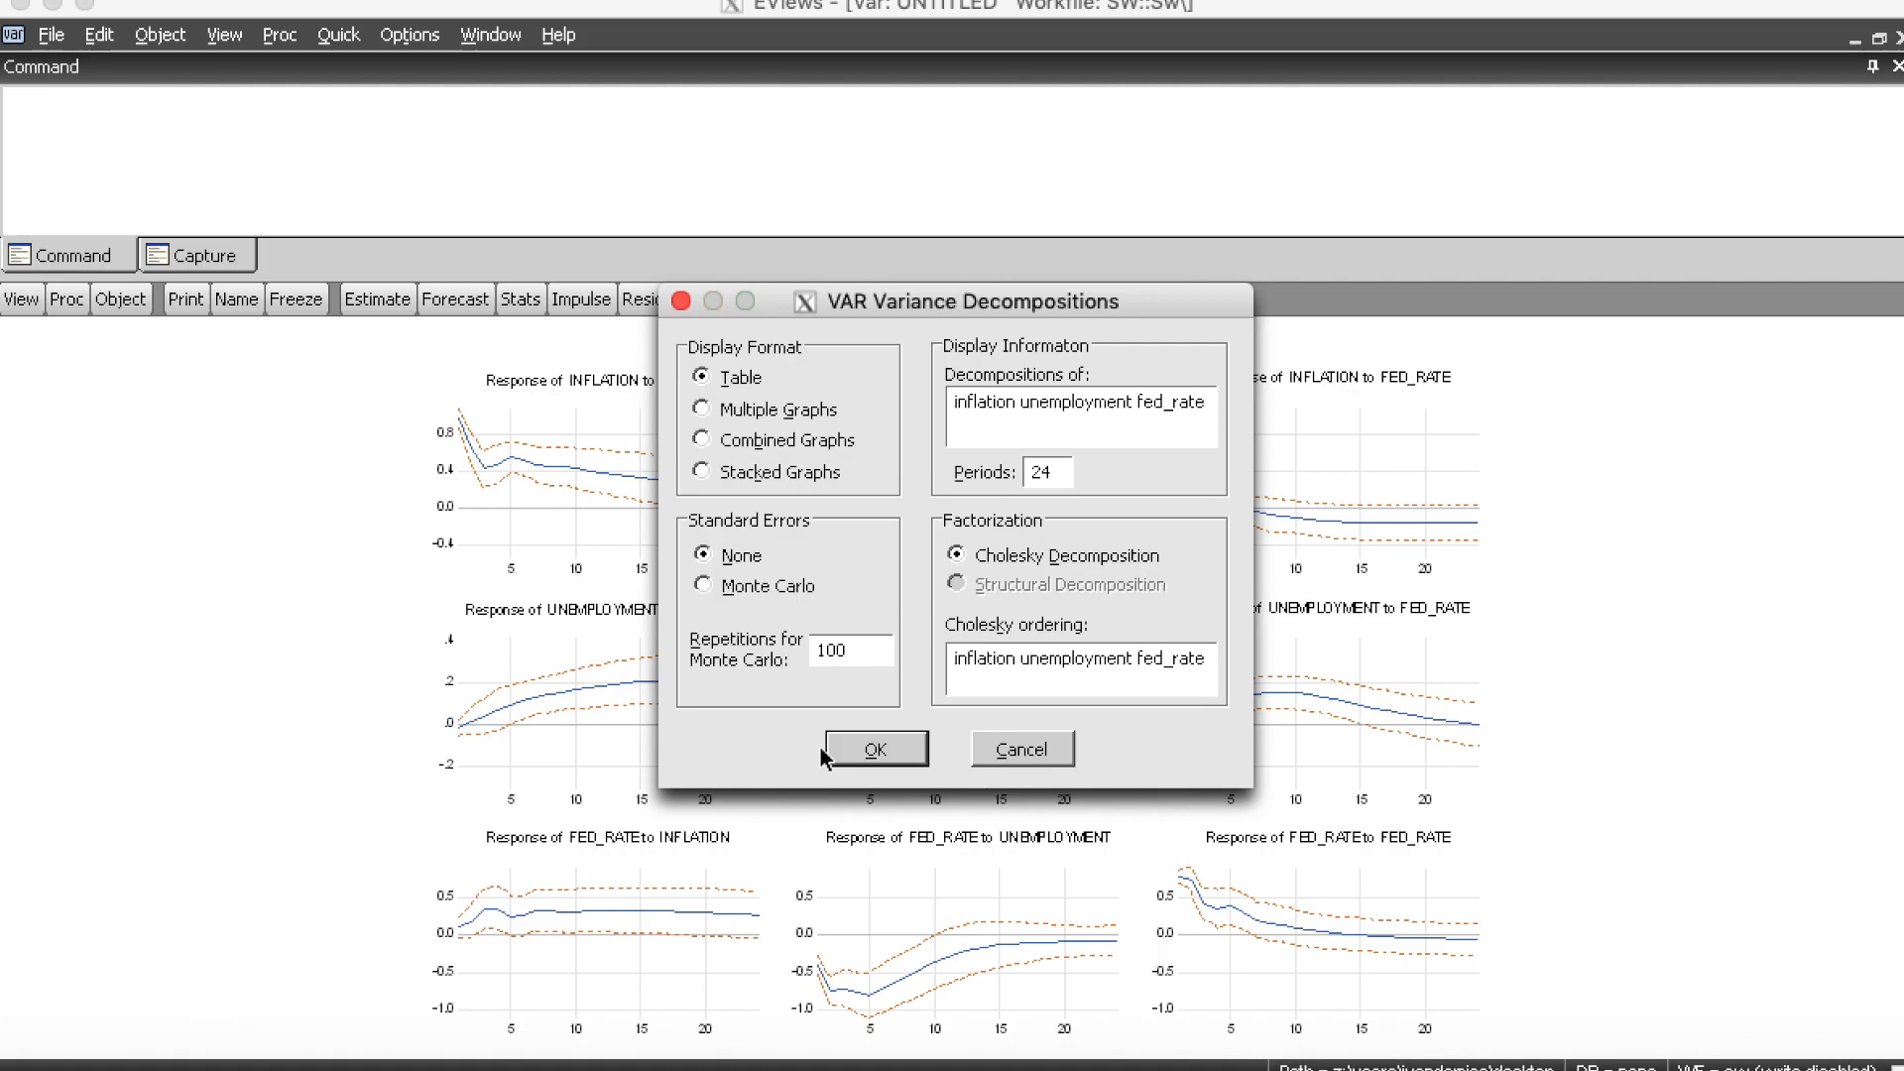
left_click(859, 749)
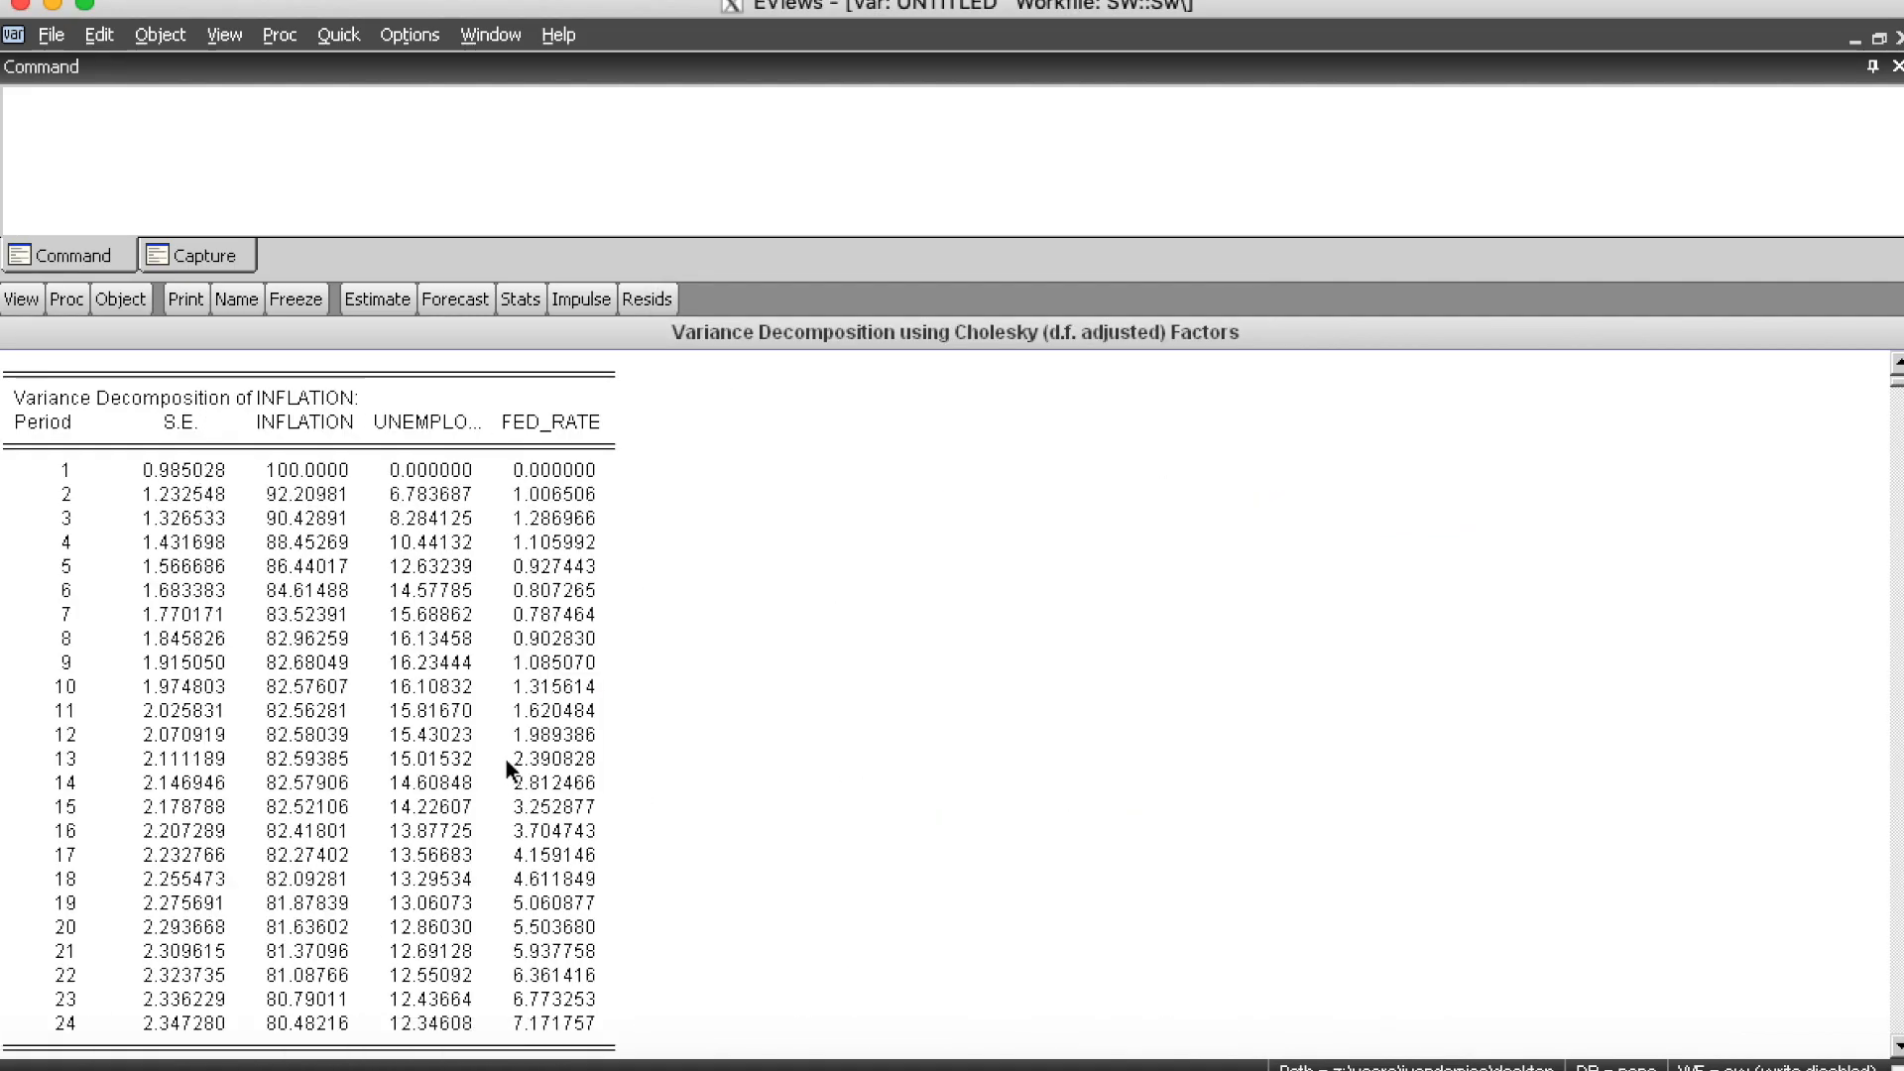
Examine the INFLATION, UNEMPLOYMENT and FED_RATE columns in the variance decomposition table of INFLATION.
left_click(318, 393)
left_click(347, 587)
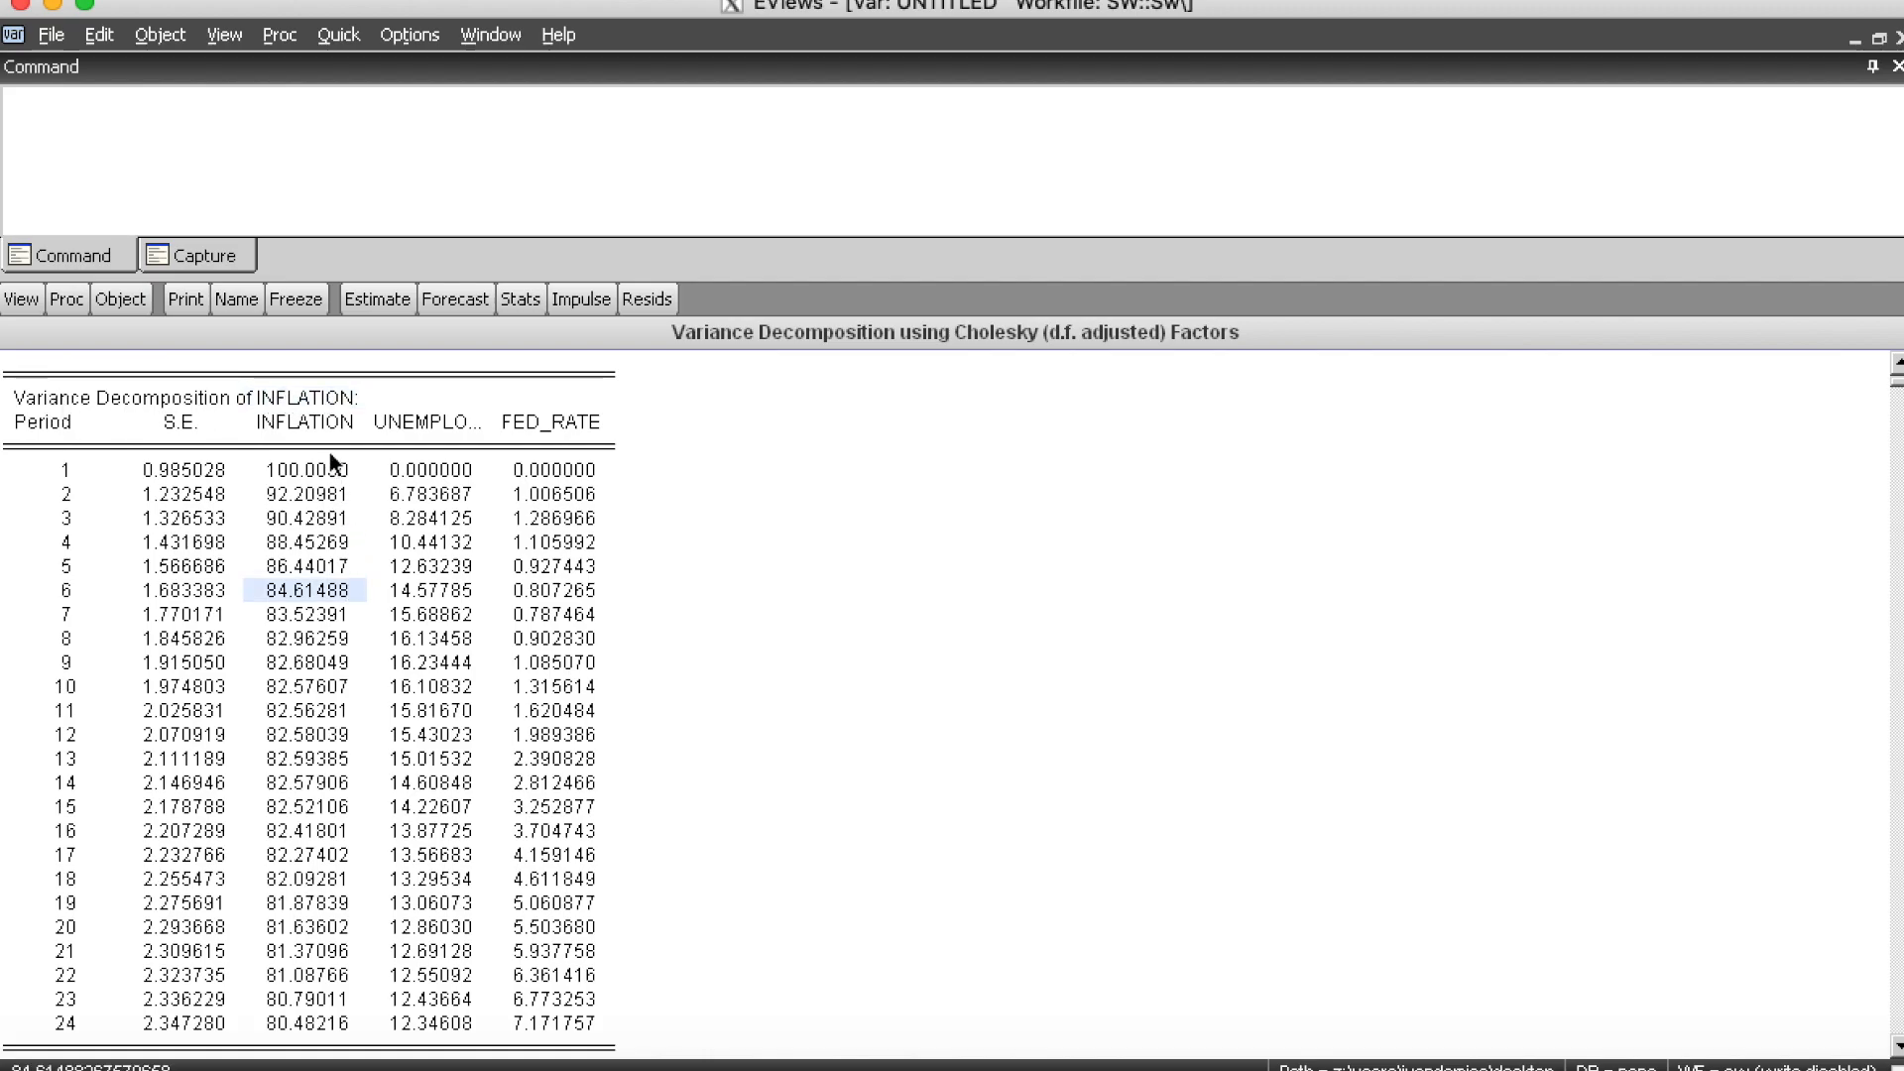
left_click(318, 422)
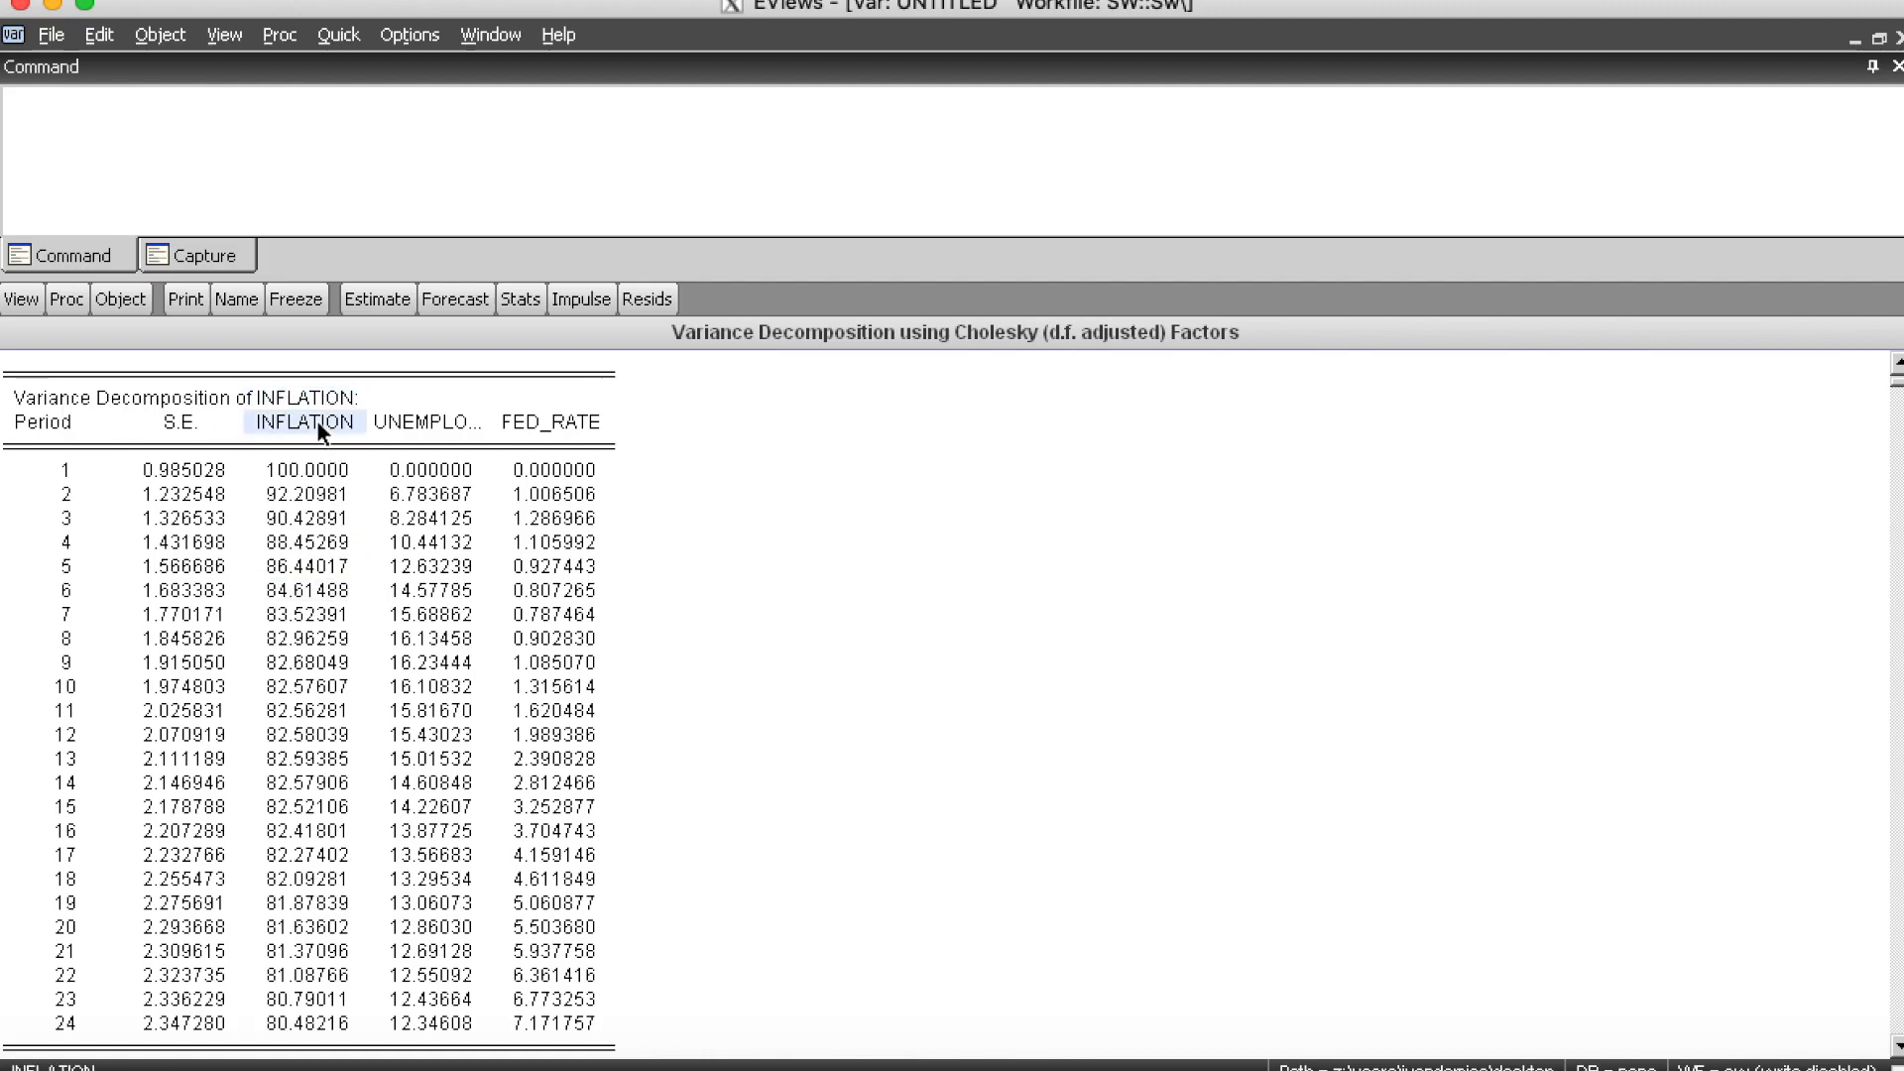
left_click(416, 422)
left_click(551, 423)
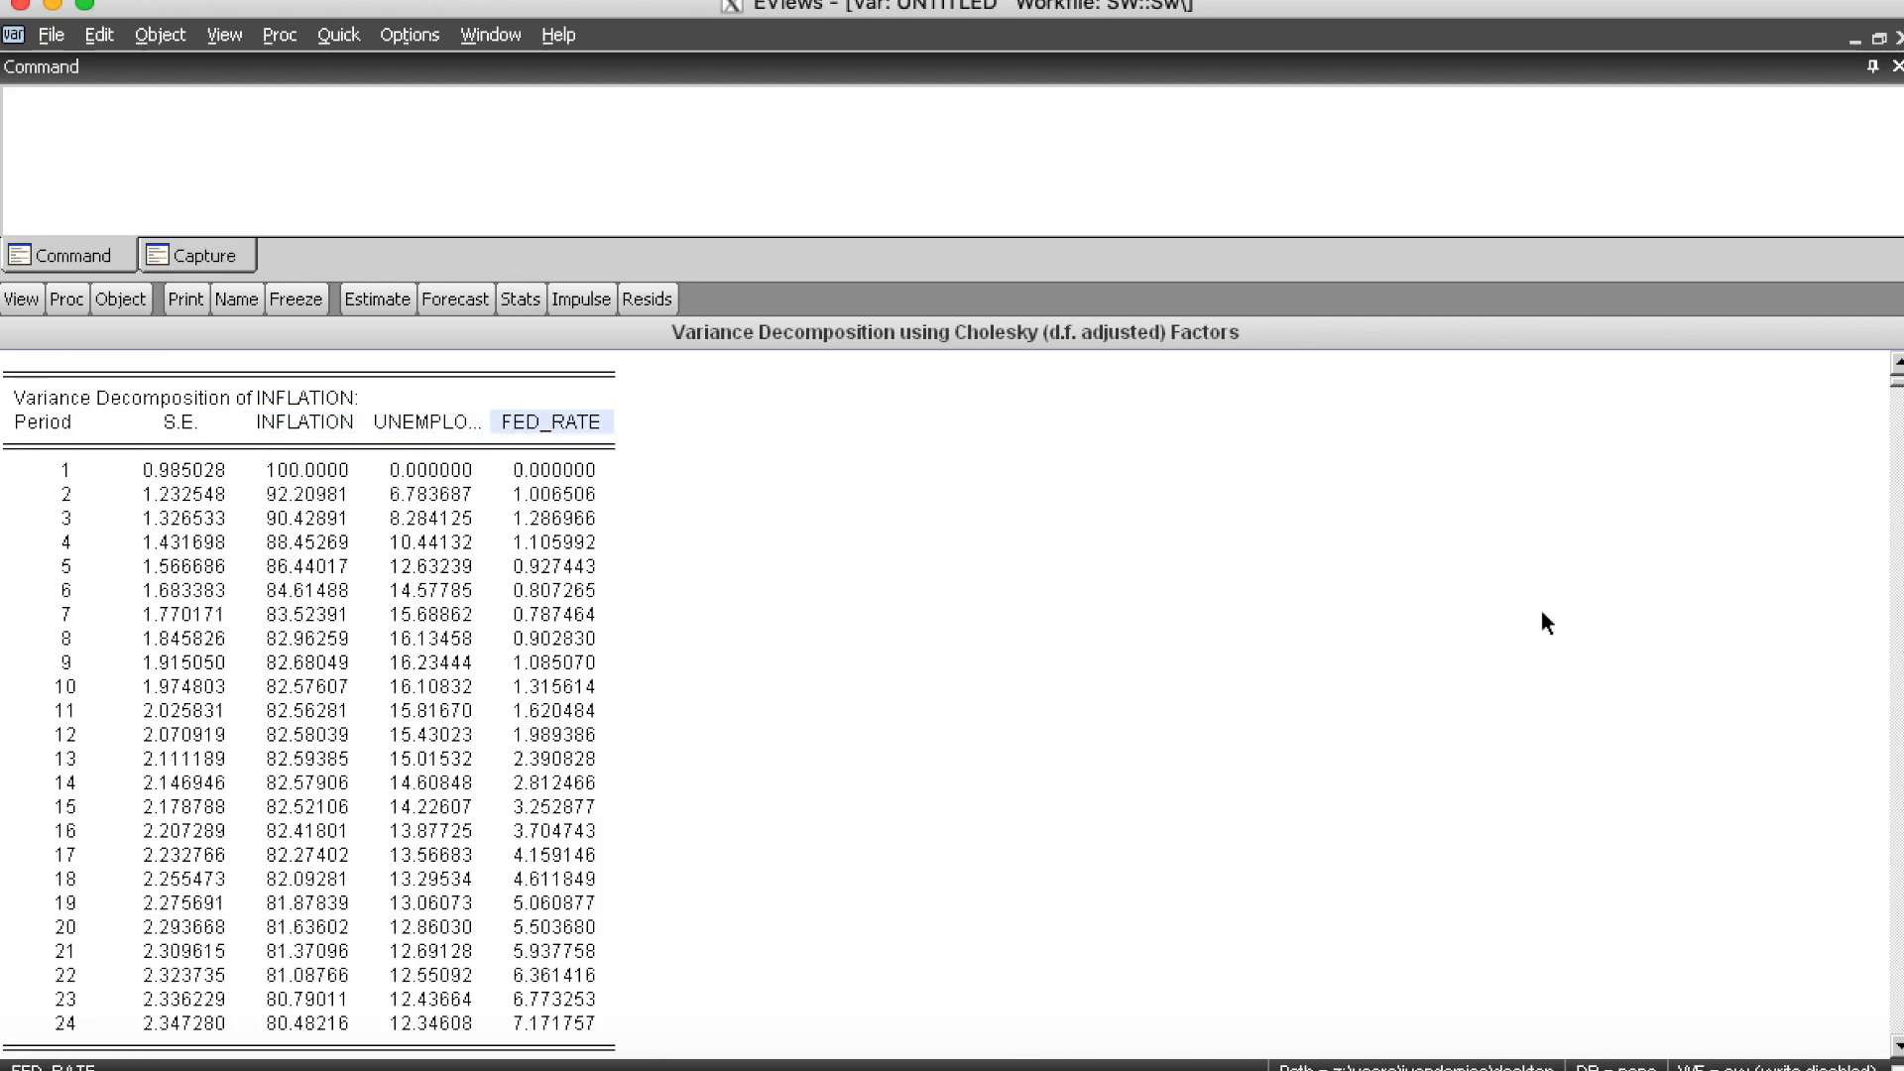
left_click(1257, 547)
Examine the period 1 row of the INFLATION variance decomposition, comparing the shares of unemployment and the fed rate.
left_click(439, 469)
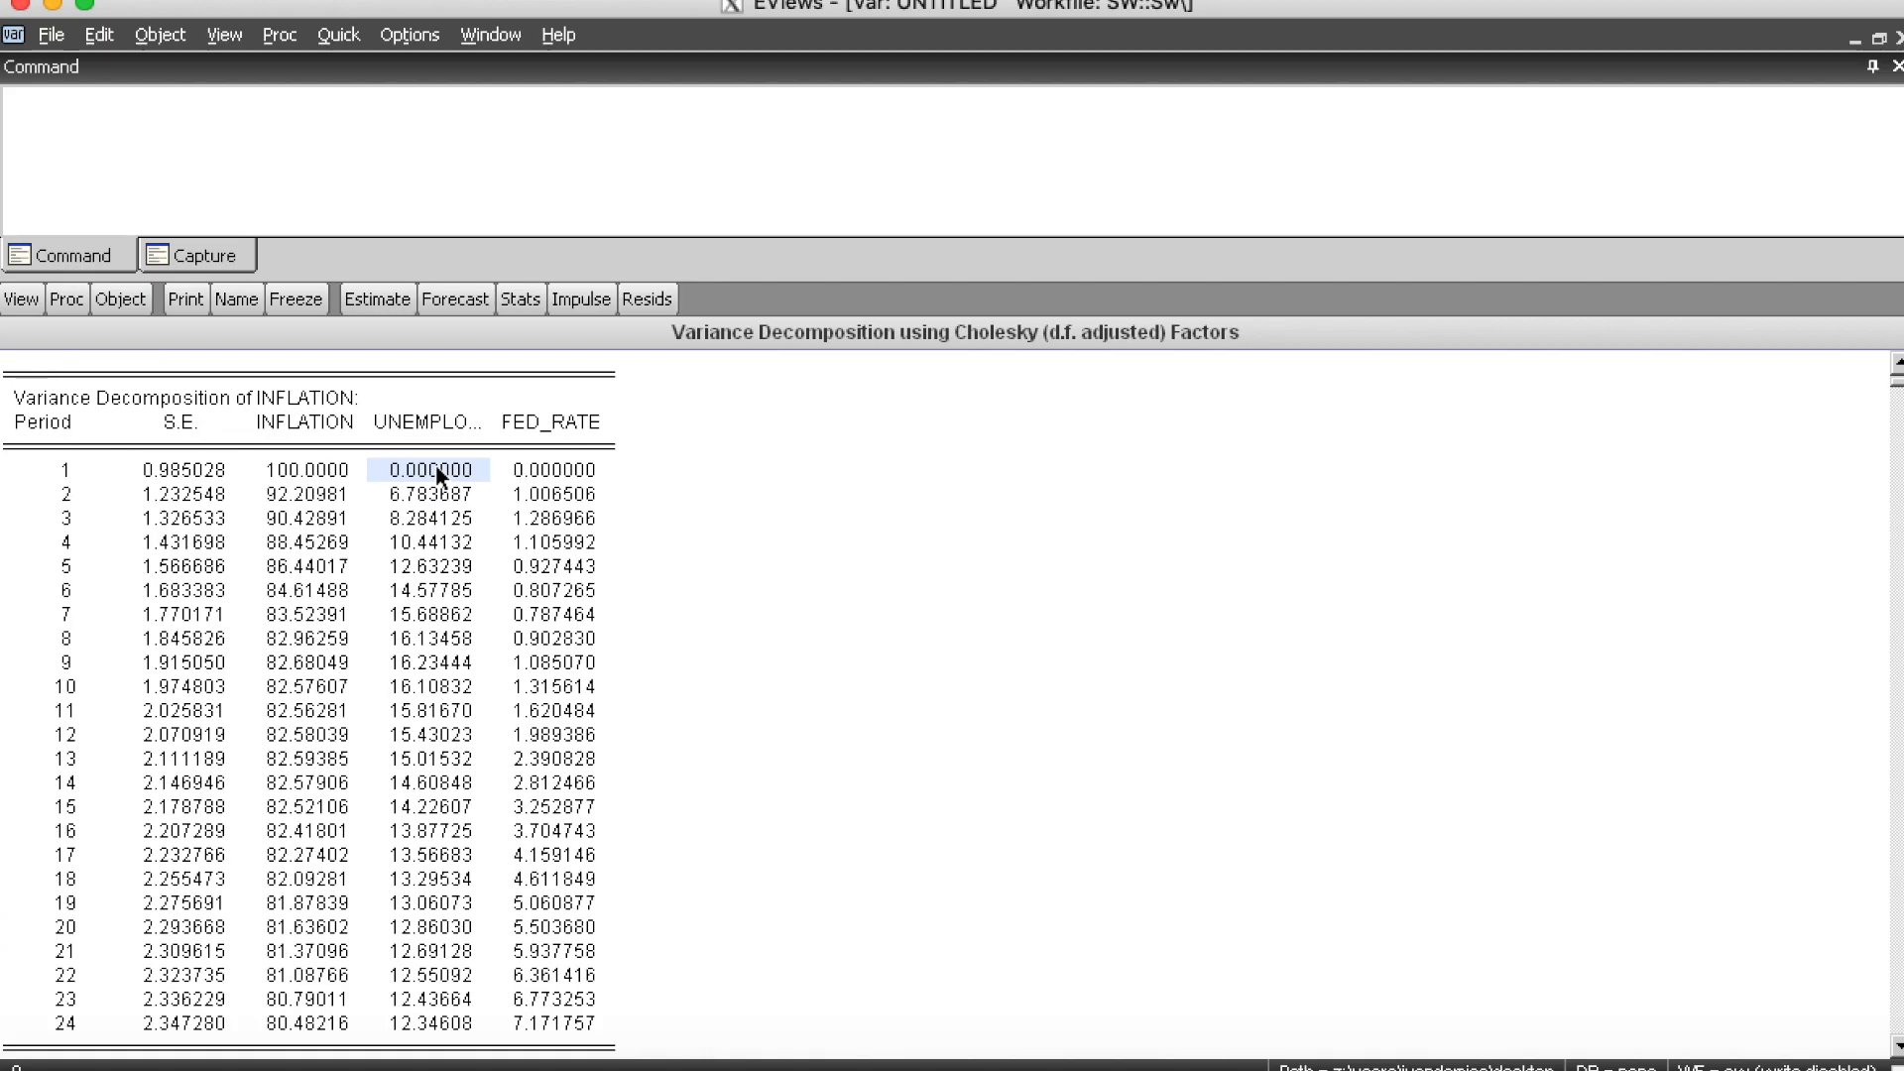
left_click(483, 519)
left_click(443, 468)
left_click(545, 468)
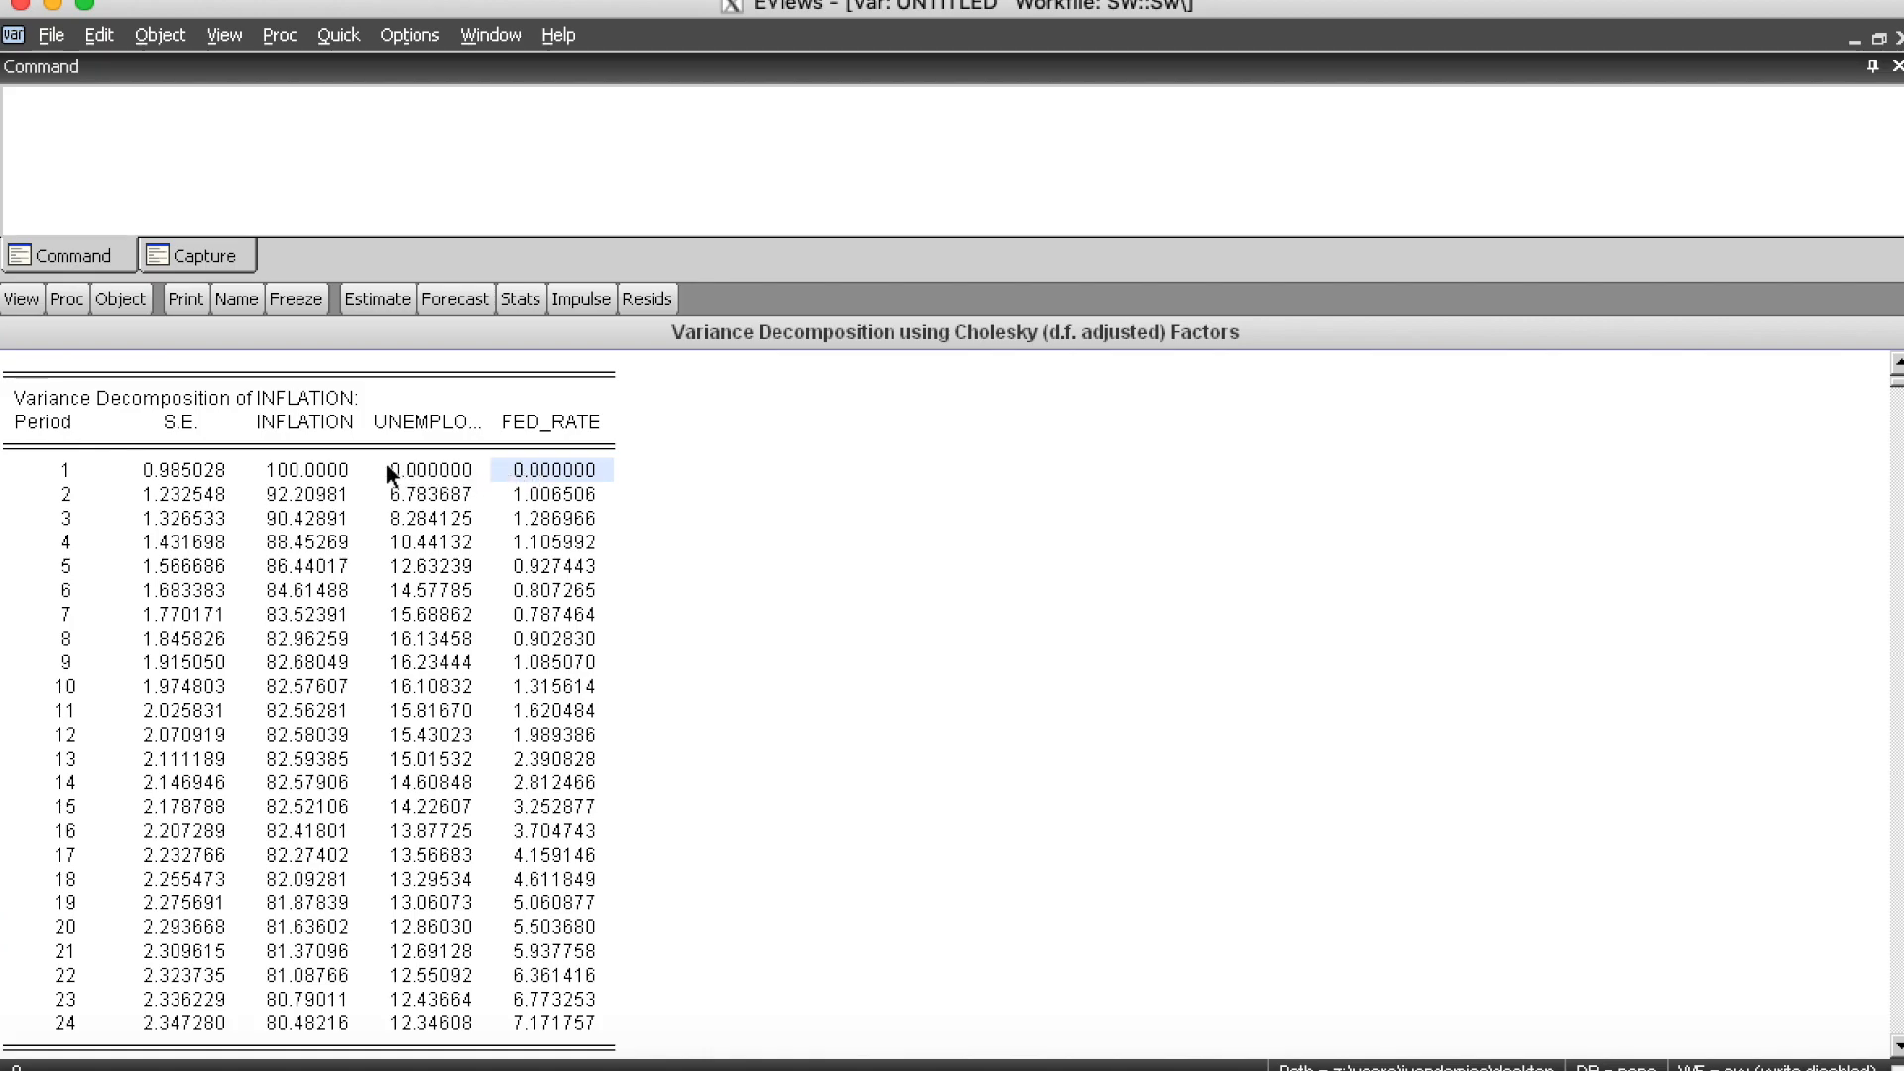
left_click(59, 473)
left_click_drag(58, 473, 515, 466)
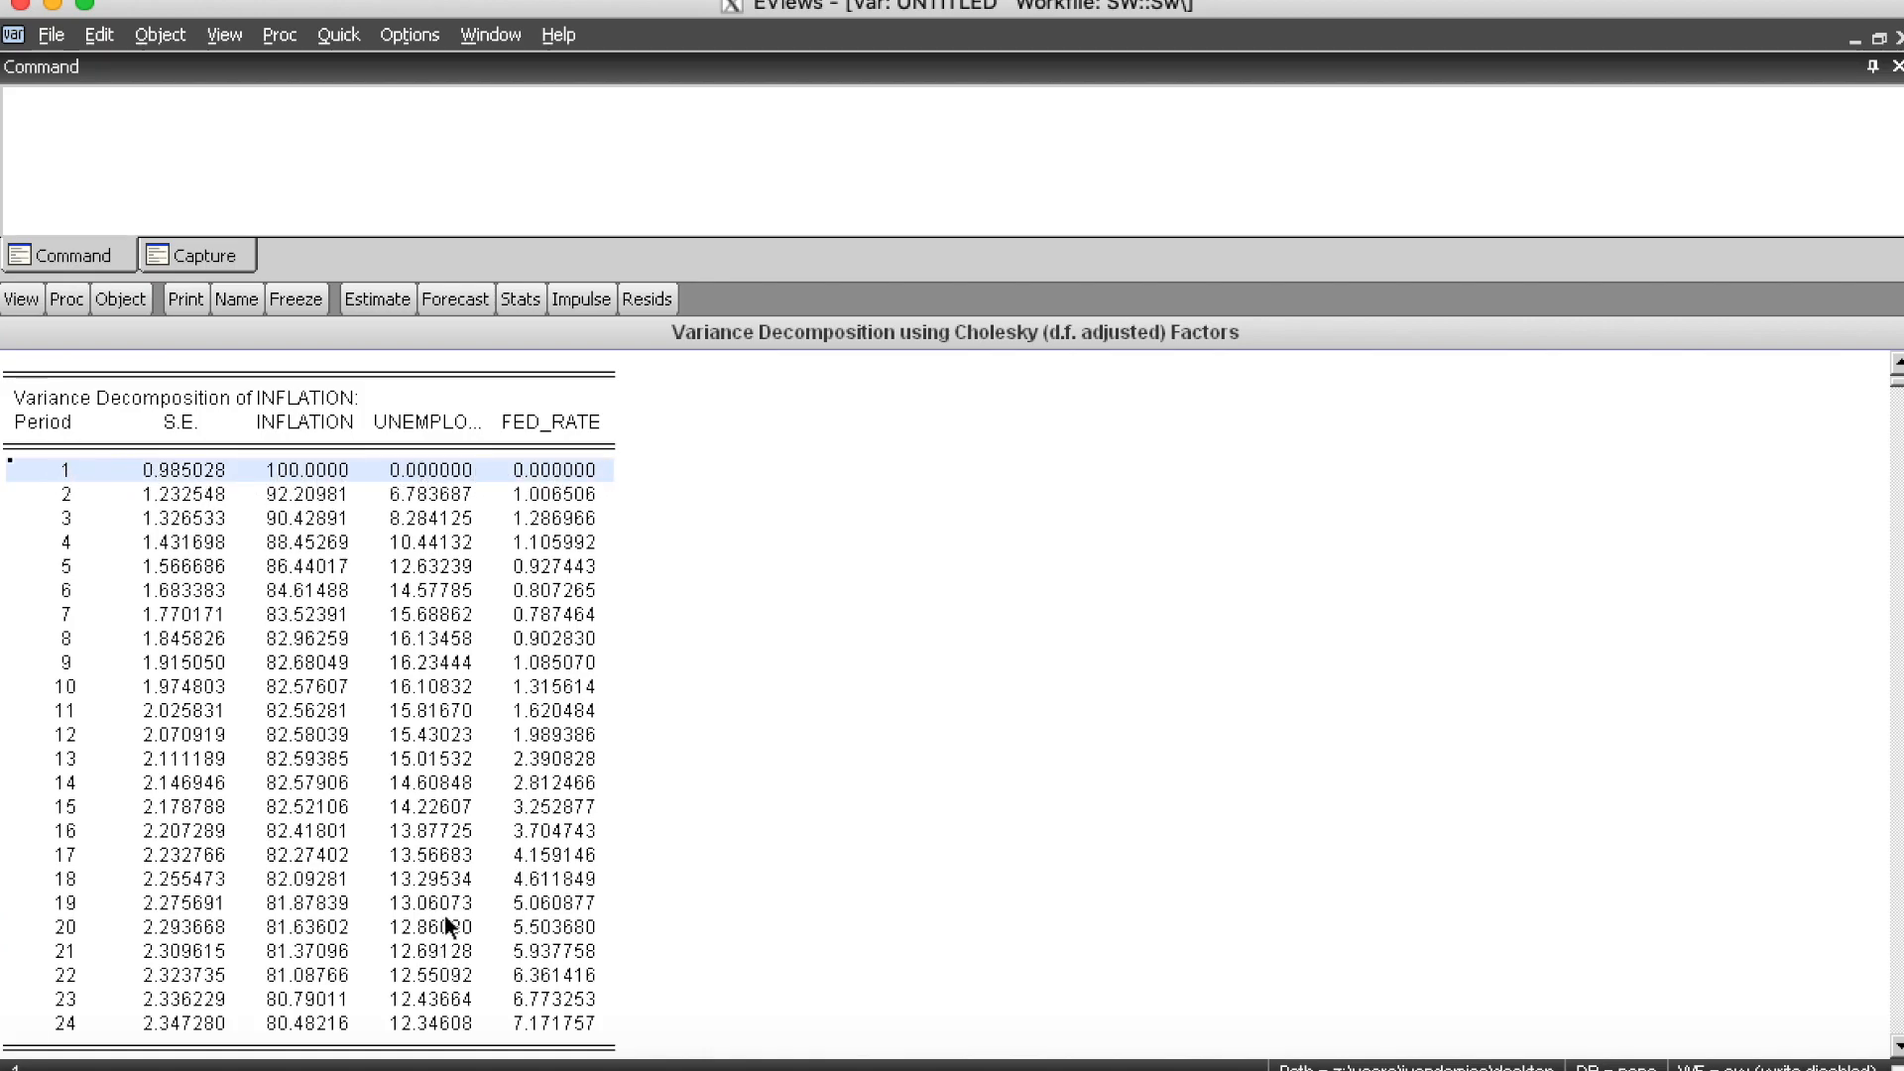
left_click(438, 470)
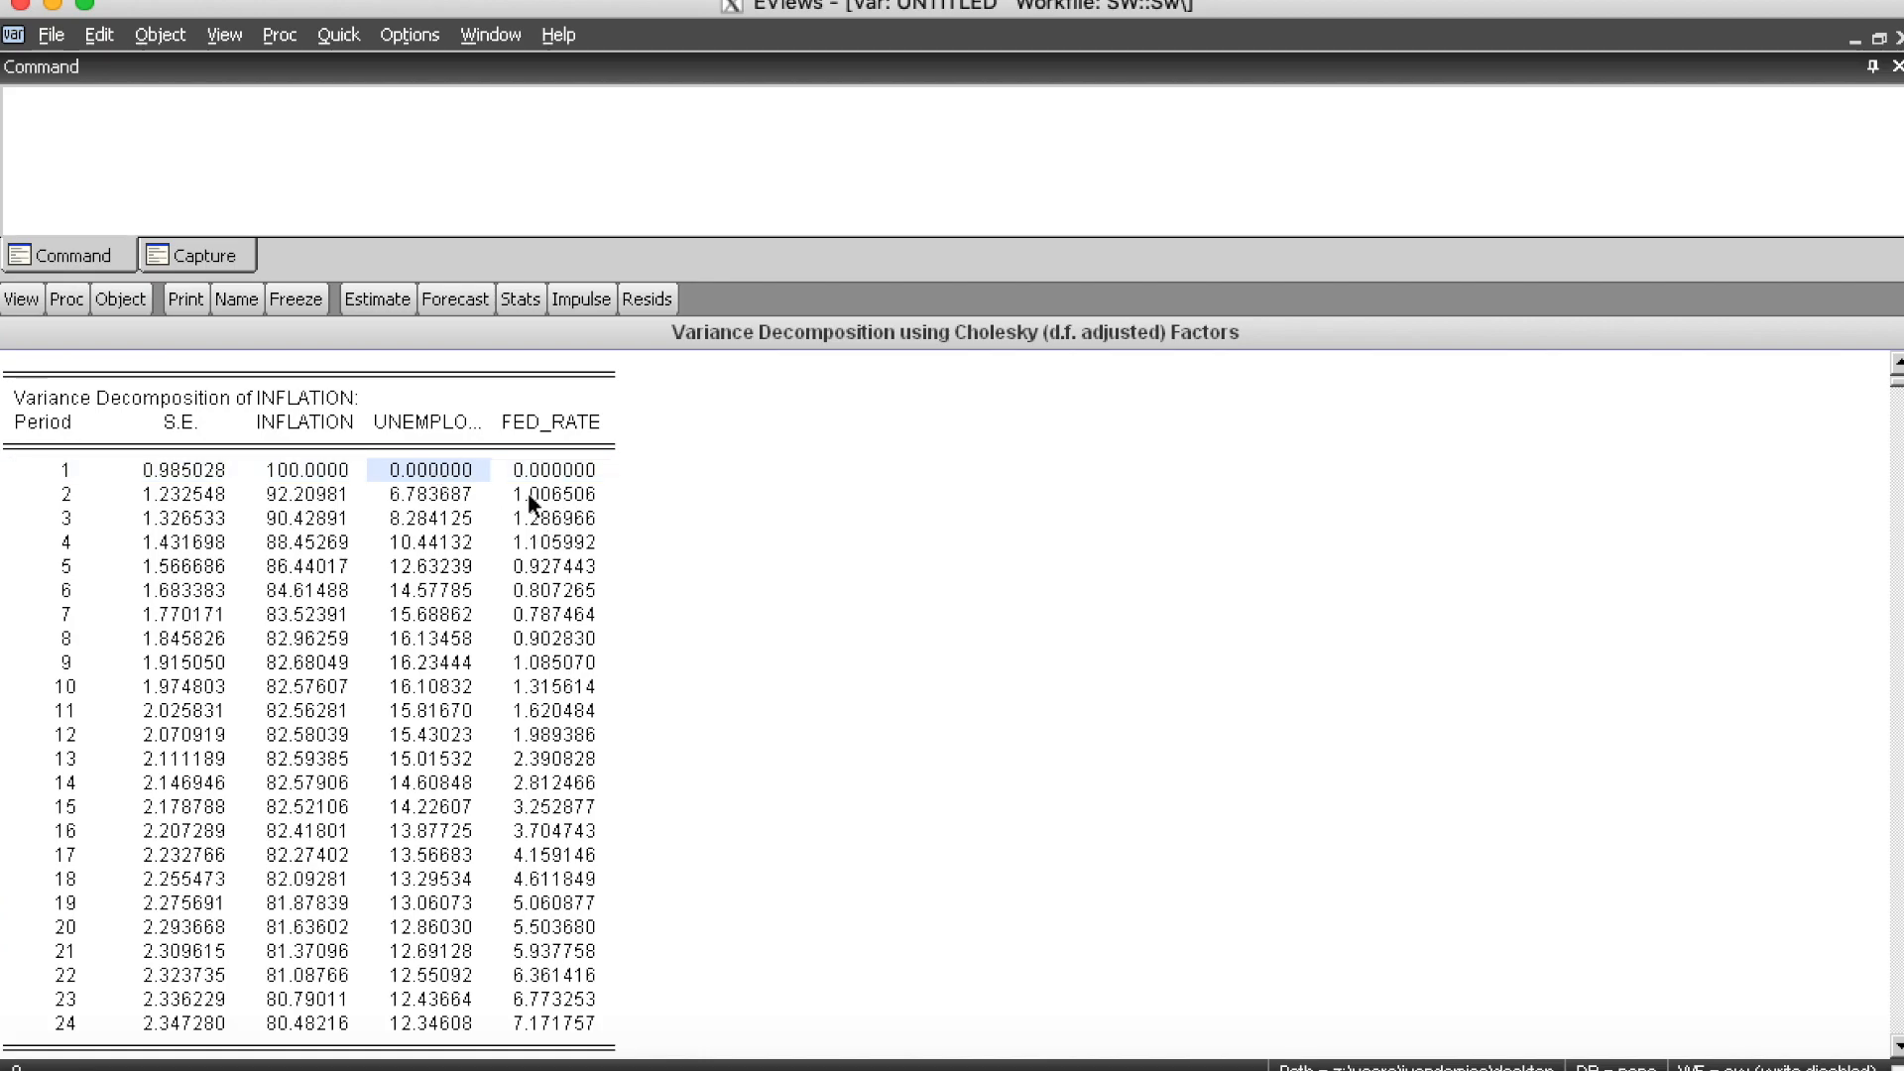
left_click(557, 472)
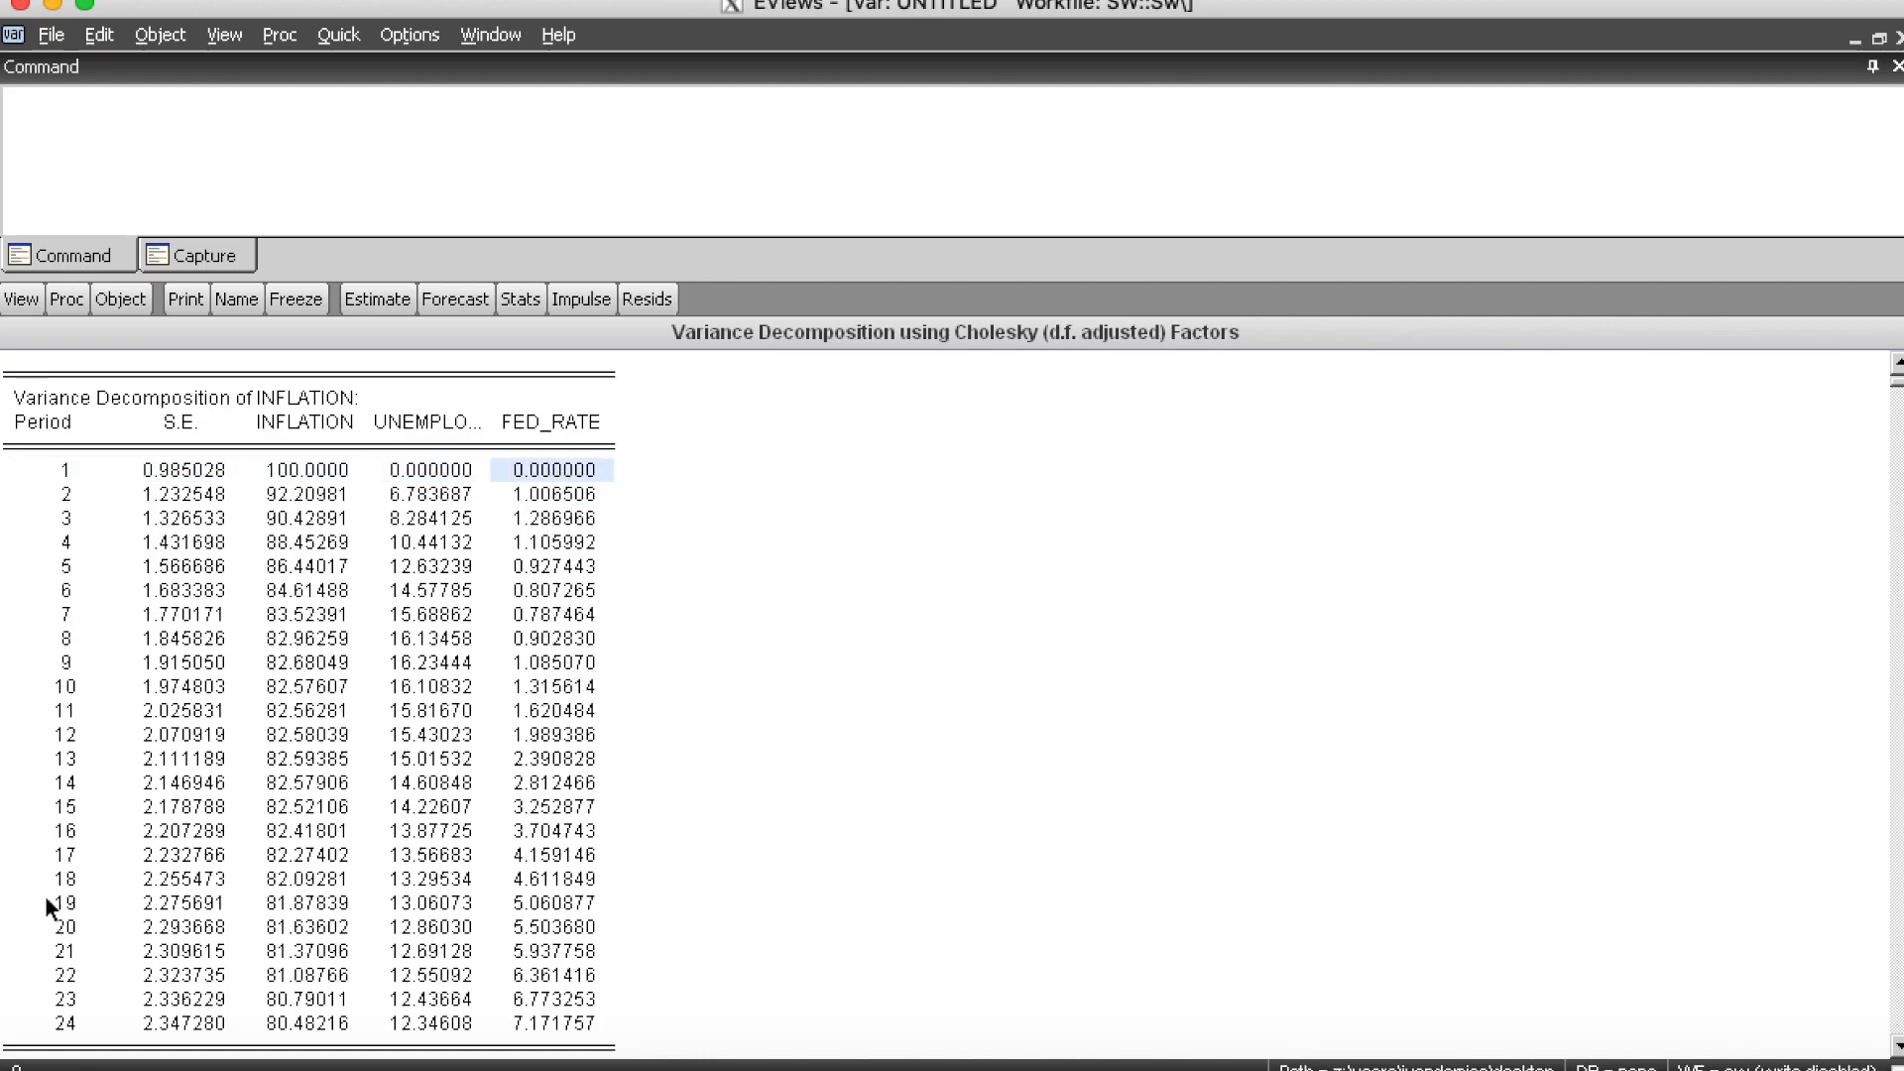
Read the inflation, unemployment and fed rate shares for period 2 in the INFLATION variance decomposition.
left_click(295, 496)
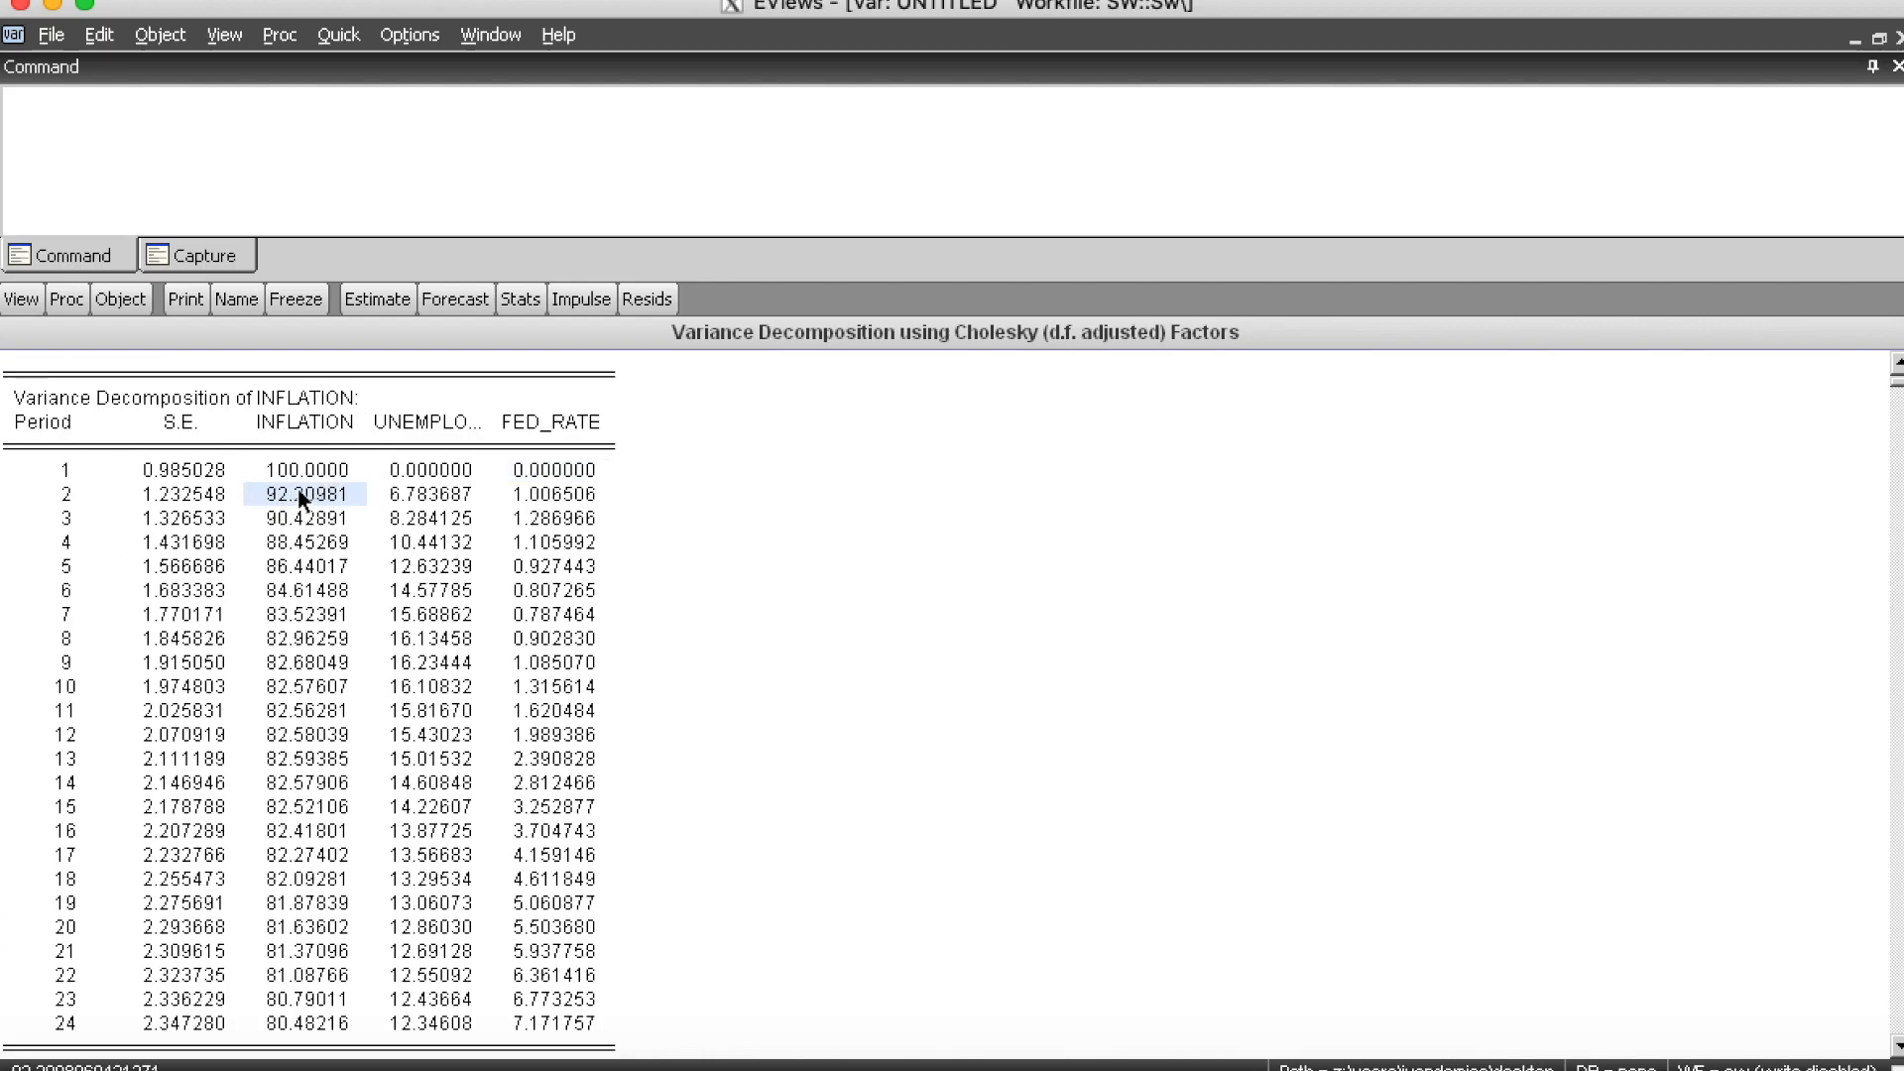
left_click(430, 496)
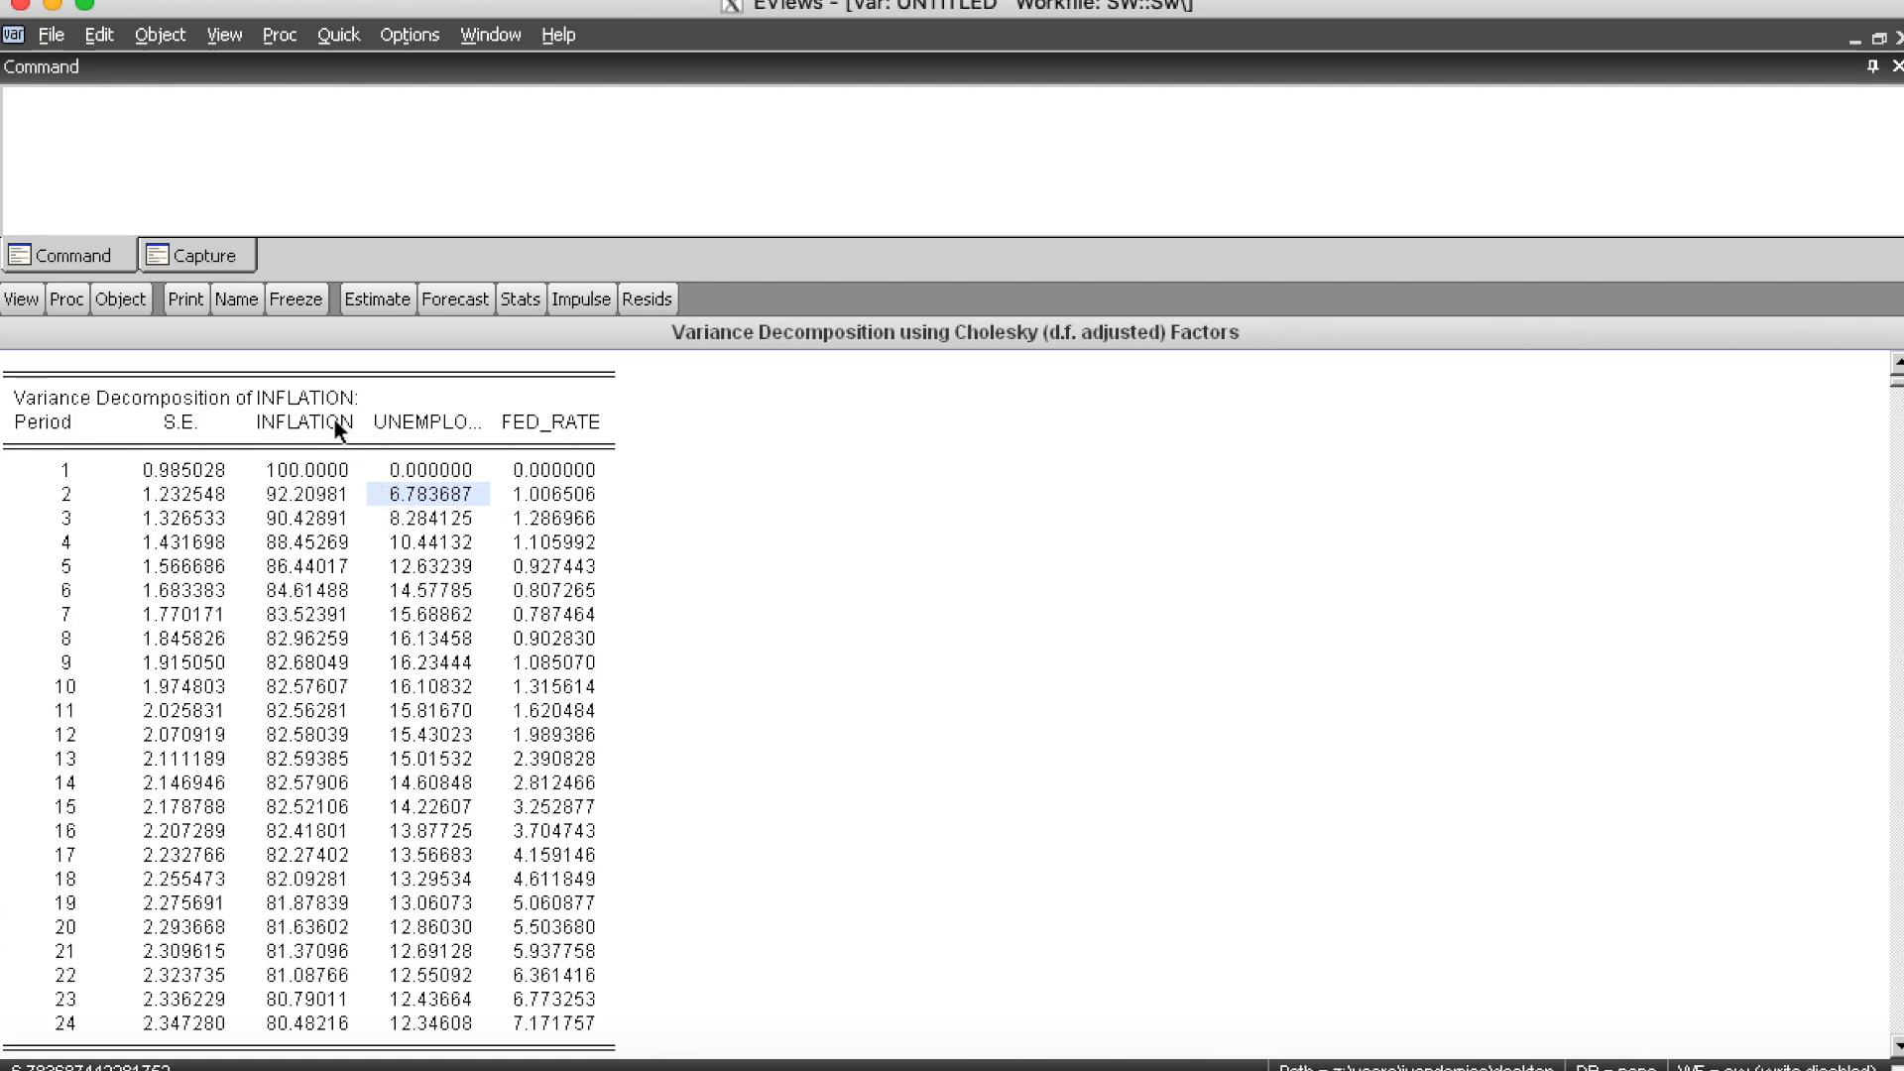
left_click(540, 495)
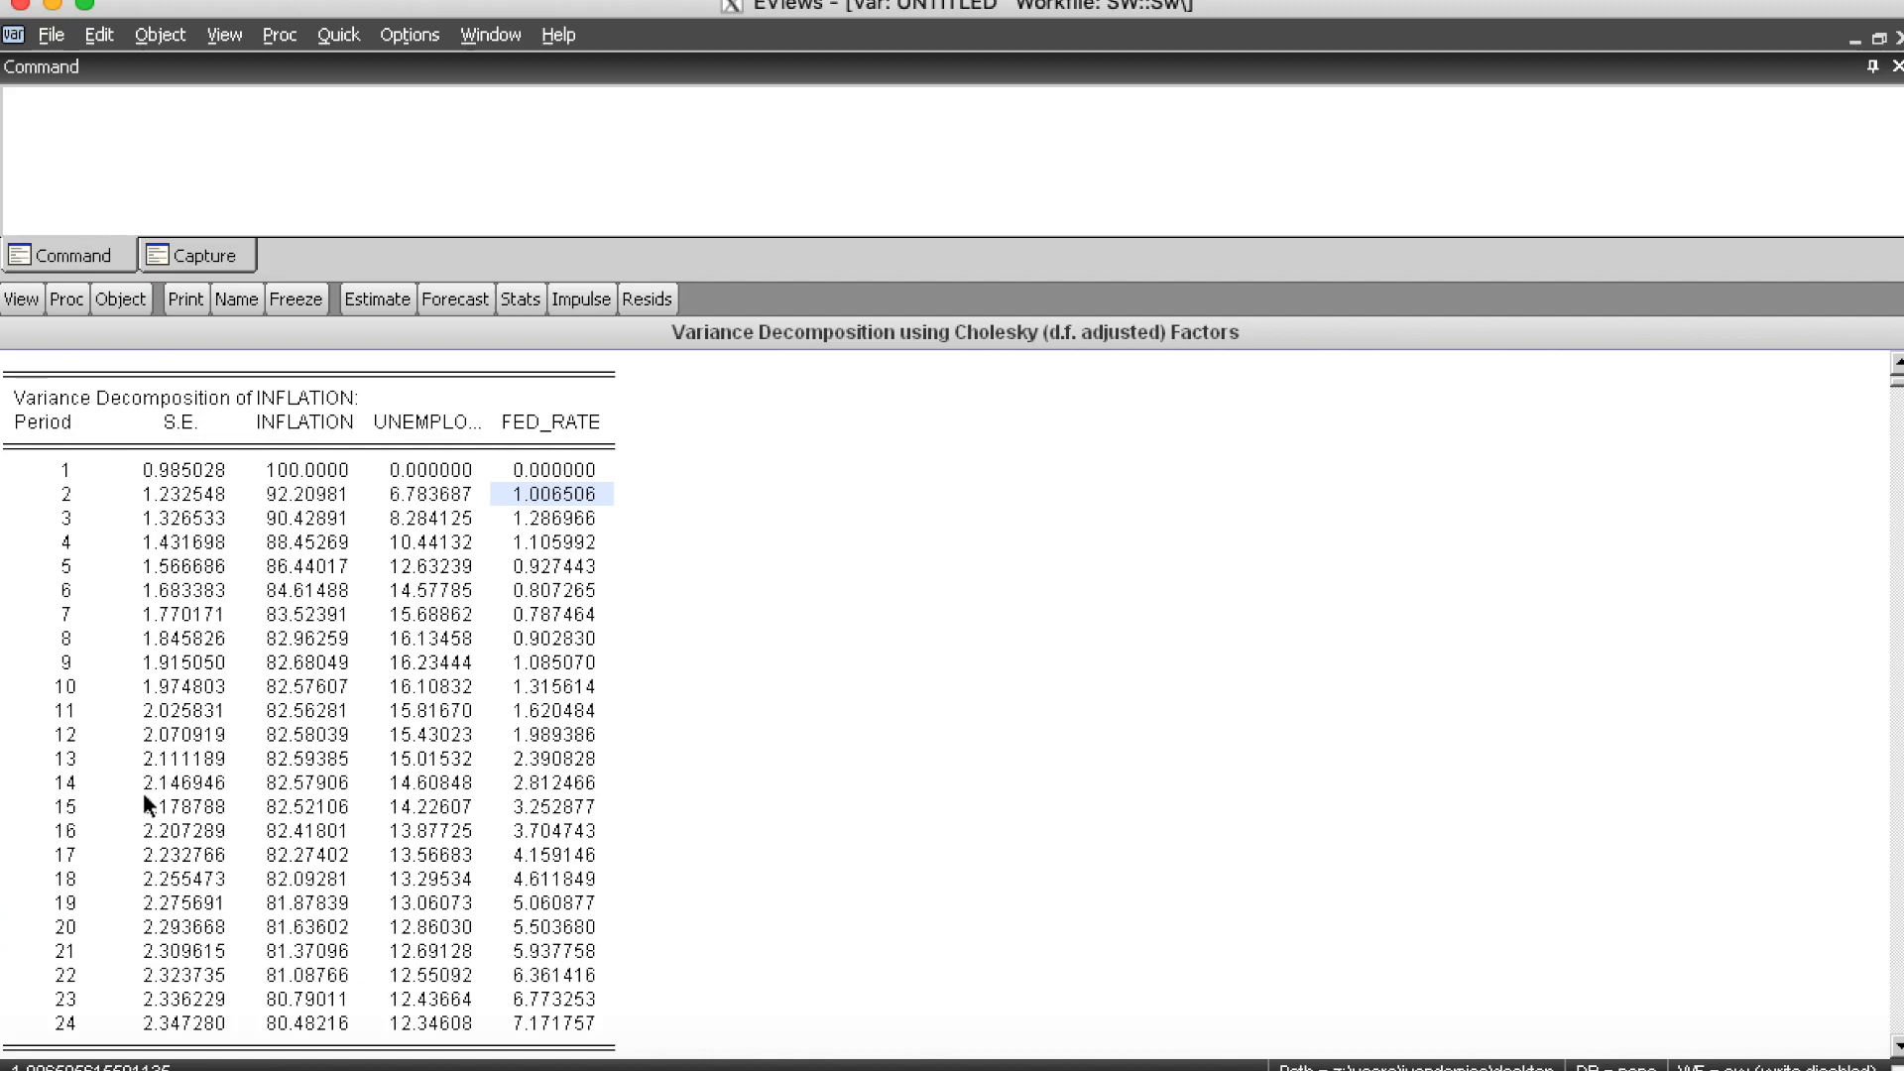
Examine how the inflation and unemployment shares of INFLATION's variance develop over the periods after period 2.
left_click_drag(295, 510, 293, 1043)
left_click_drag(427, 516, 399, 784)
left_click(421, 565)
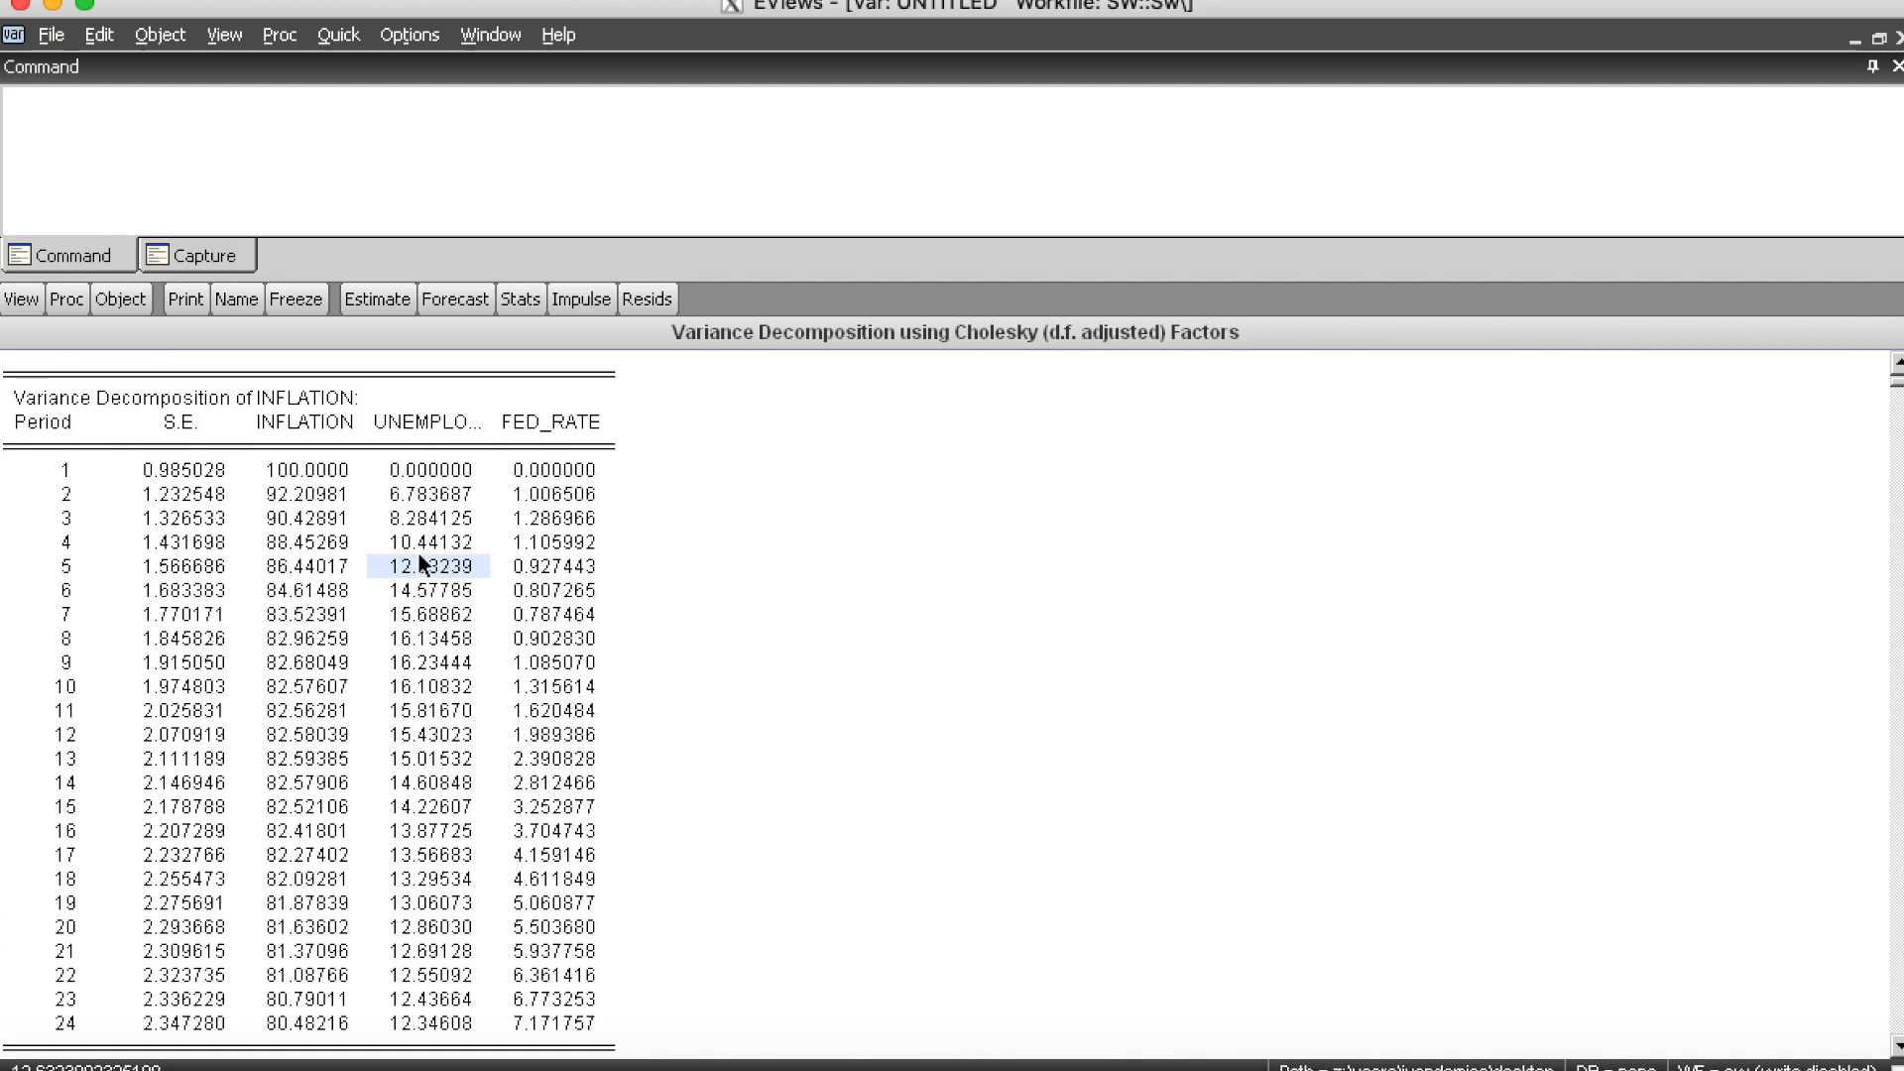
left_click(298, 394)
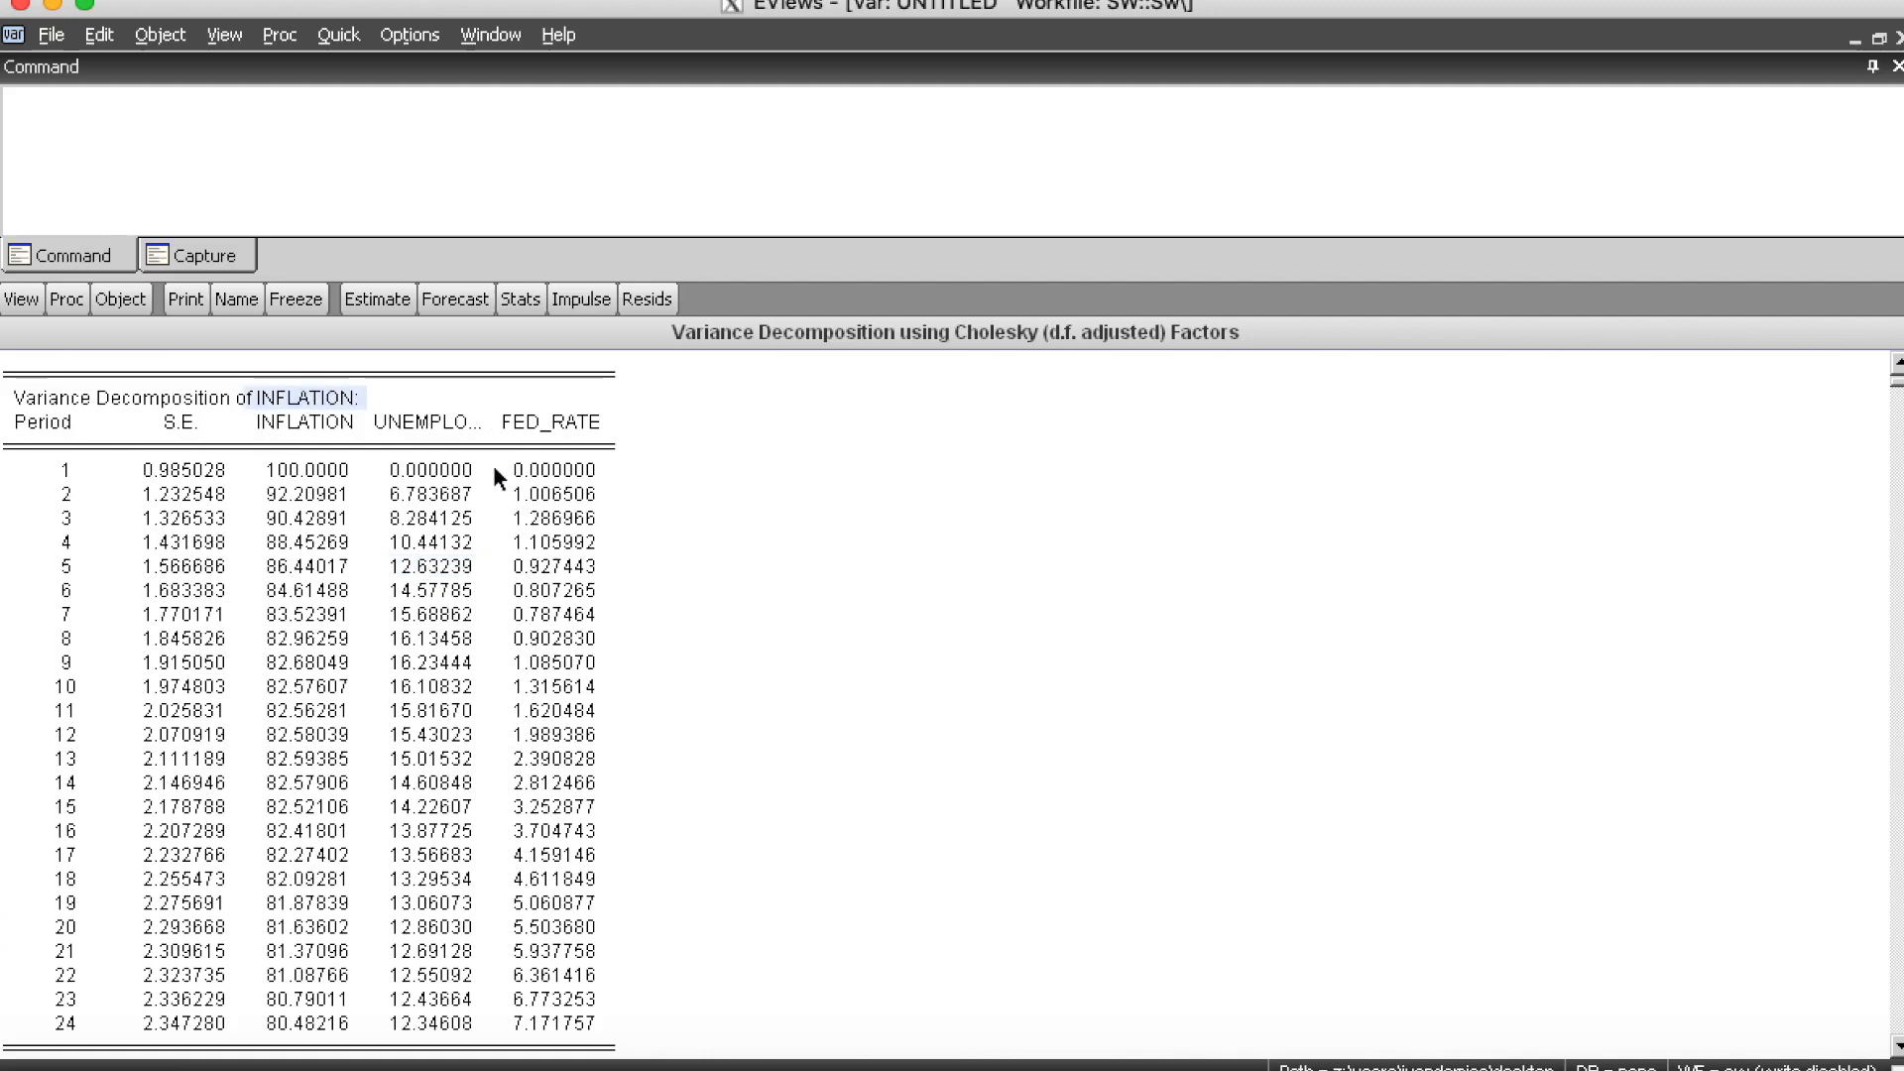
left_click_drag(451, 689, 436, 736)
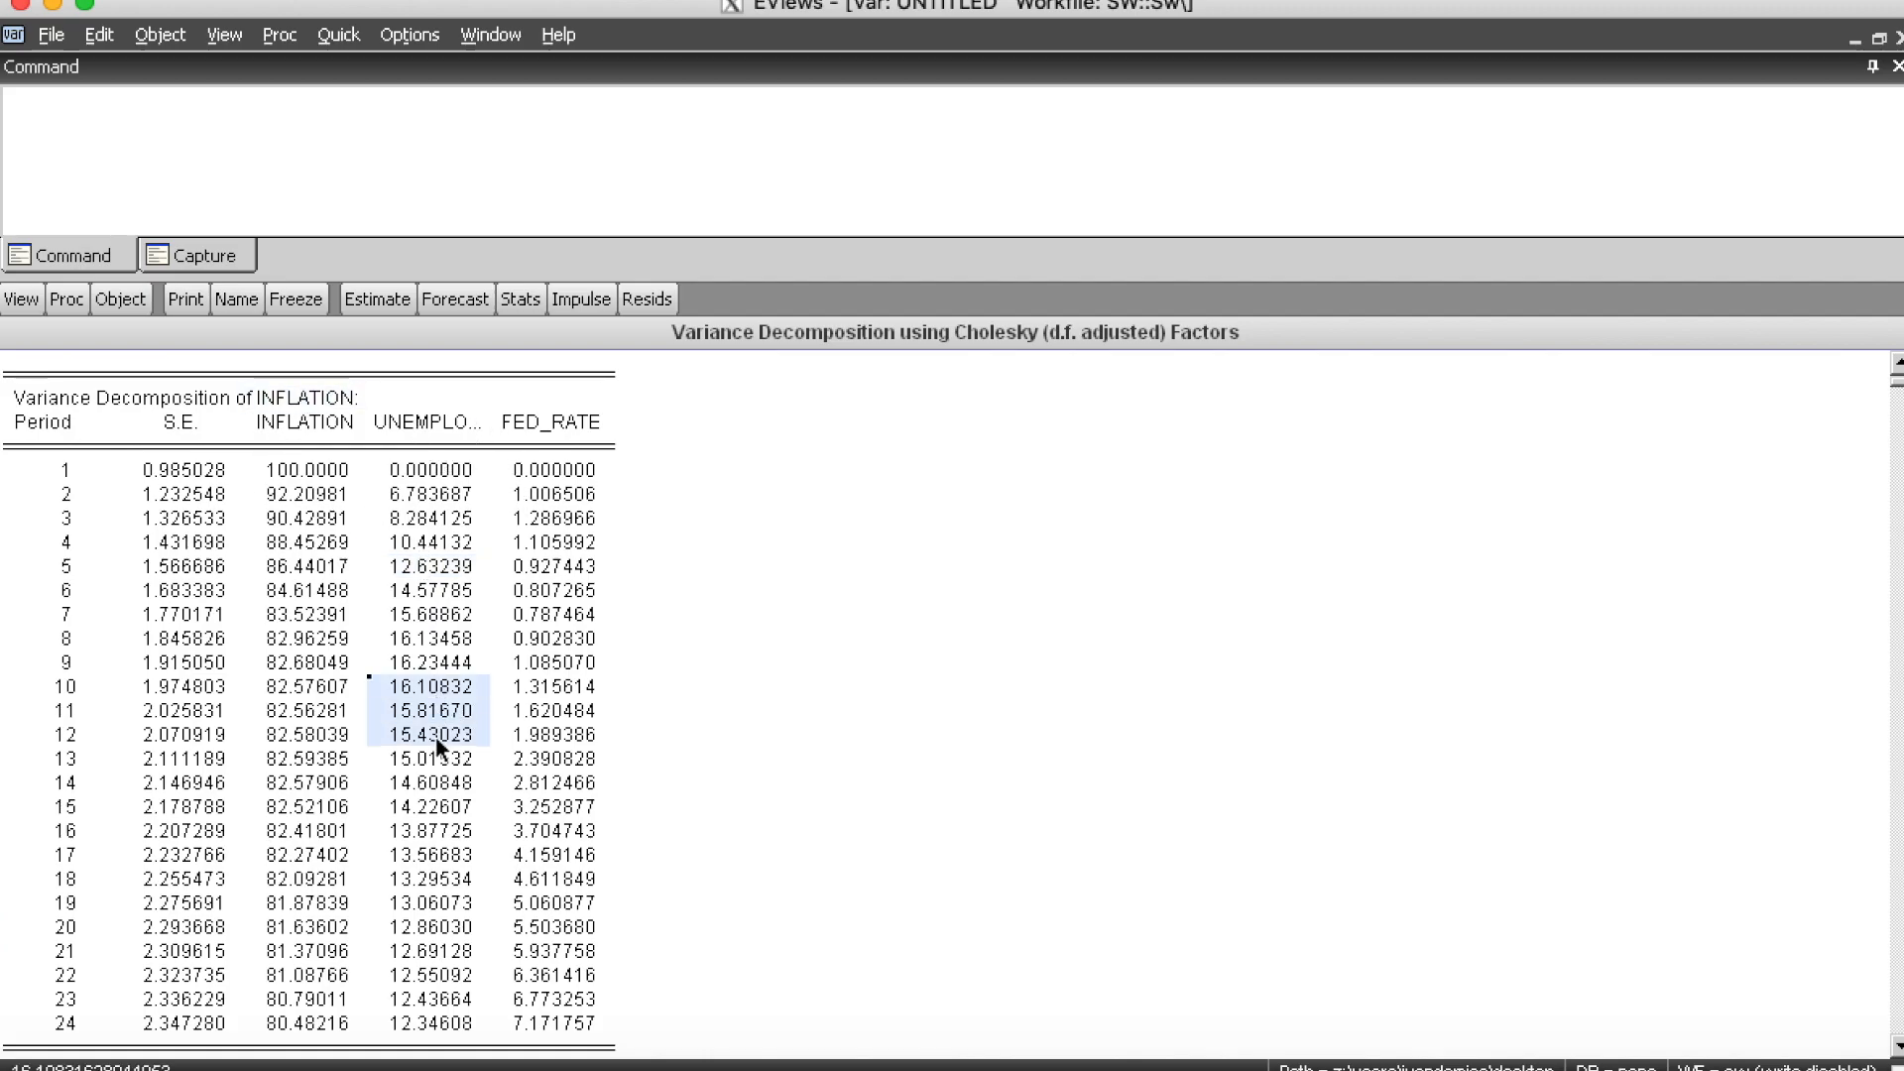
Examine the FED_RATE share of INFLATION's variance from period 5 through period 24.
left_click(556, 590)
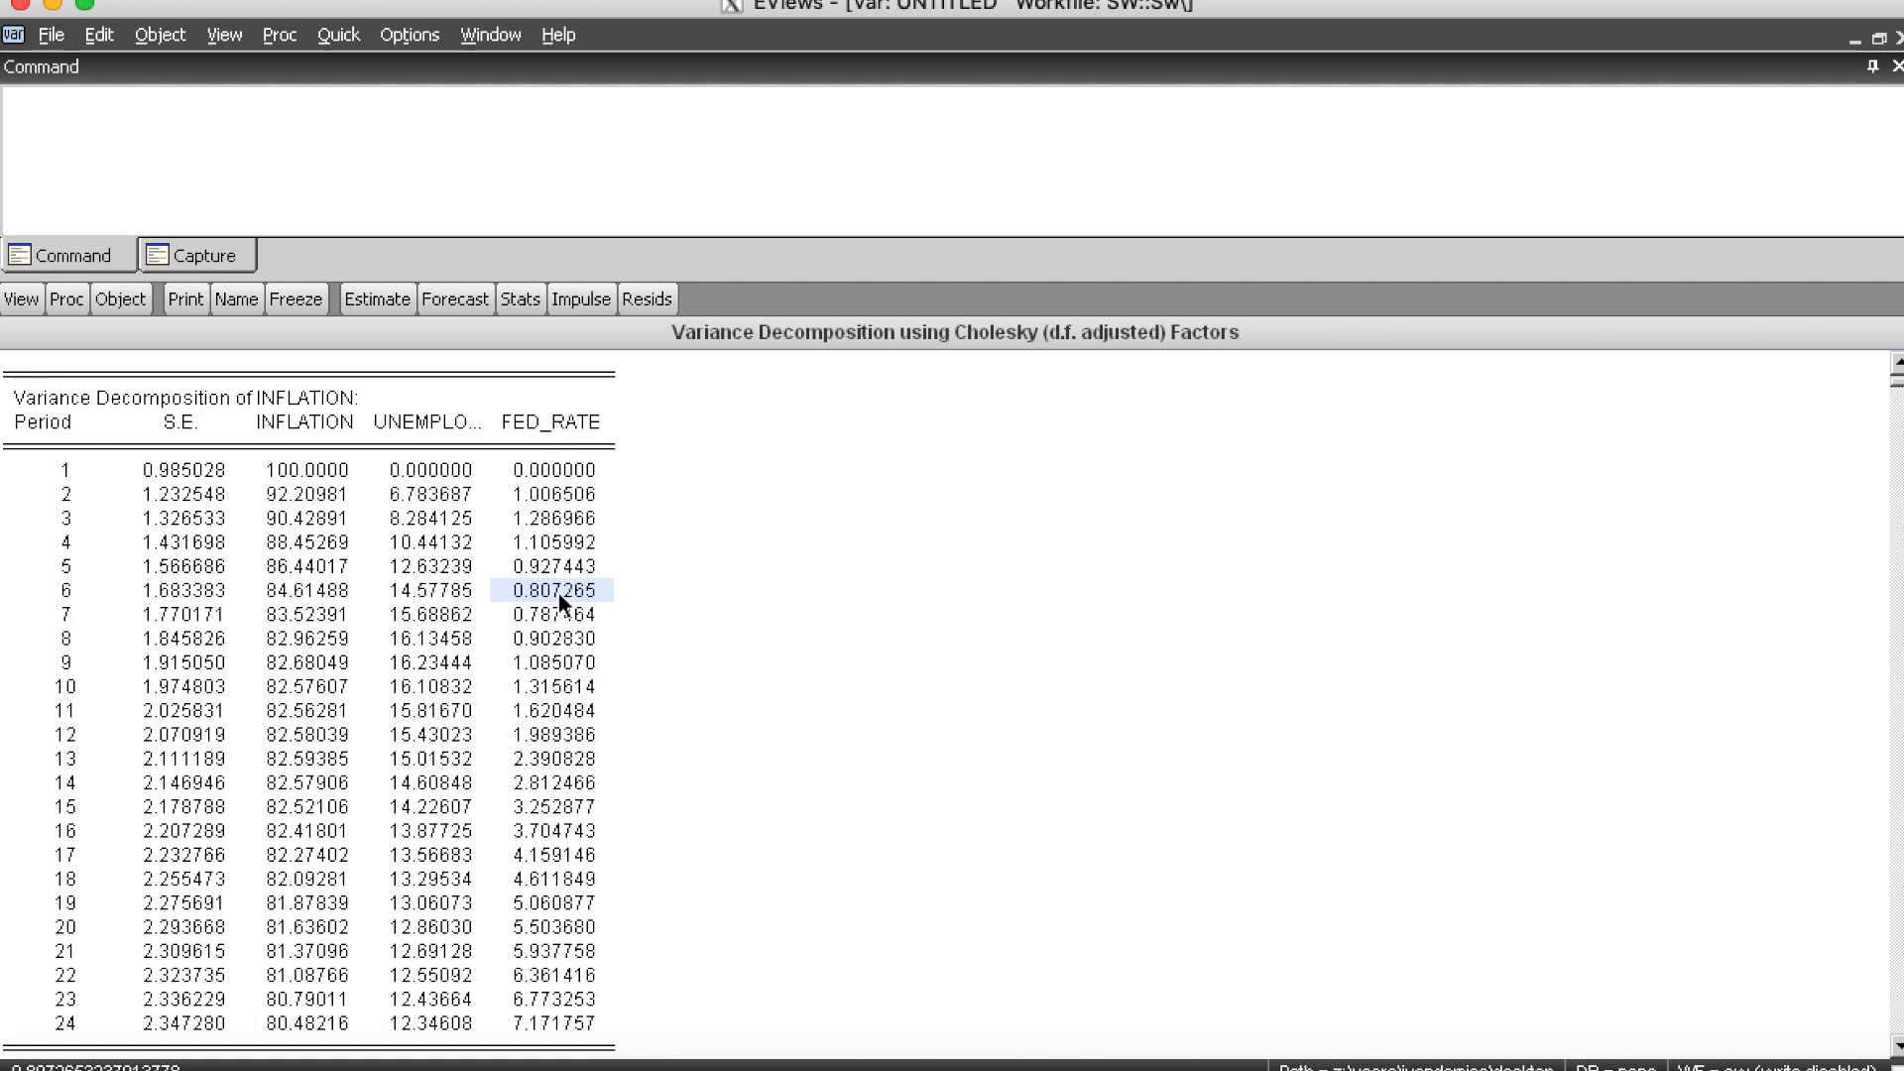
left_click(558, 615)
left_click(582, 574)
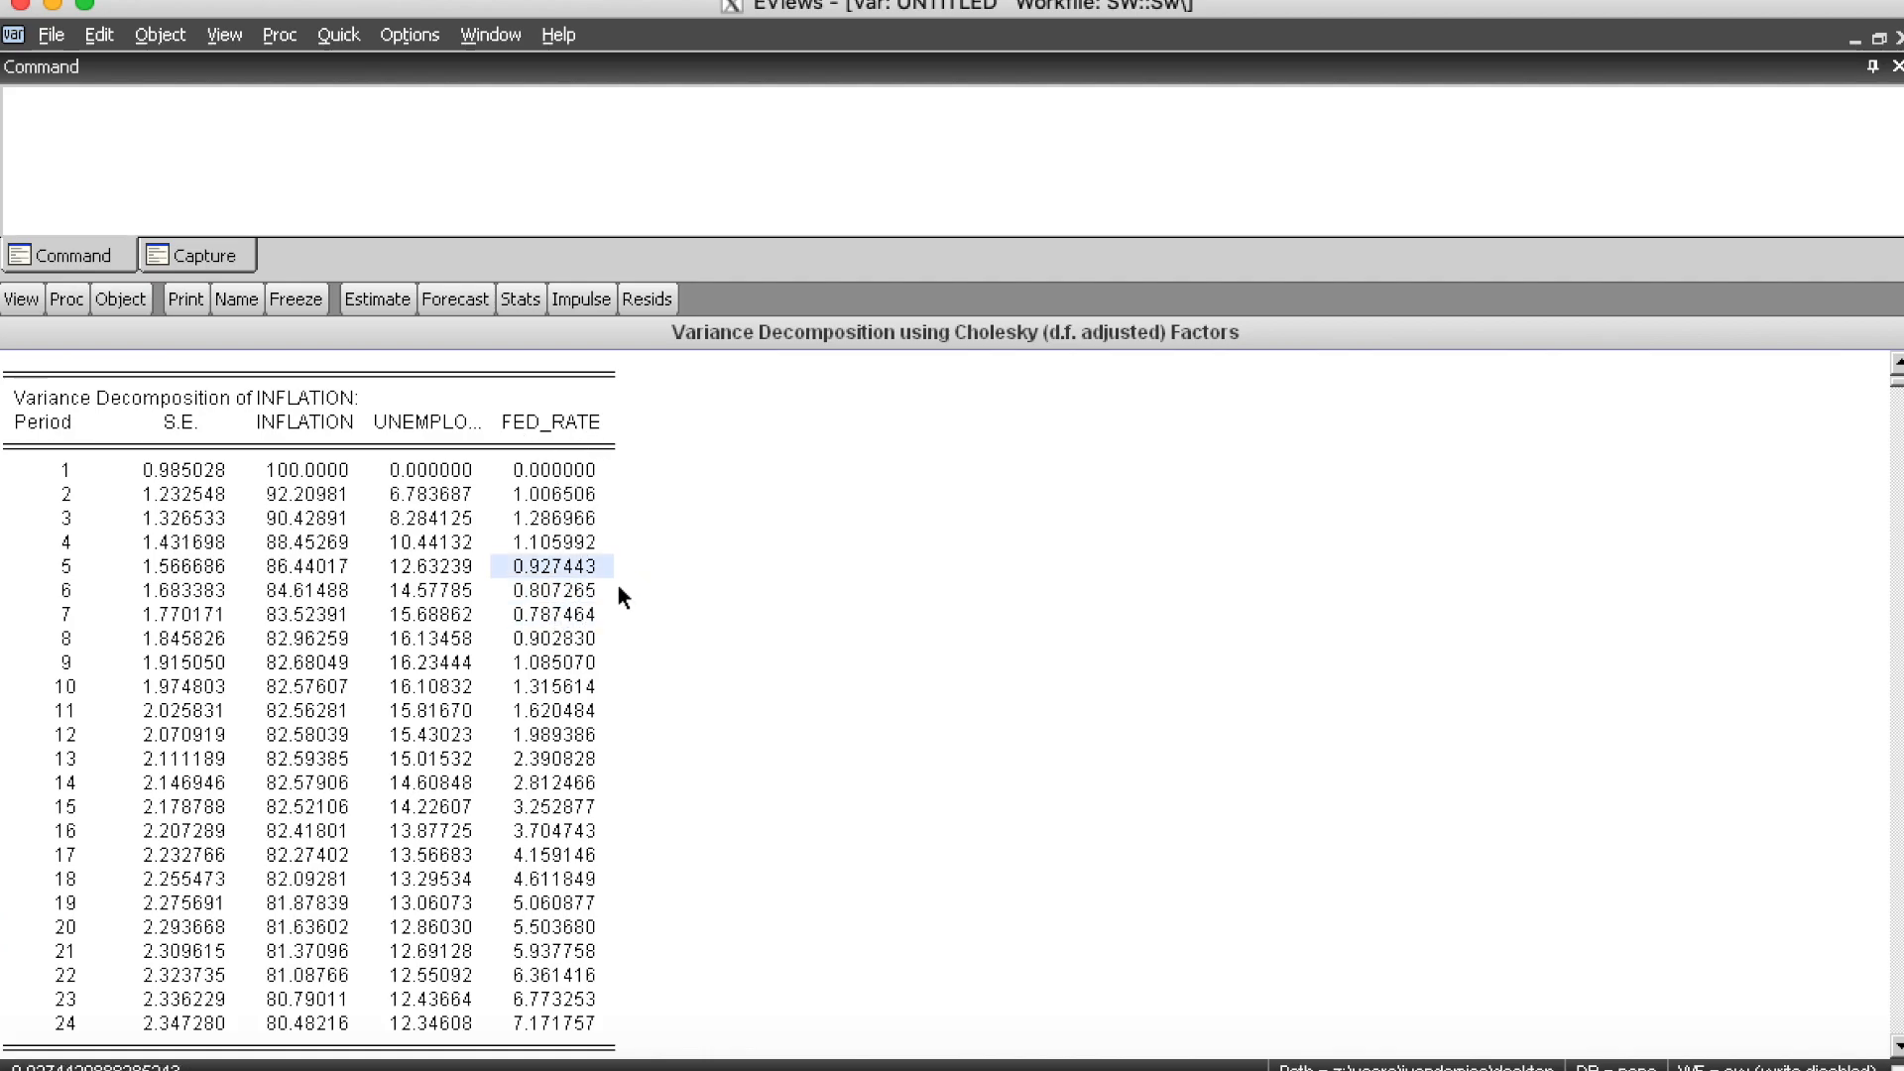
left_click_drag(554, 565, 548, 1013)
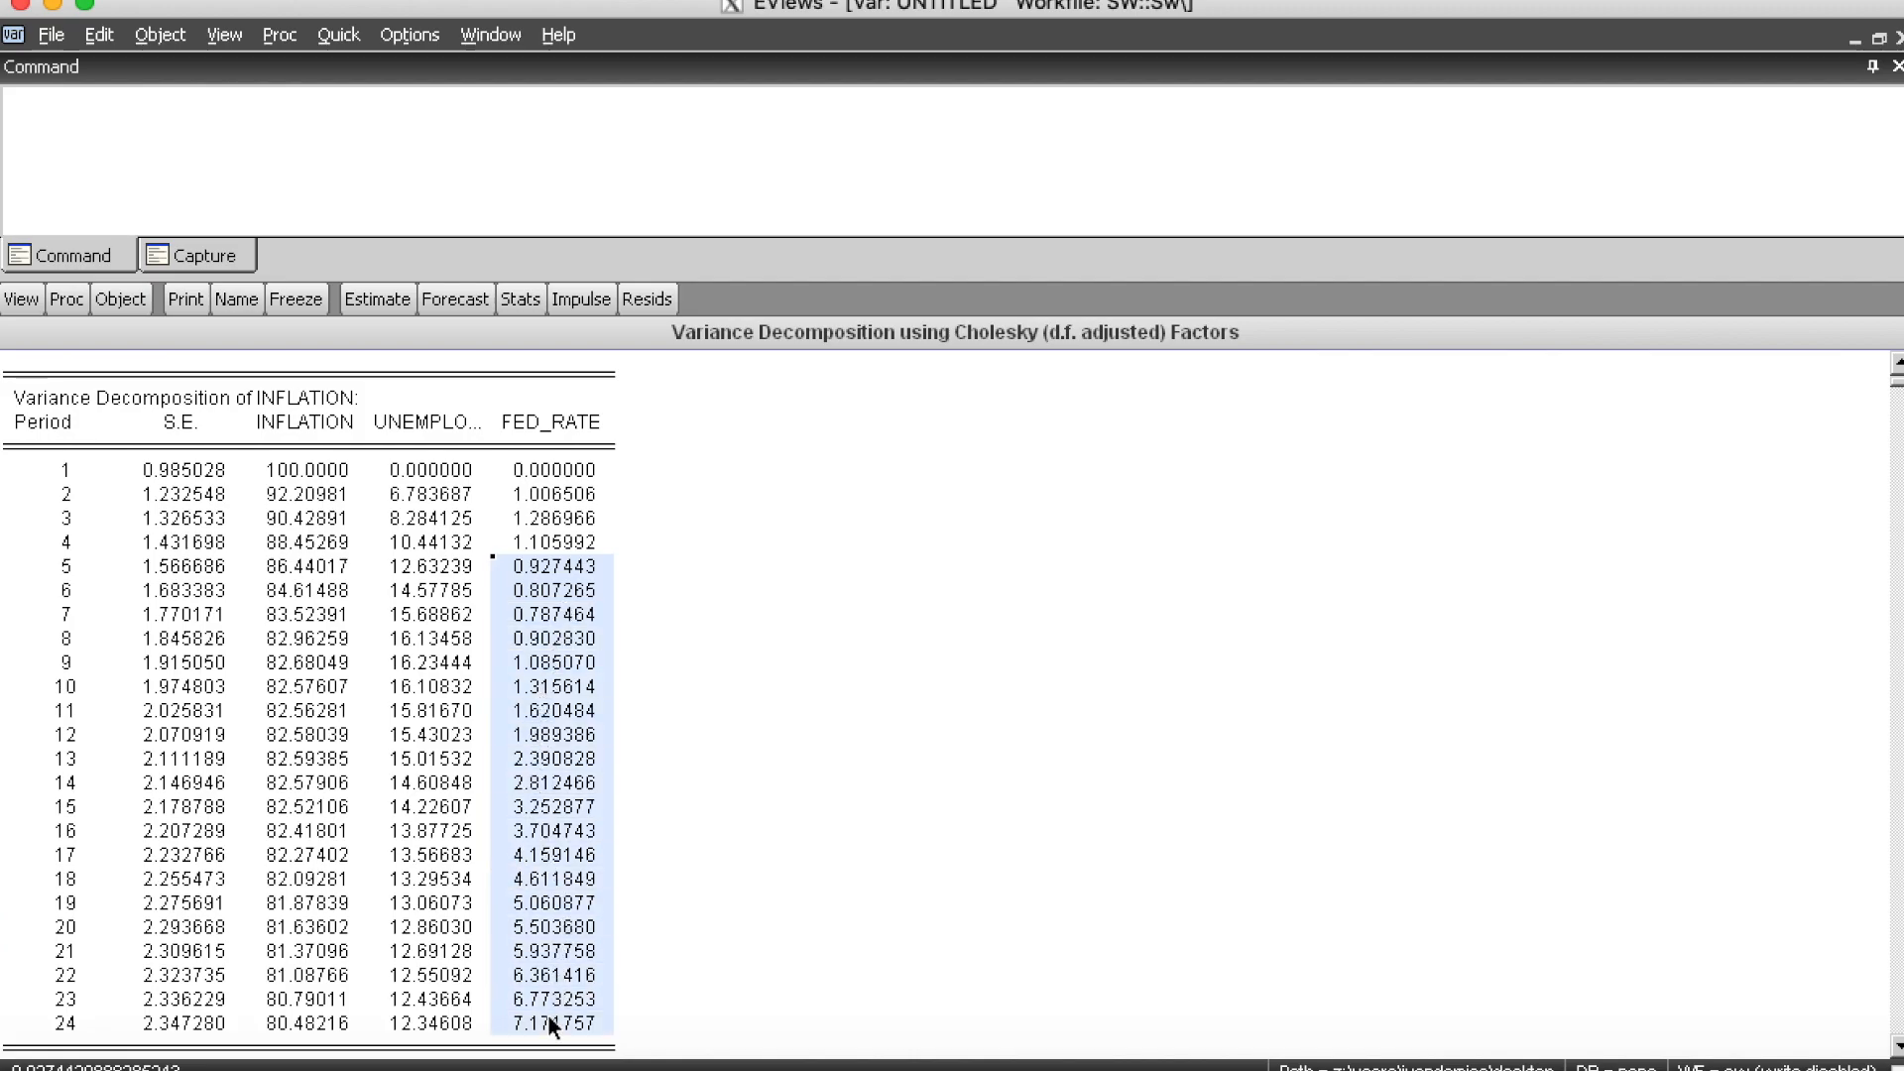
left_click(308, 398)
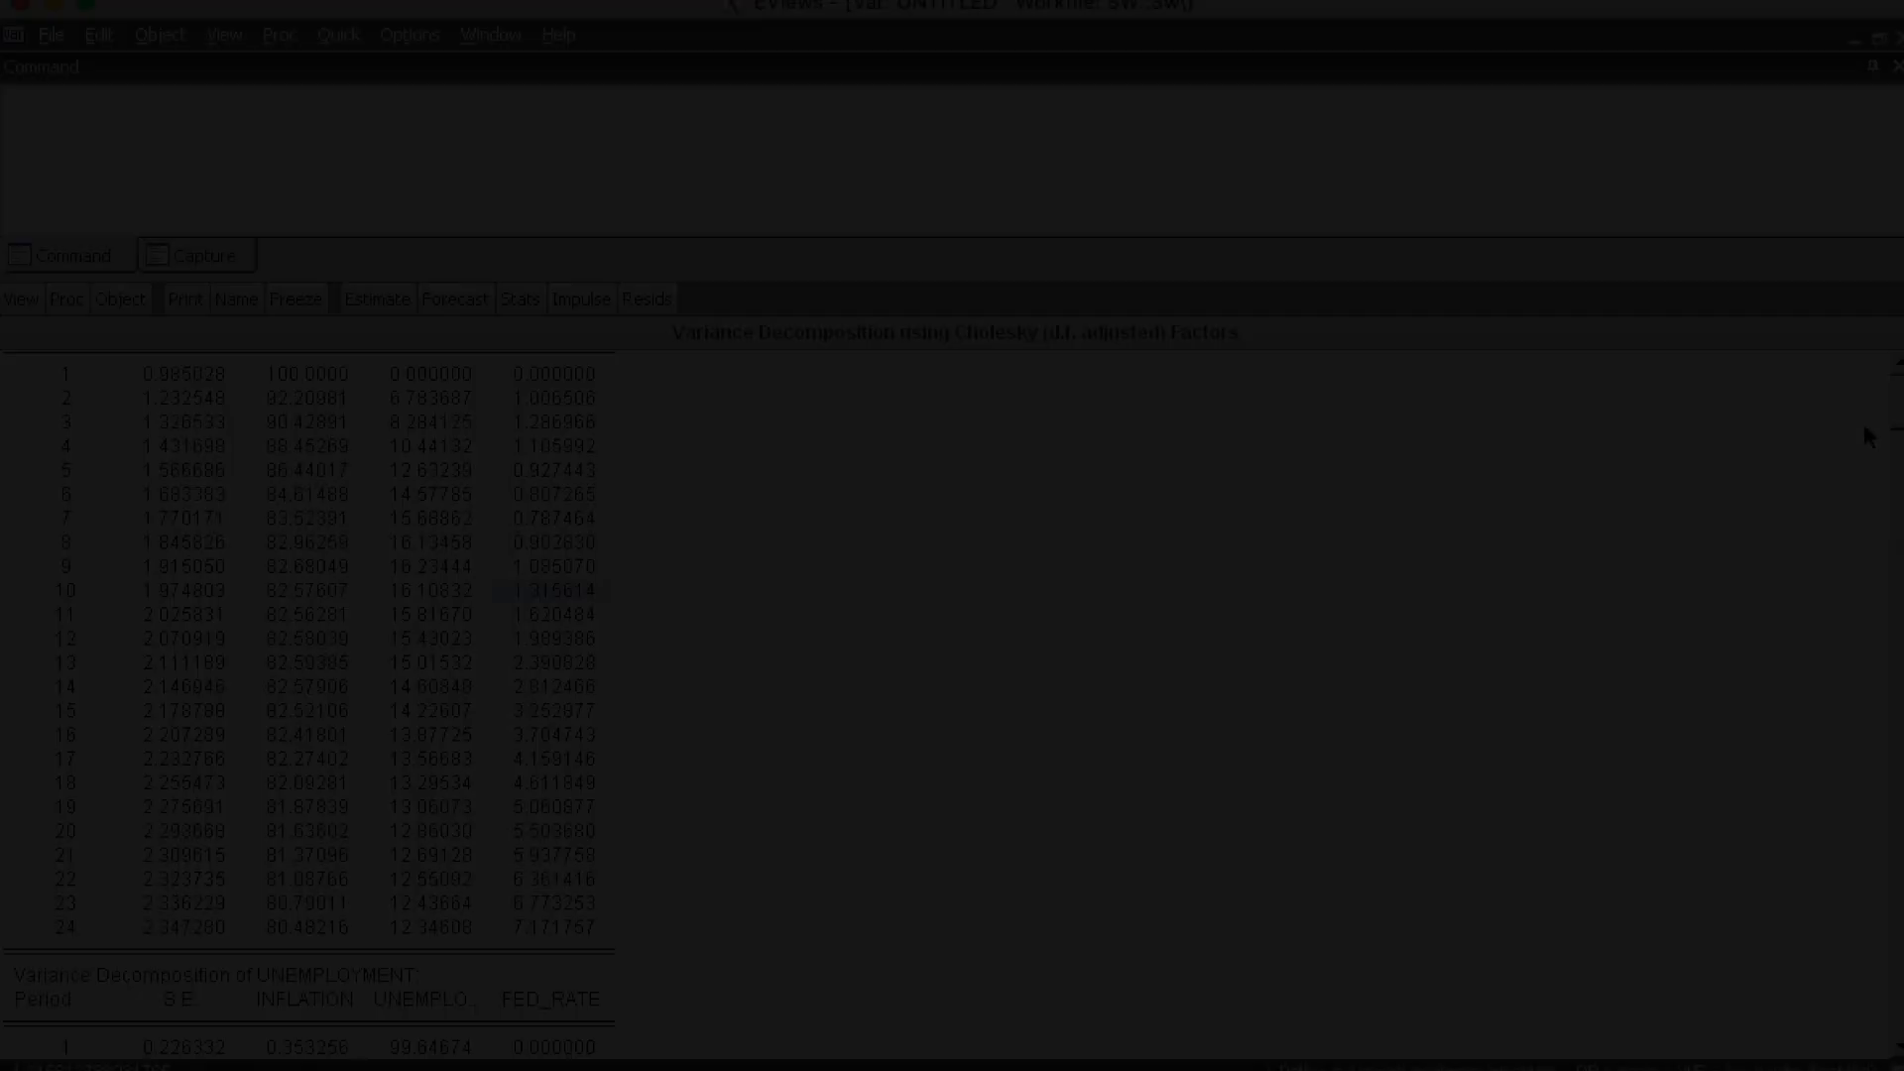
Examine the period 1 shares in the variance decomposition of UNEMPLOYMENT, including the contribution of FED_RATE.
left_click_drag(1861, 419, 1874, 697)
left_click(417, 496)
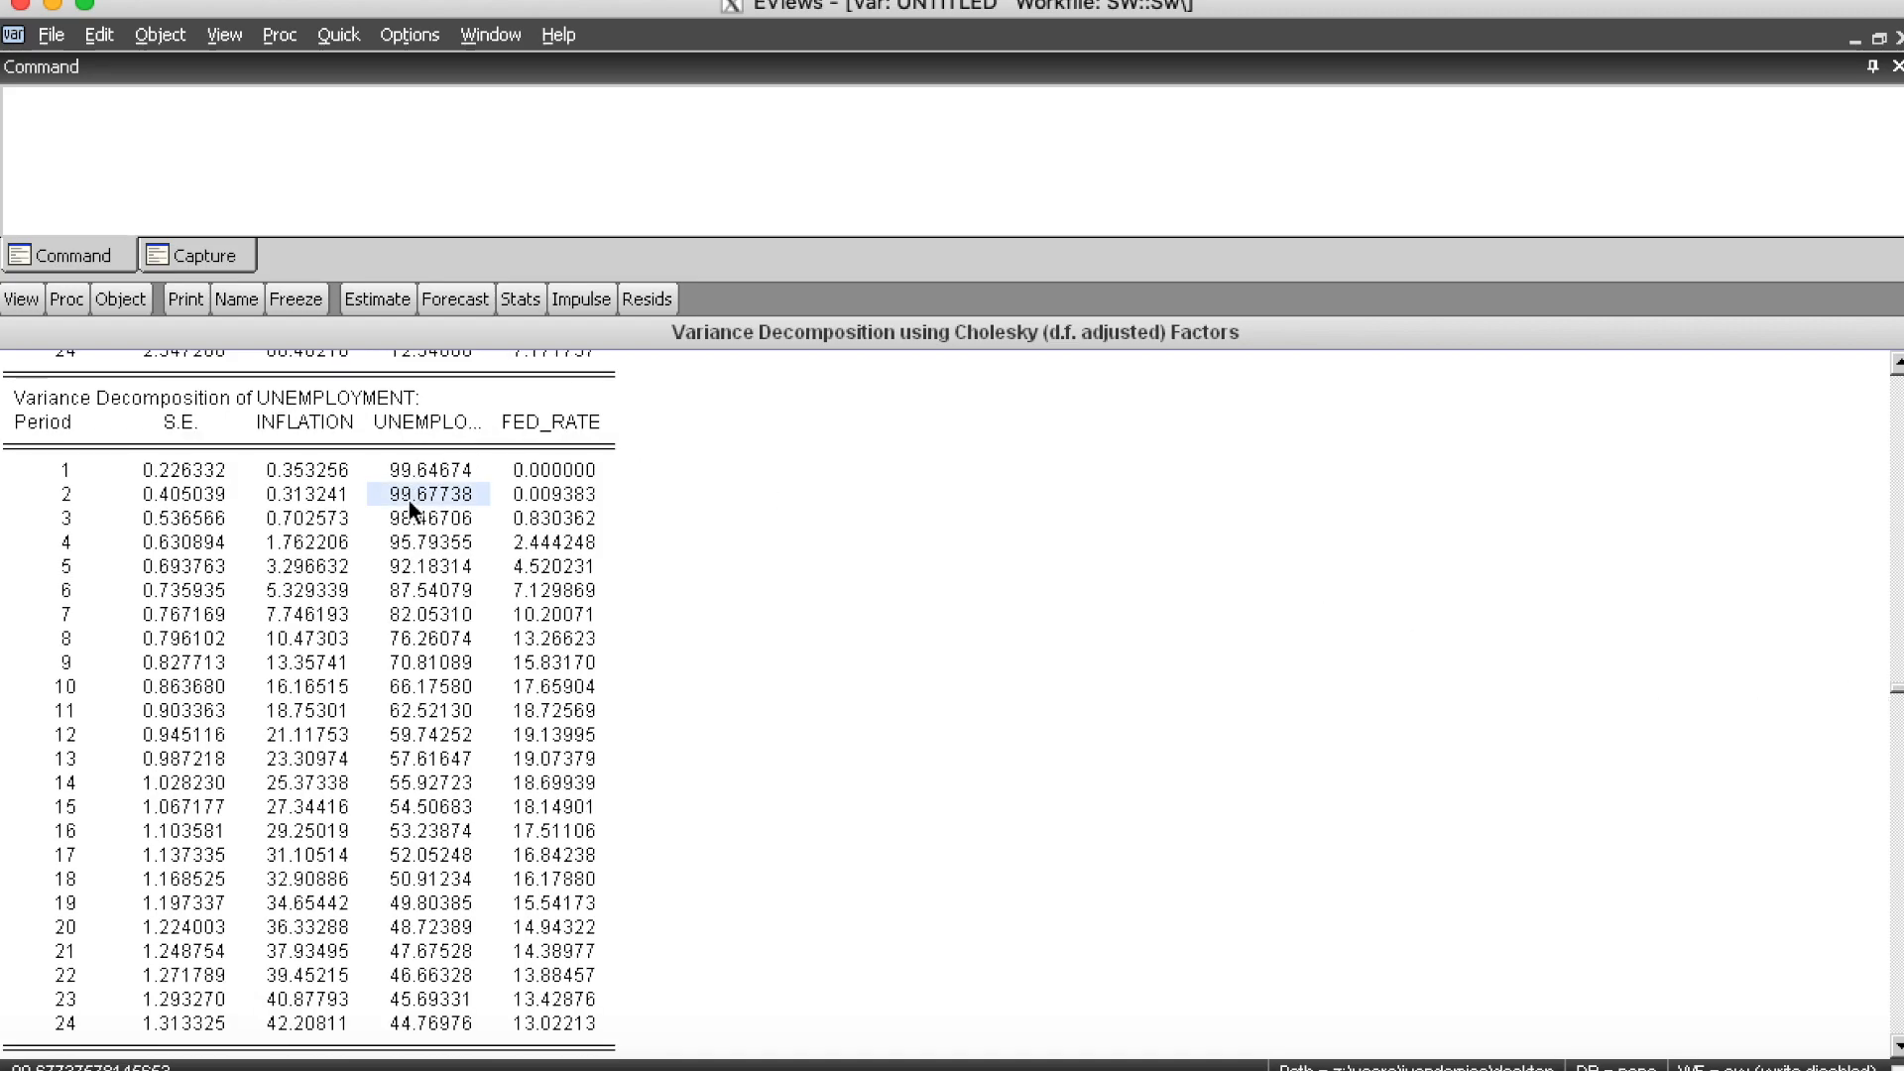
left_click(292, 473)
left_click_drag(87, 473, 555, 468)
left_click(555, 469)
left_click(813, 515)
left_click(578, 476)
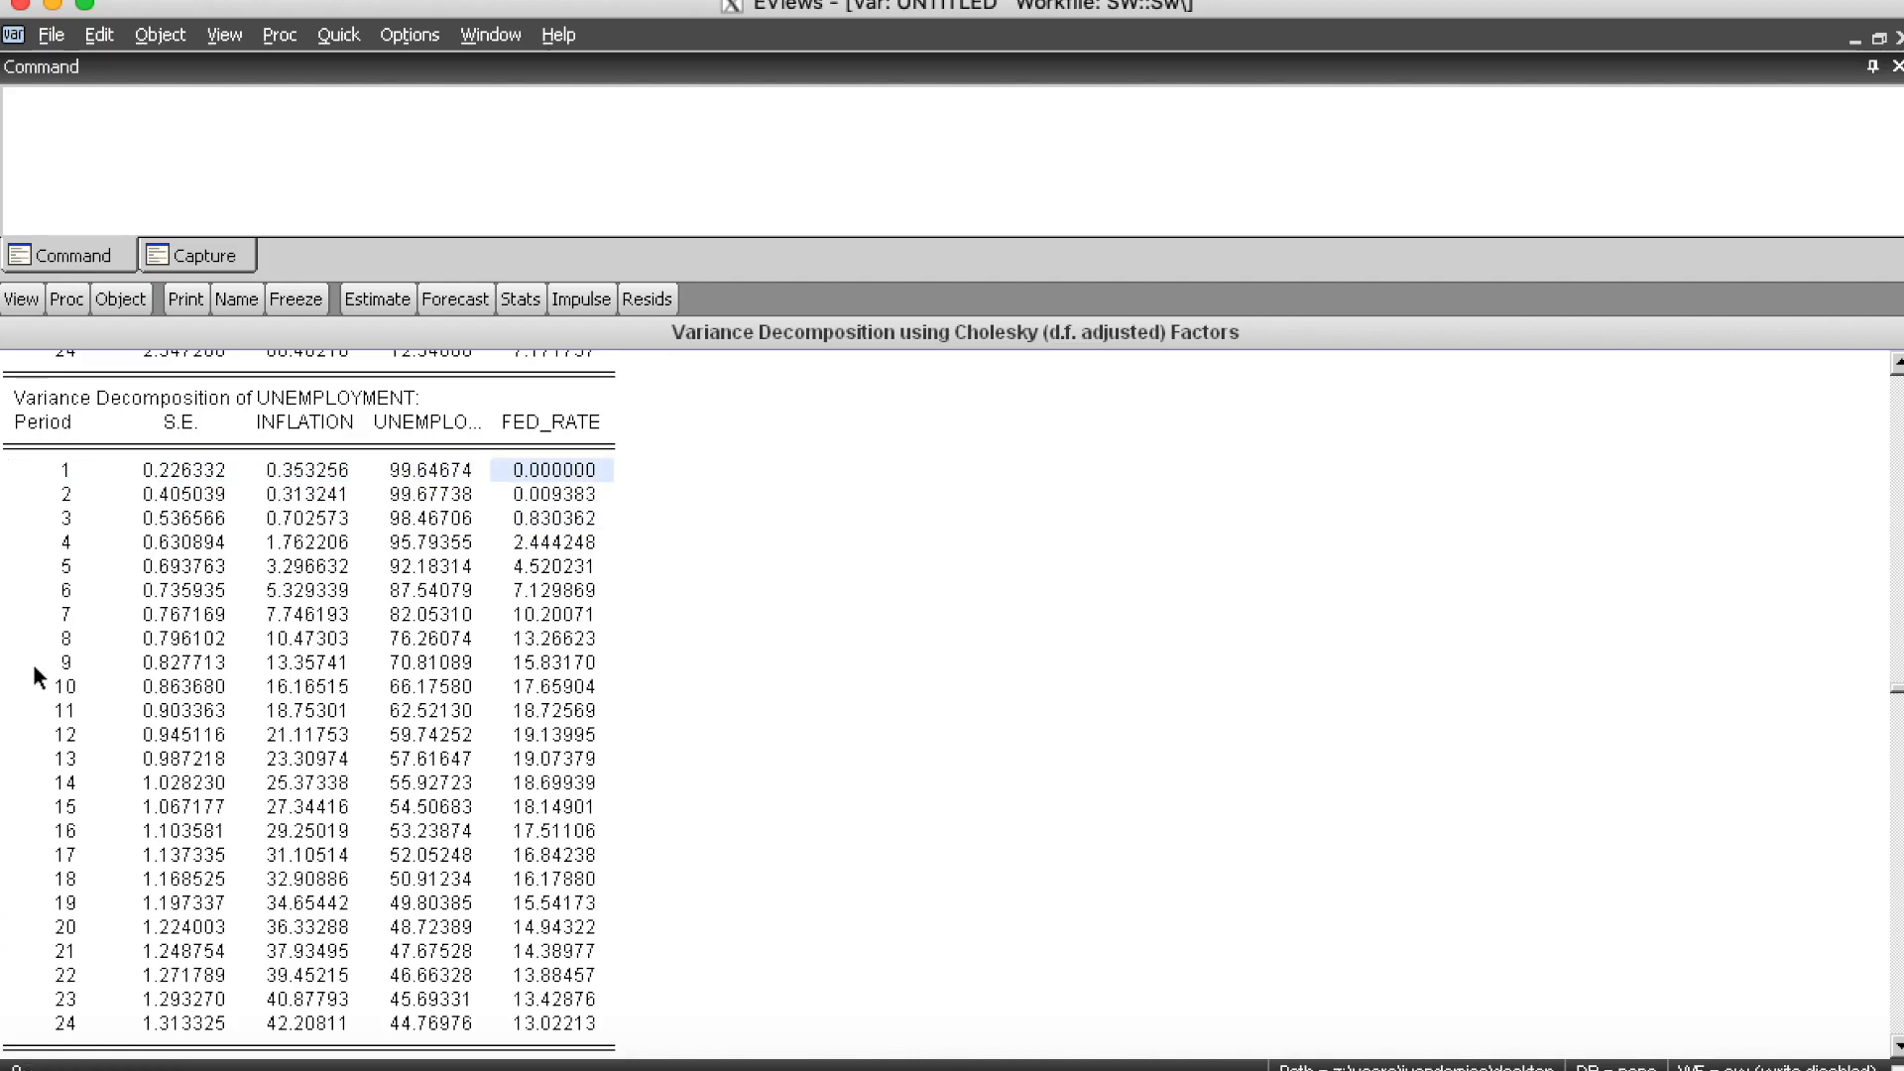
Examine how the FED_RATE share of UNEMPLOYMENT's variance develops from period 1 through the later periods.
left_click(565, 567)
left_click_drag(561, 480, 515, 878)
left_click(538, 831)
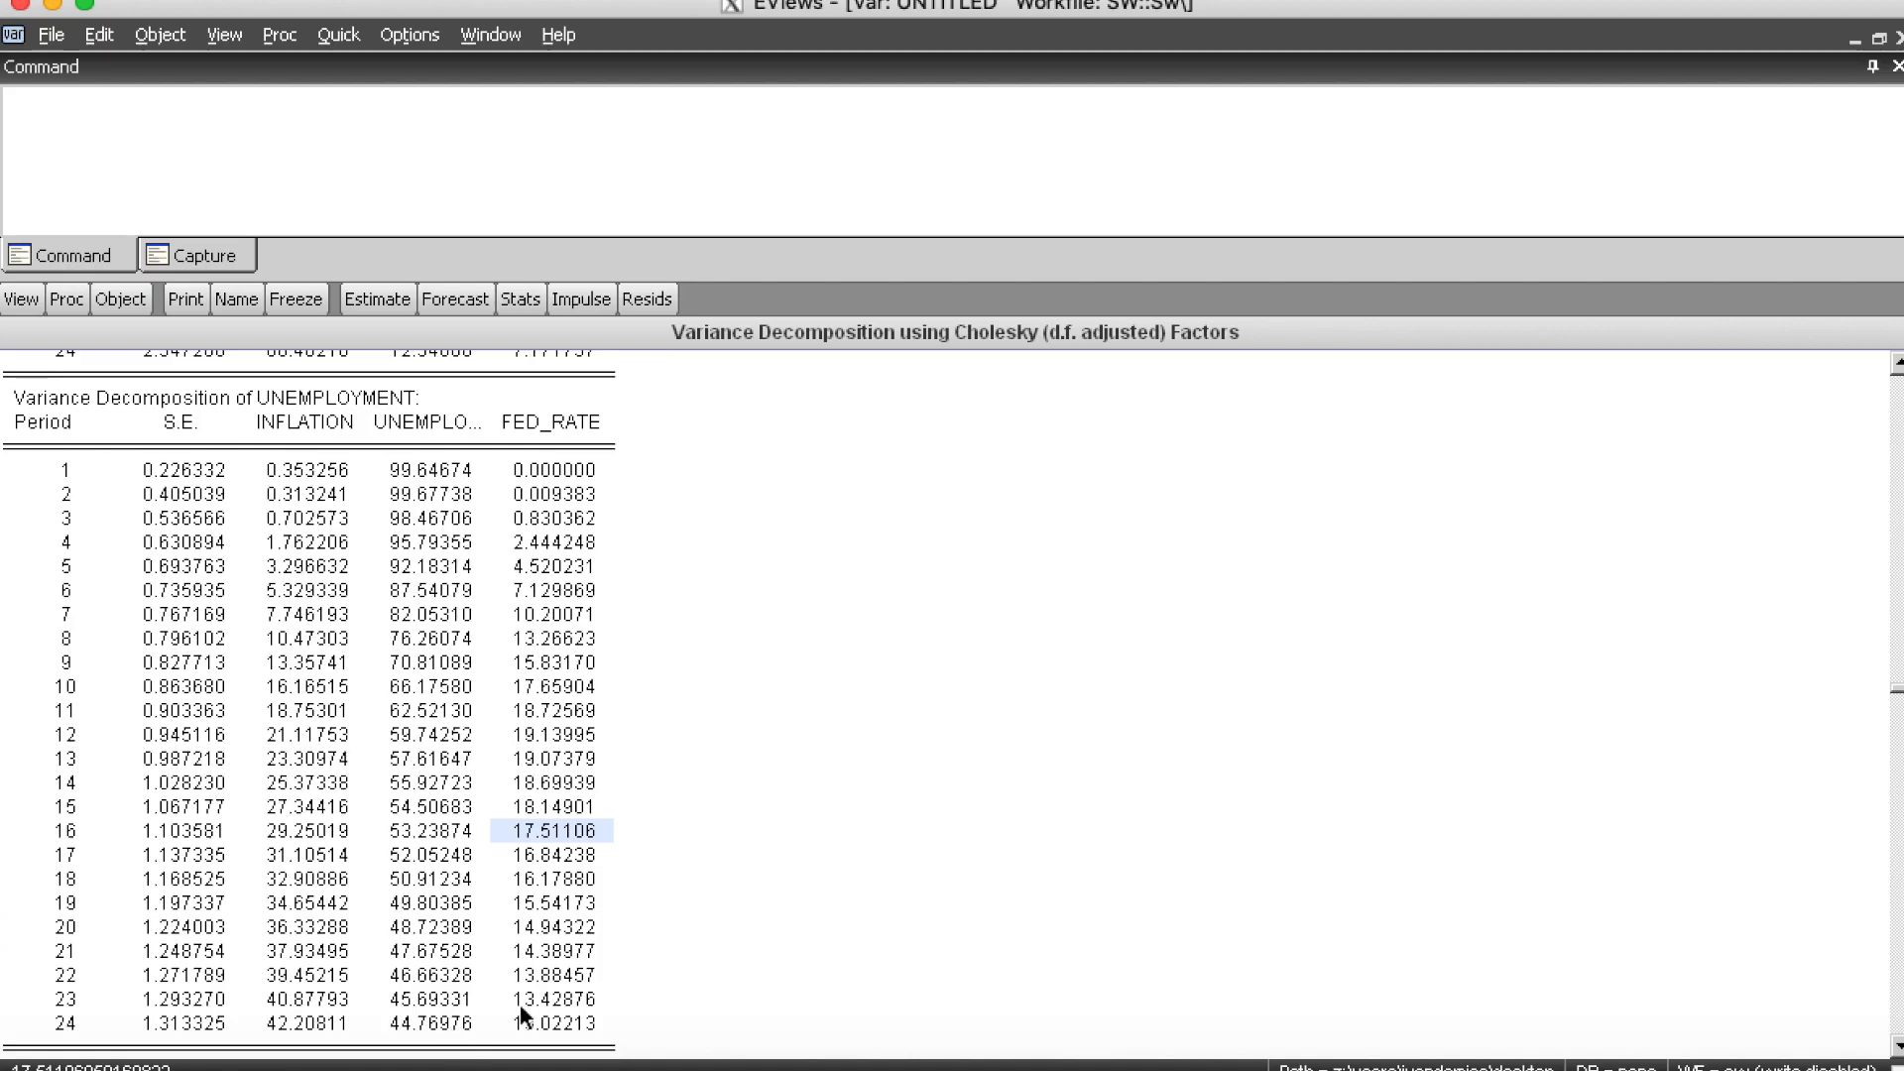
Examine the FED_RATE share of UNEMPLOYMENT's variance around periods 13 to 15.
key("Up")
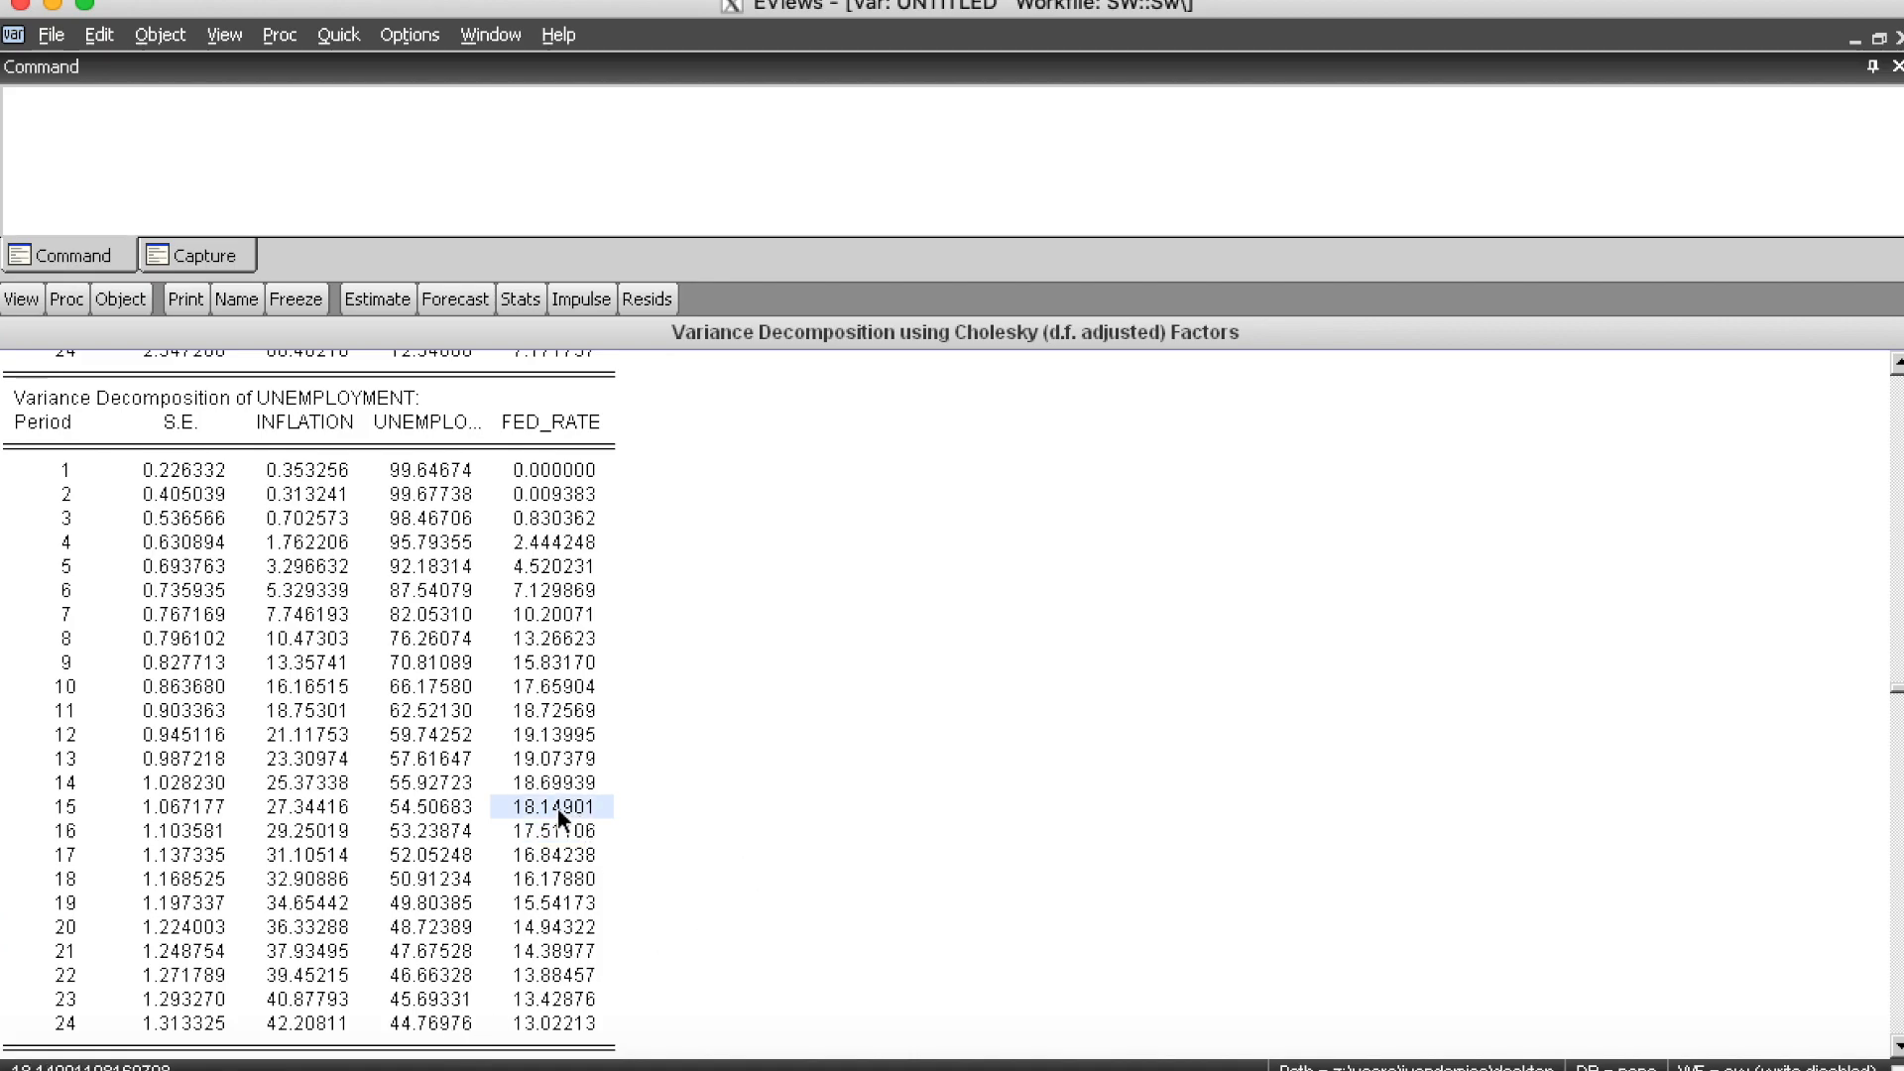
left_click(593, 760)
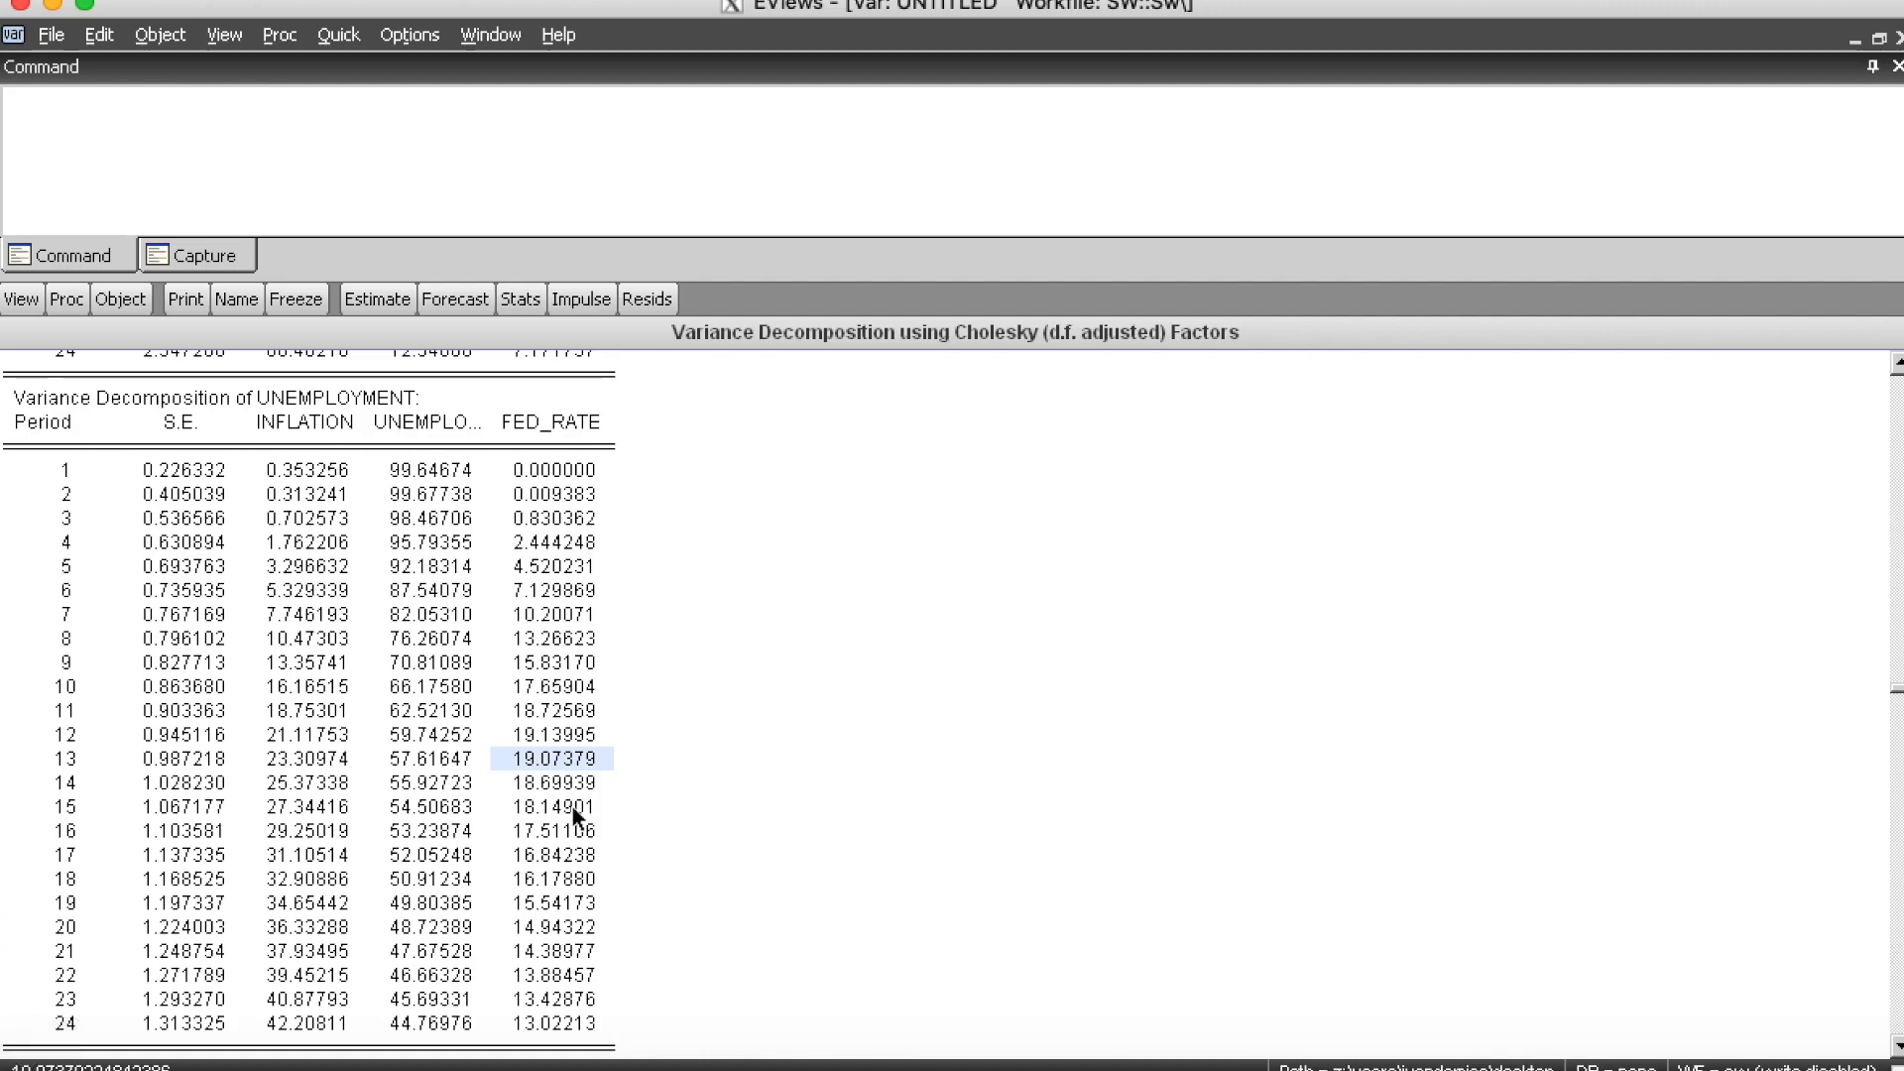
left_click(679, 686)
Examine how the INFLATION share of UNEMPLOYMENT's variance develops from period 2 through period 24.
left_click_drag(318, 494, 319, 1034)
left_click(316, 1027)
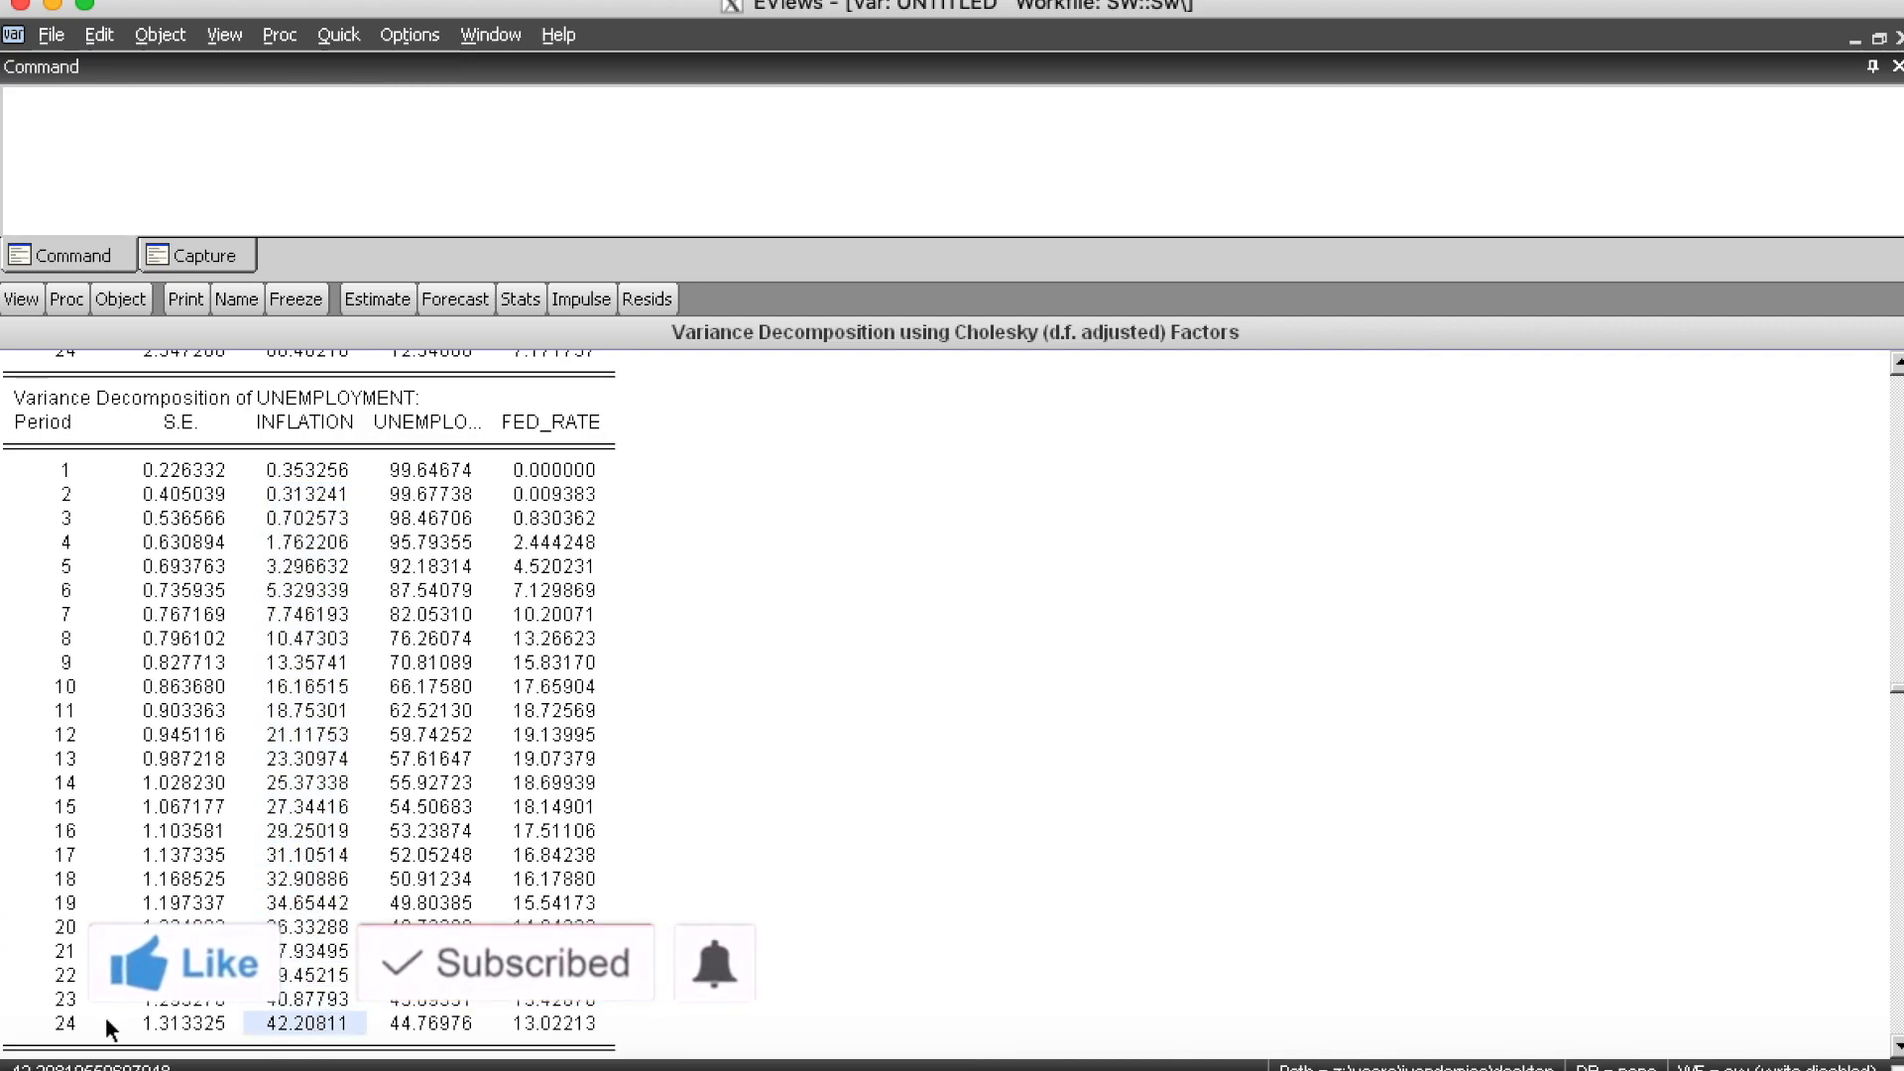
left_click_drag(60, 1029, 302, 1034)
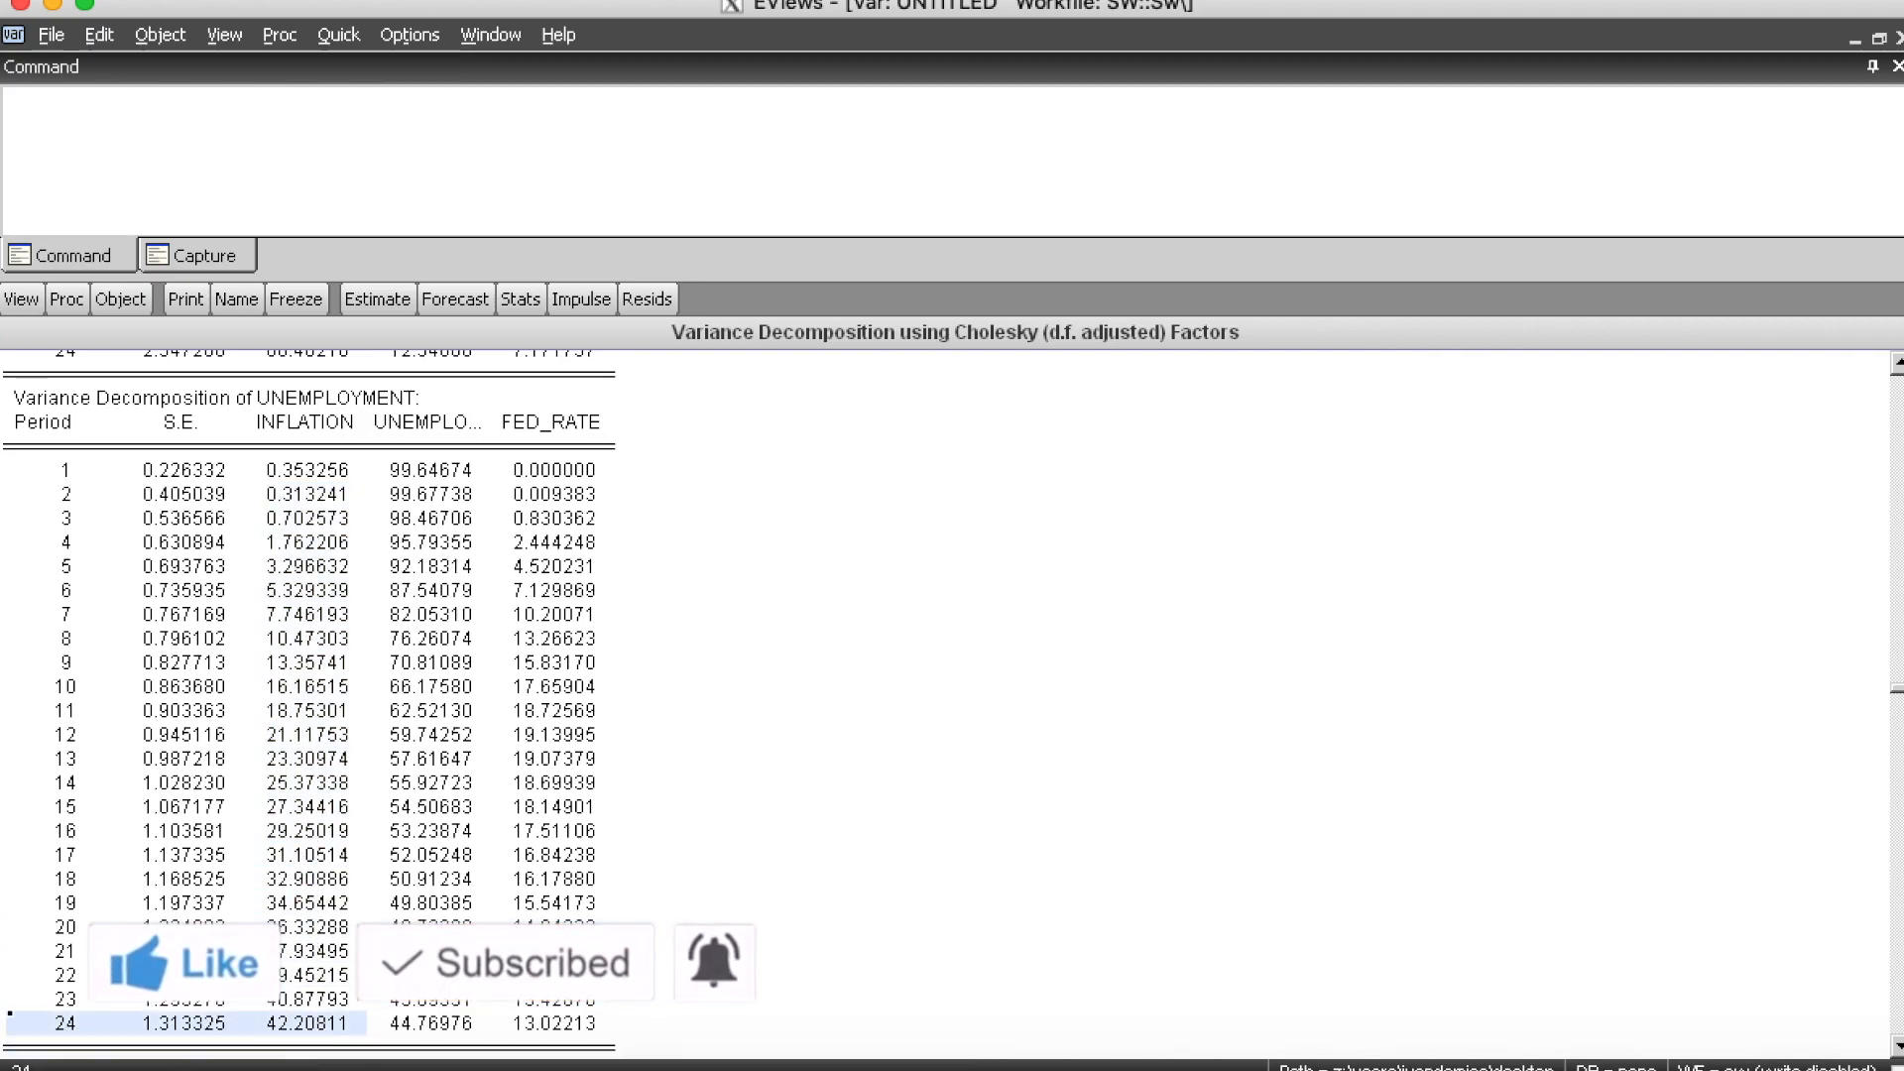
left_click(553, 806)
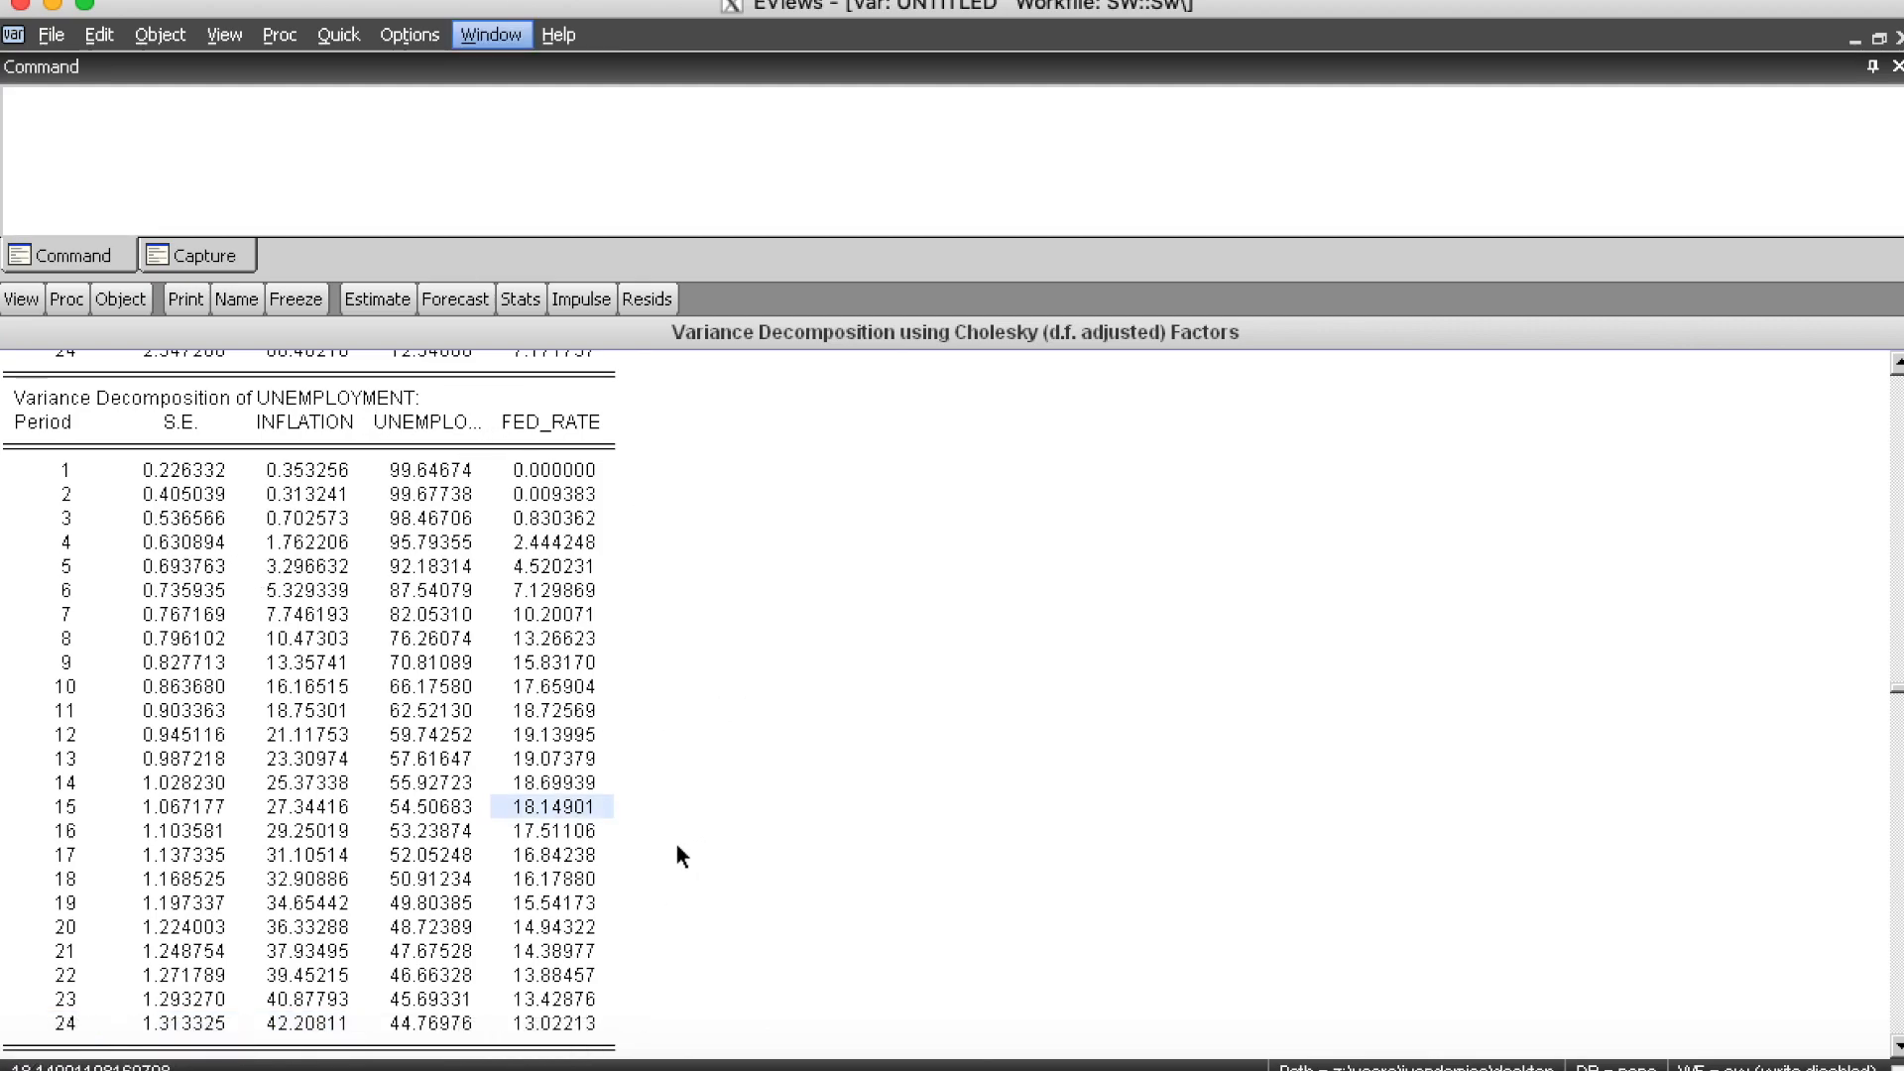
Examine the variance decomposition of FED_RATE, focusing on the inflation and unemployment shares in period 1.
scroll(526, 864, "down", 10)
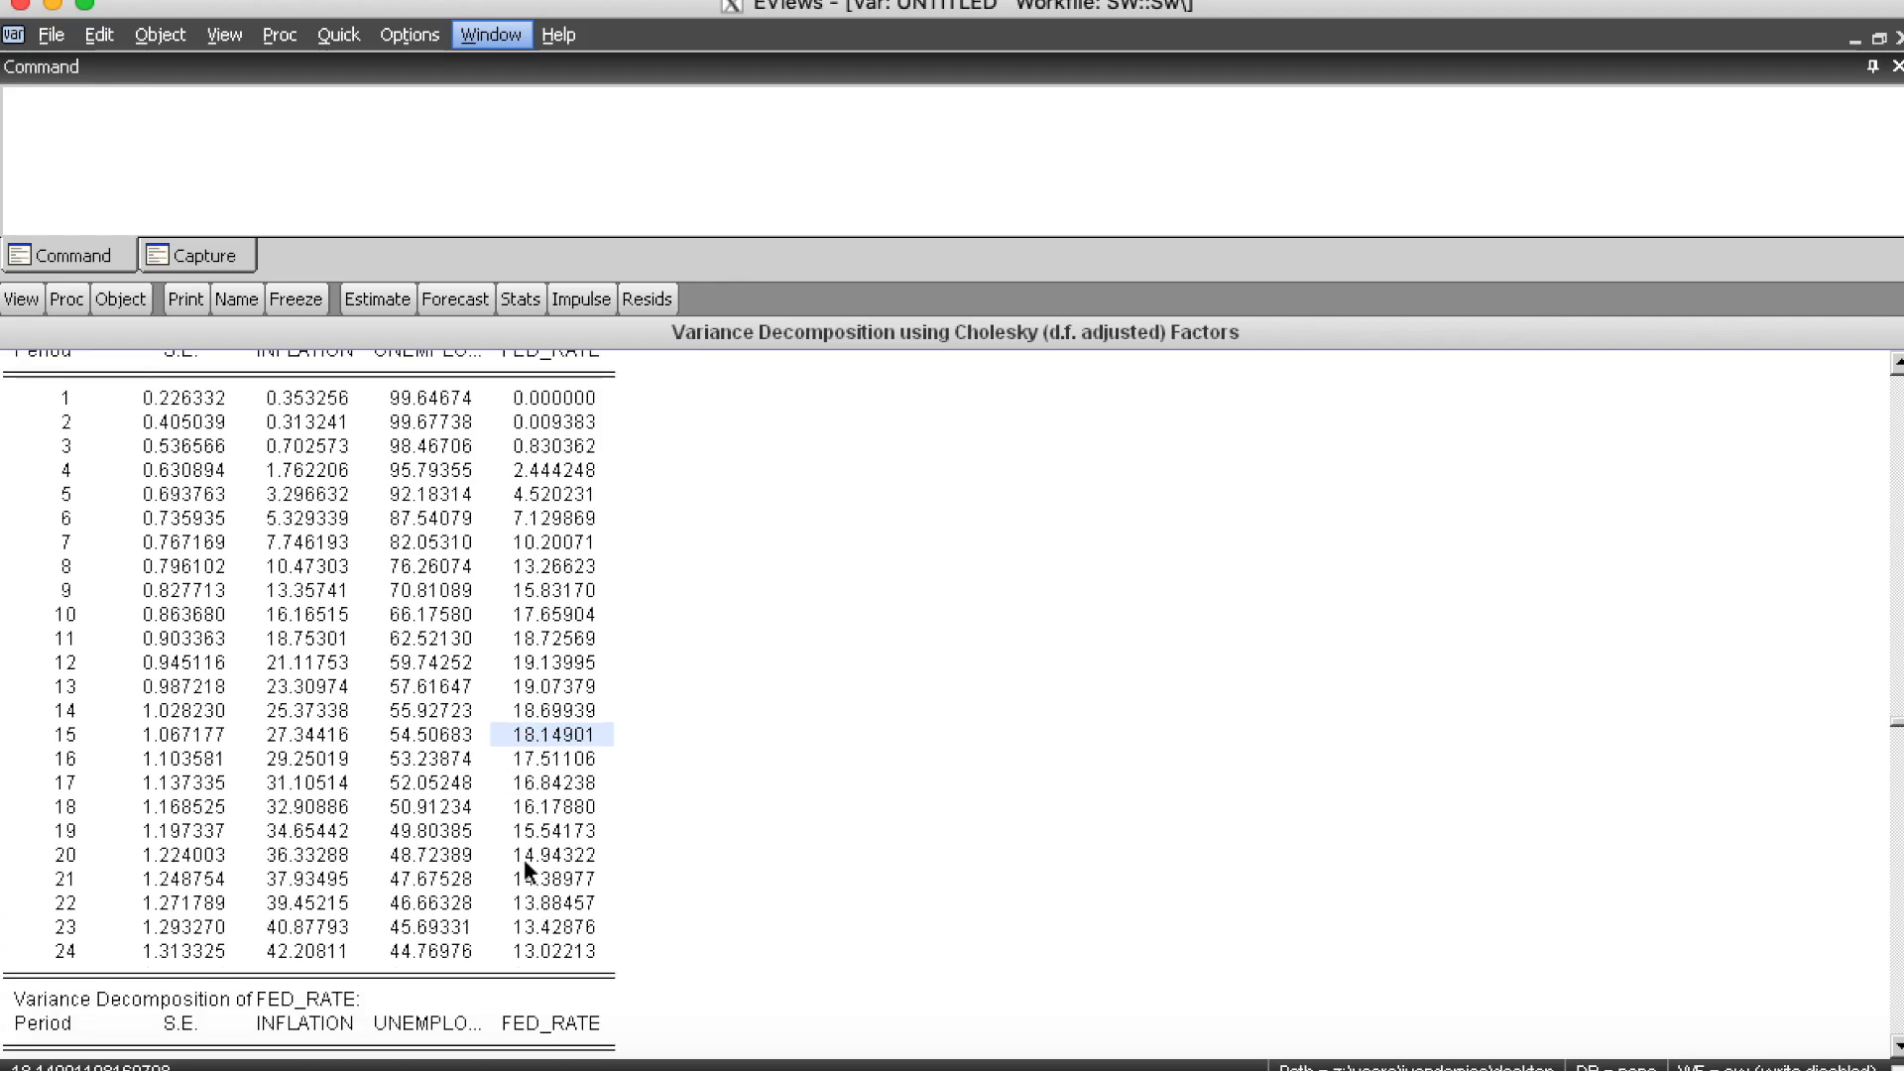
scroll(531, 856, "up", 1)
scroll(526, 853, "down", 1)
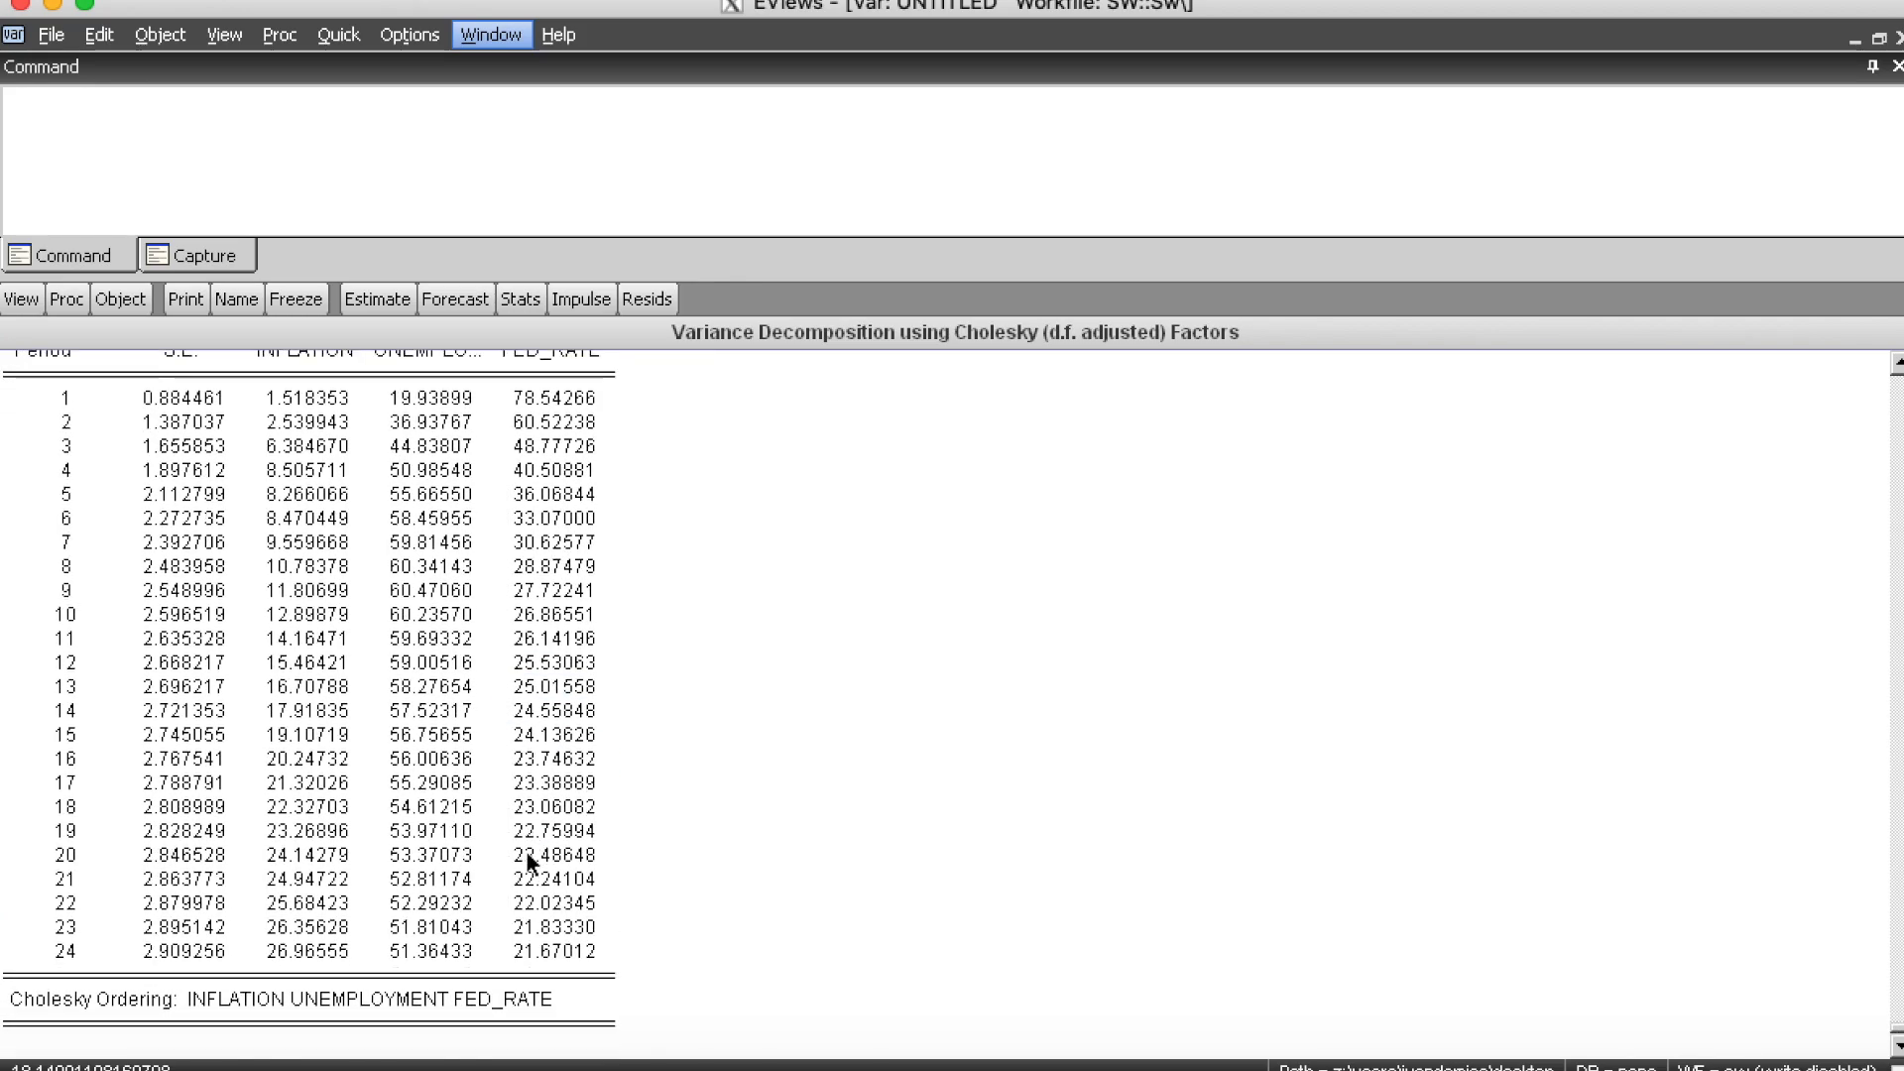
left_click(554, 637)
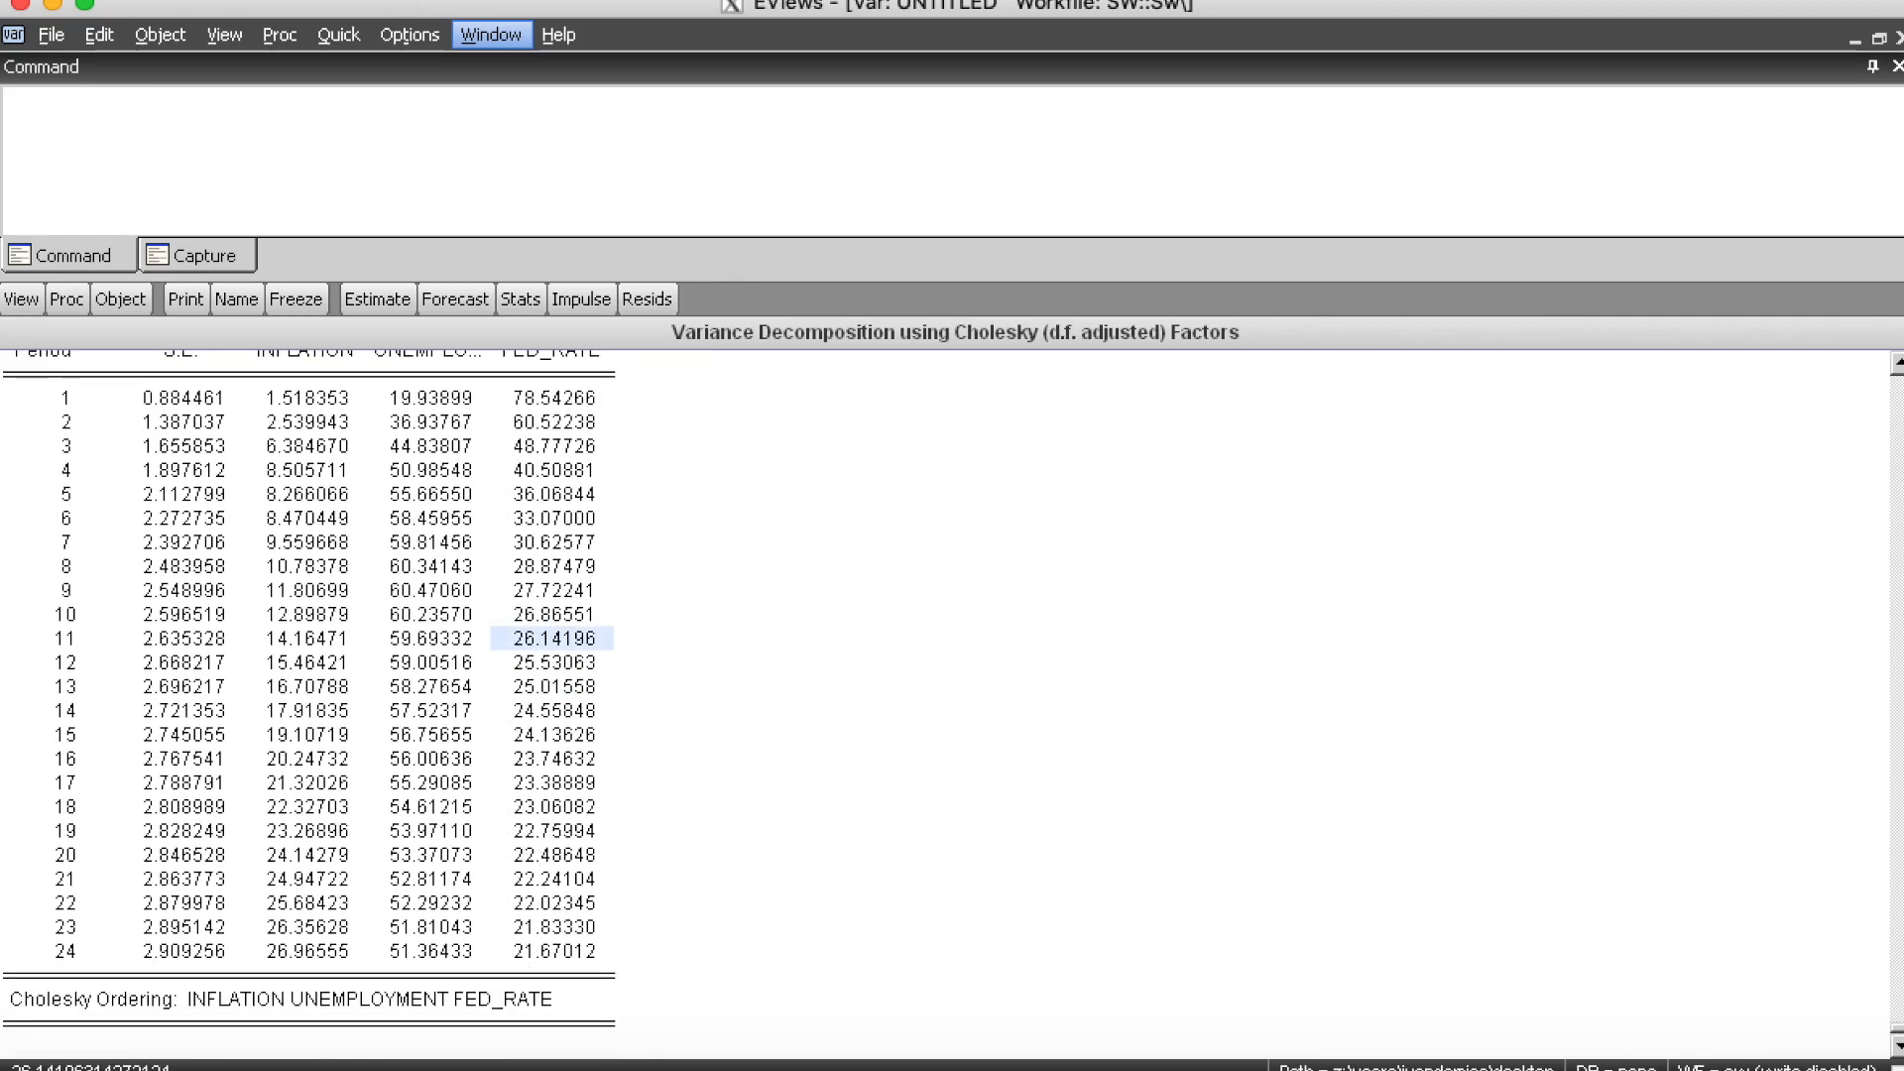
left_click(1896, 364)
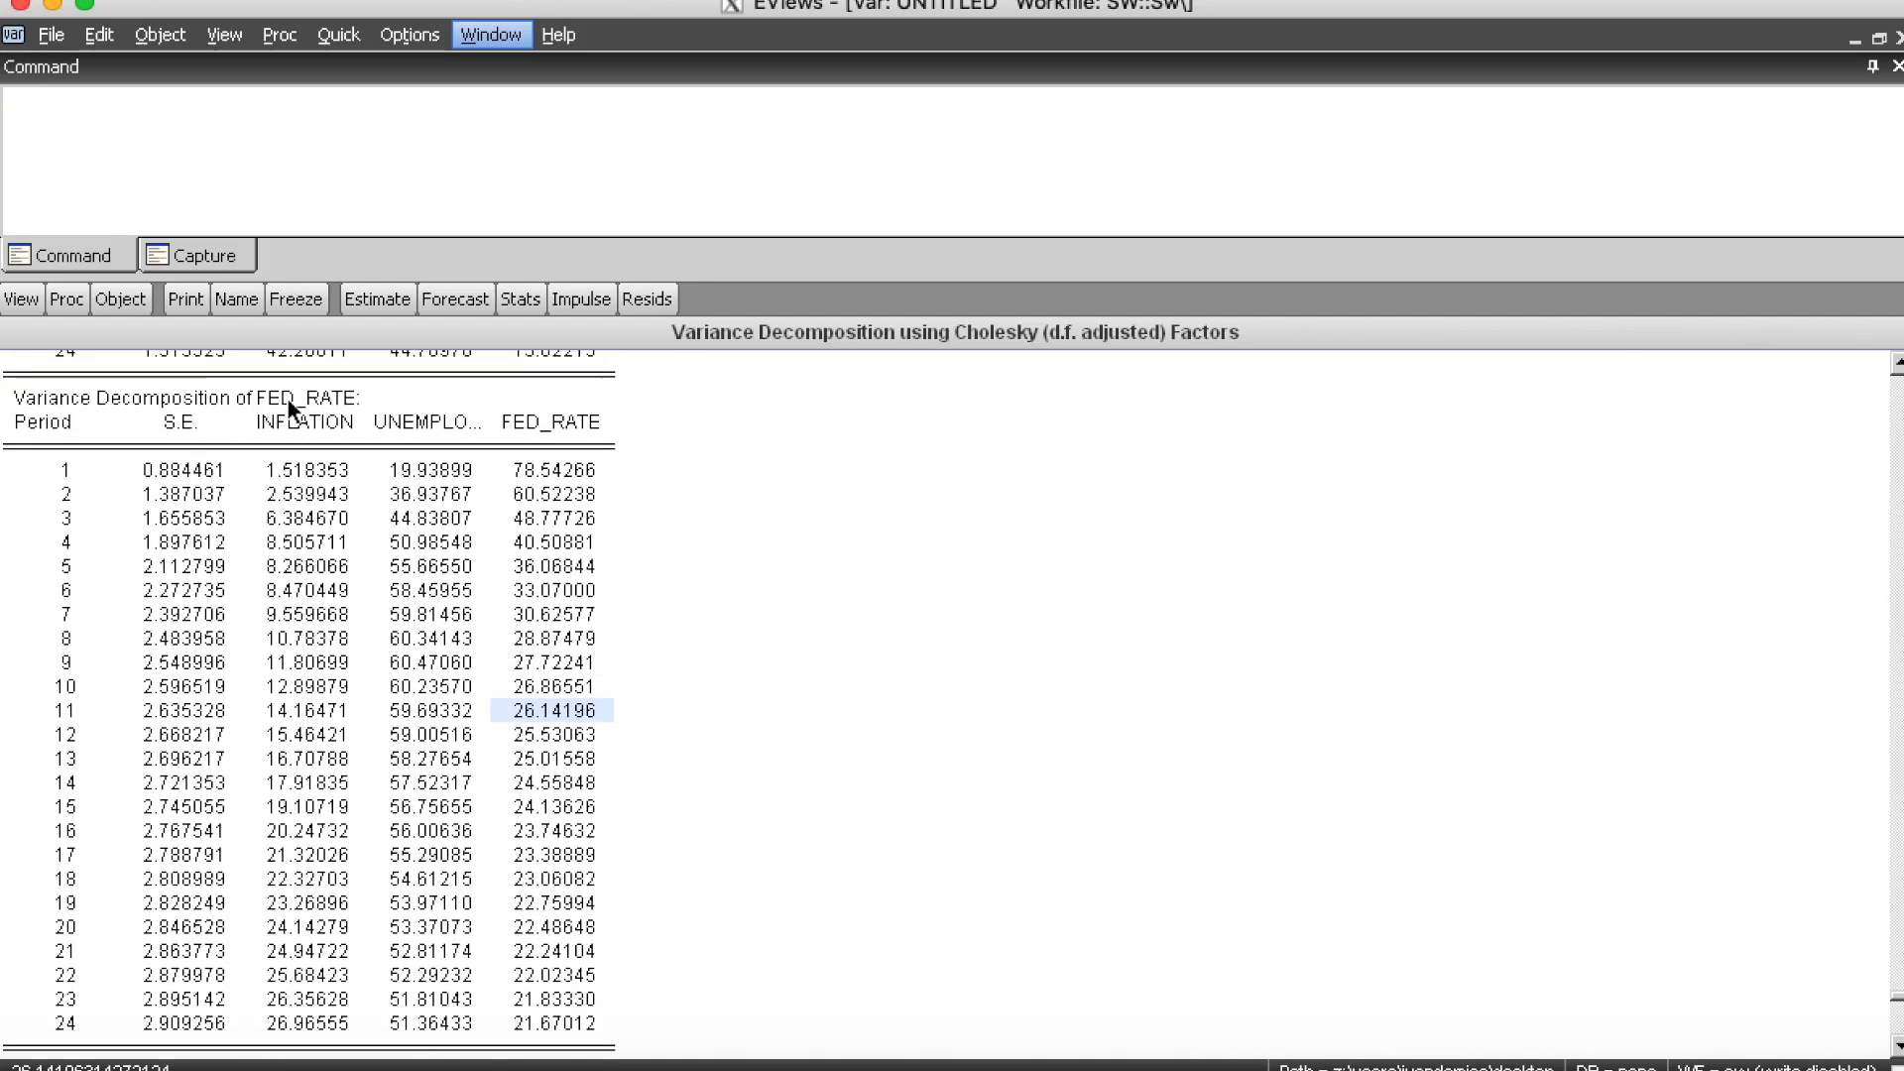
left_click(347, 401)
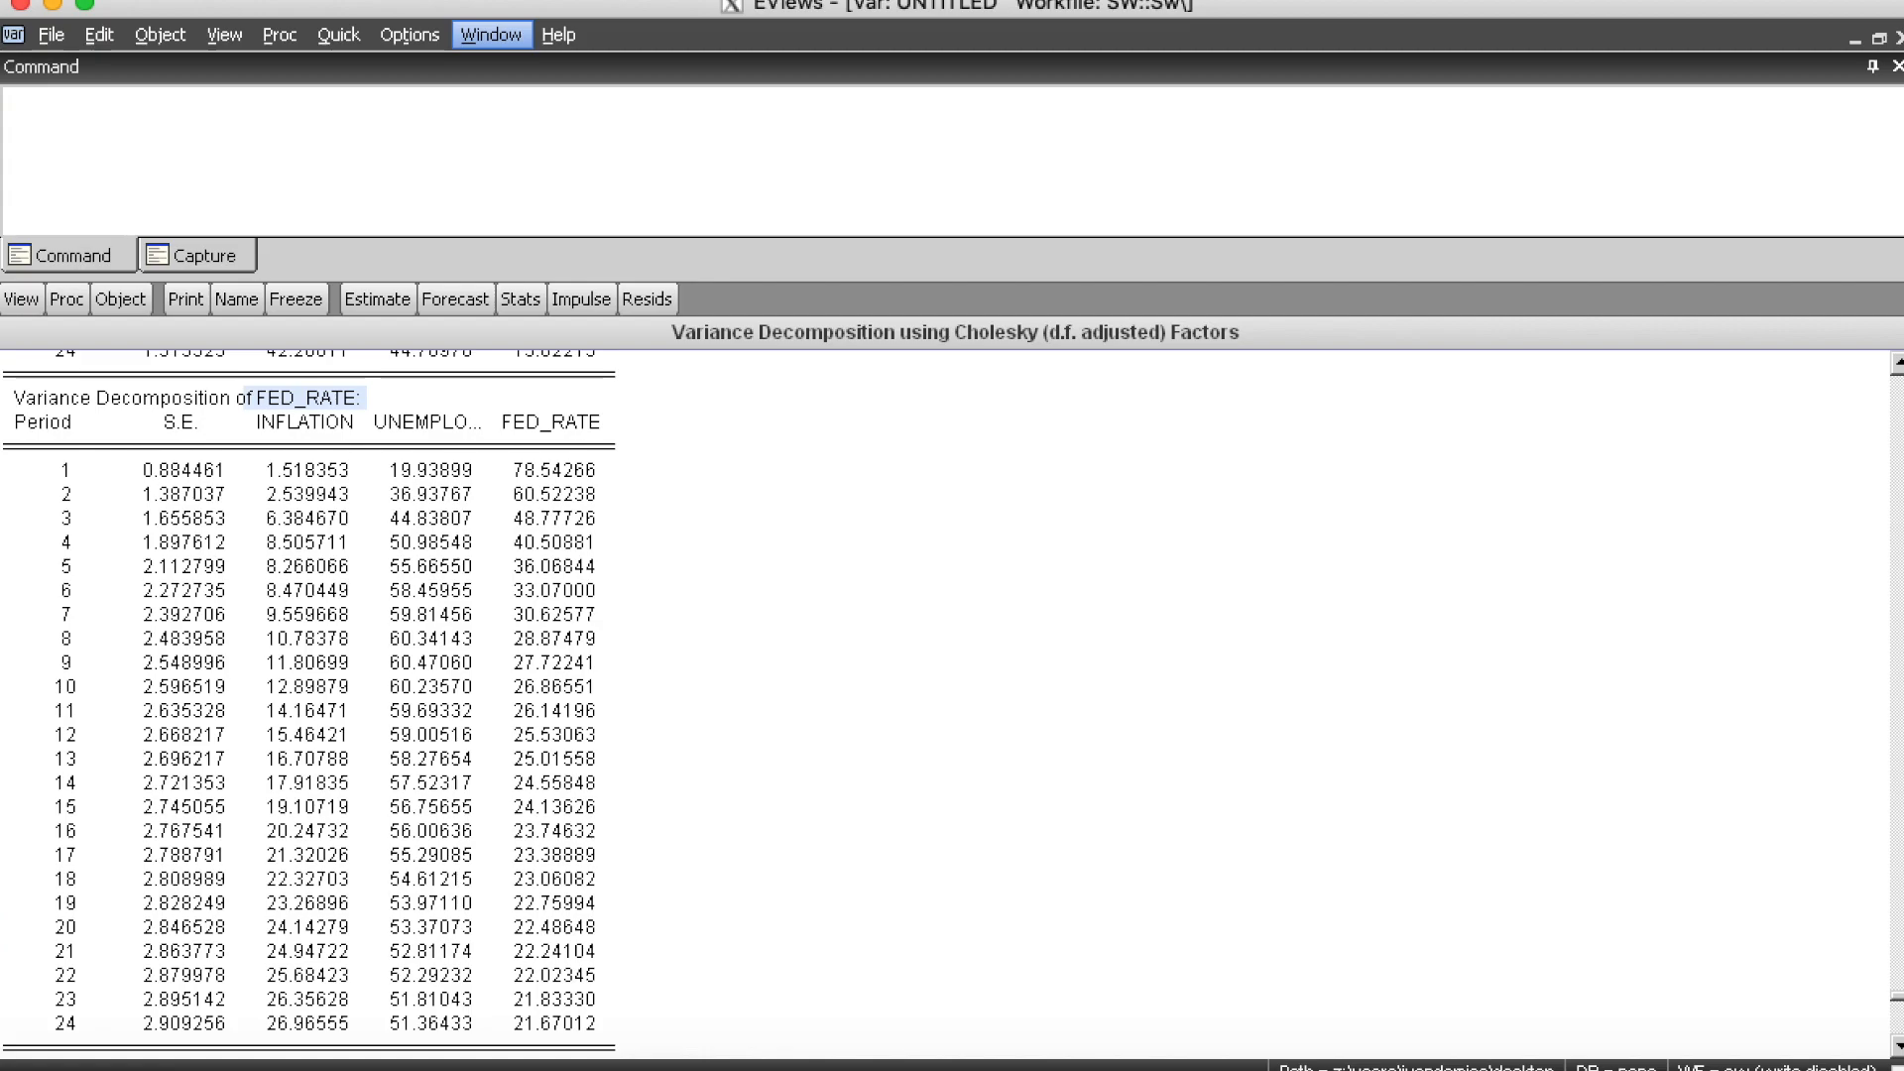
left_click(553, 490)
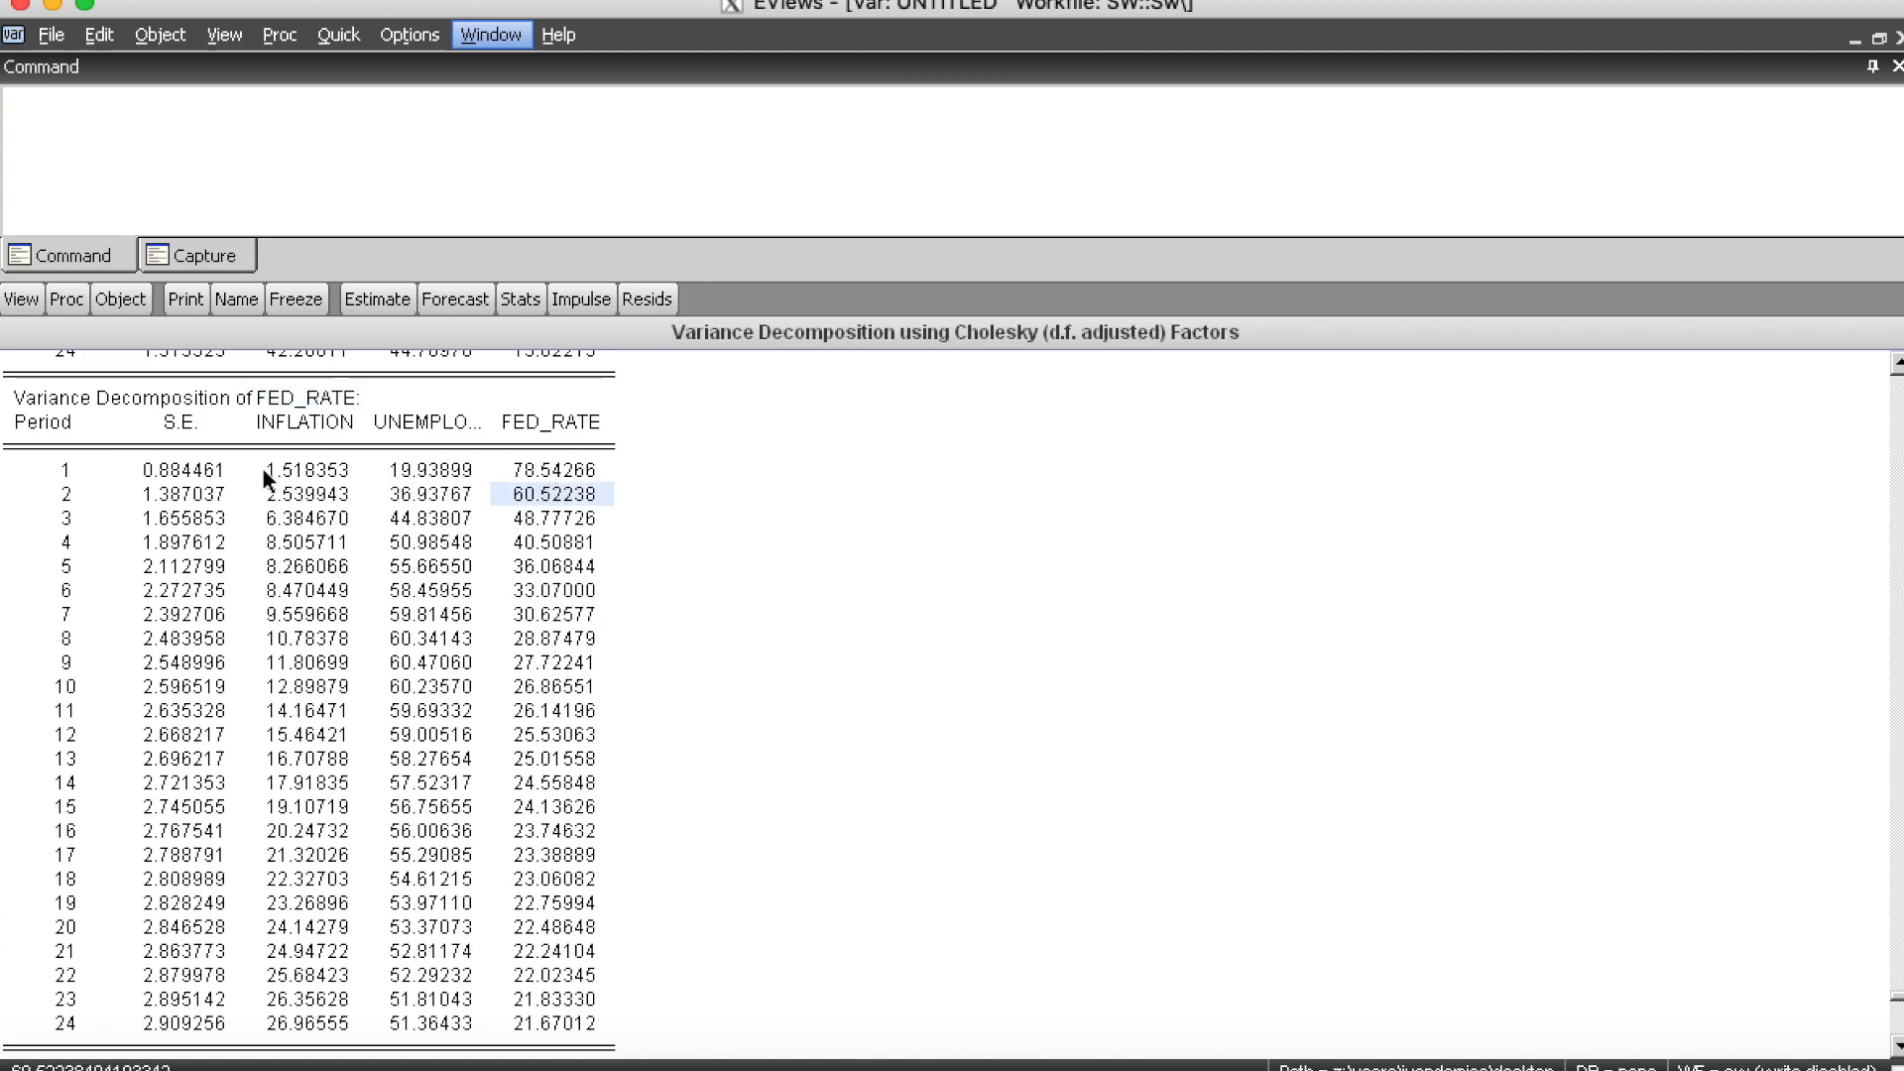
left_click(315, 468)
left_click(431, 473)
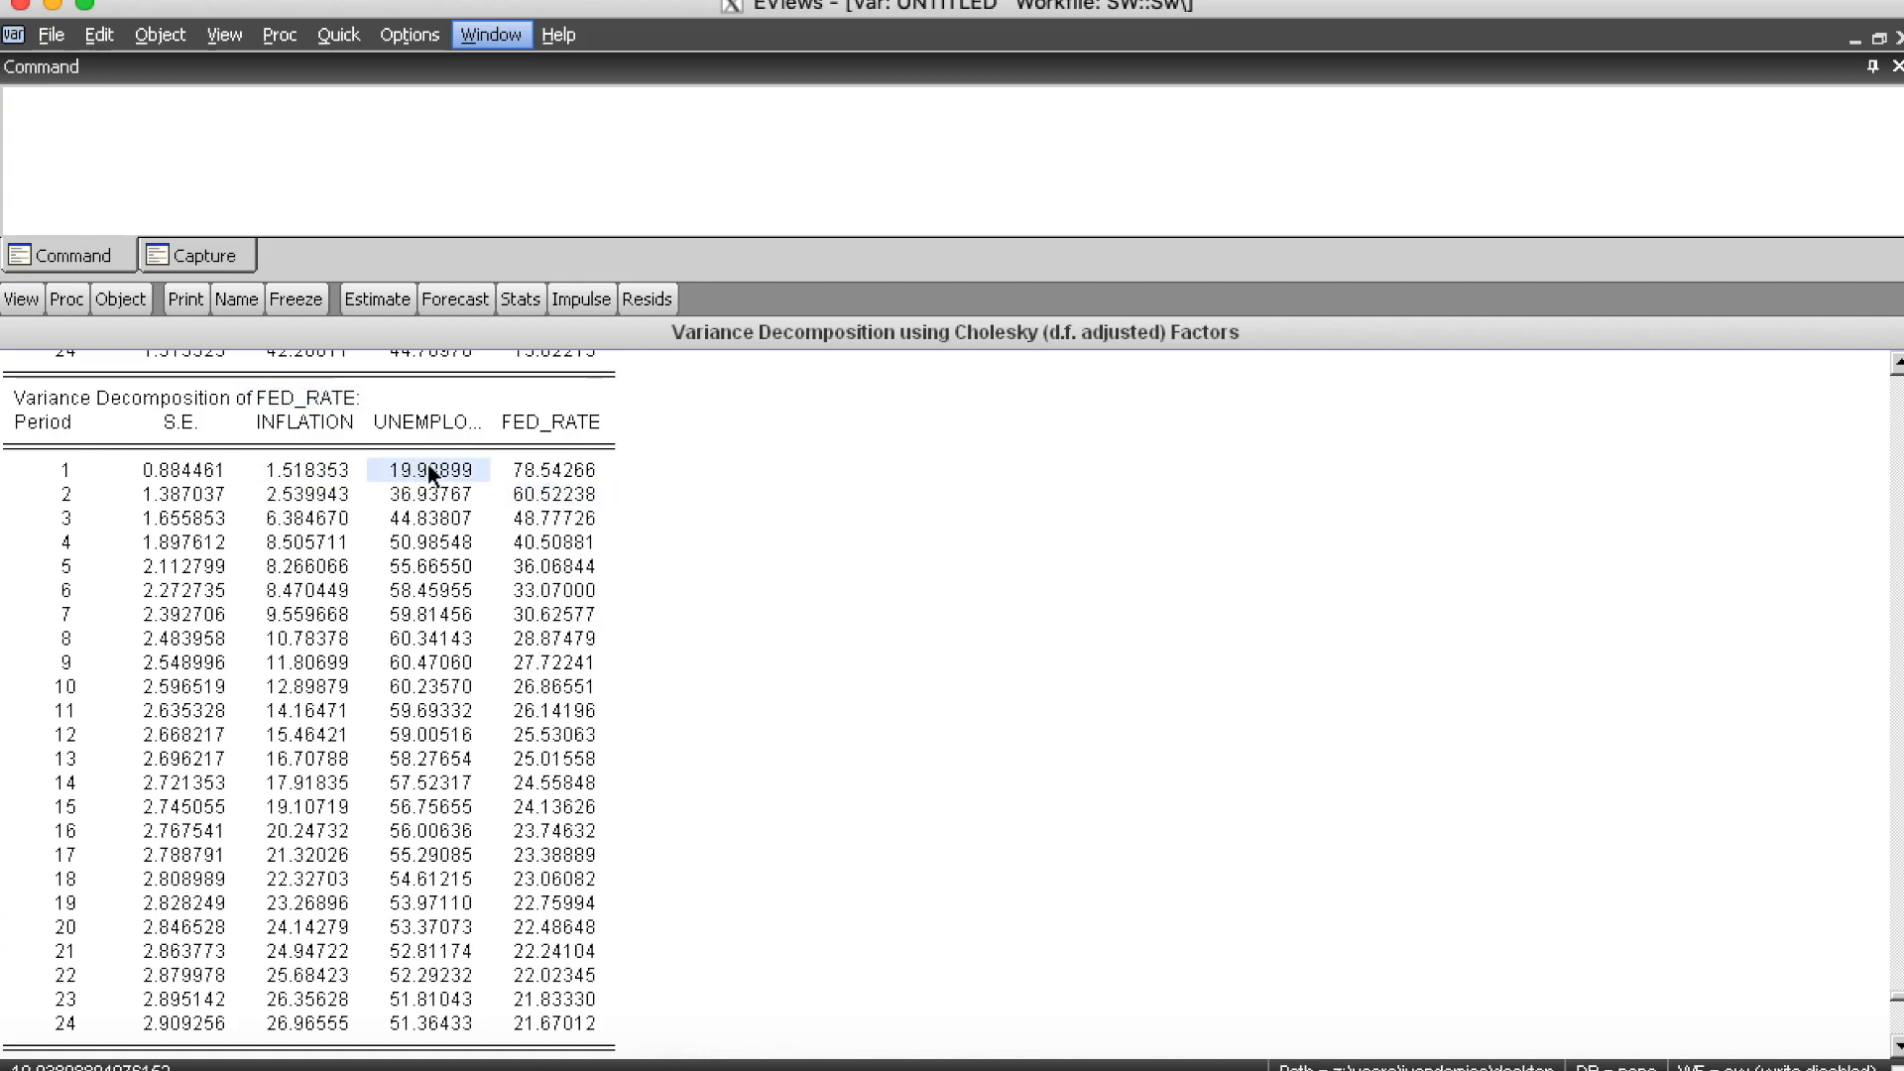